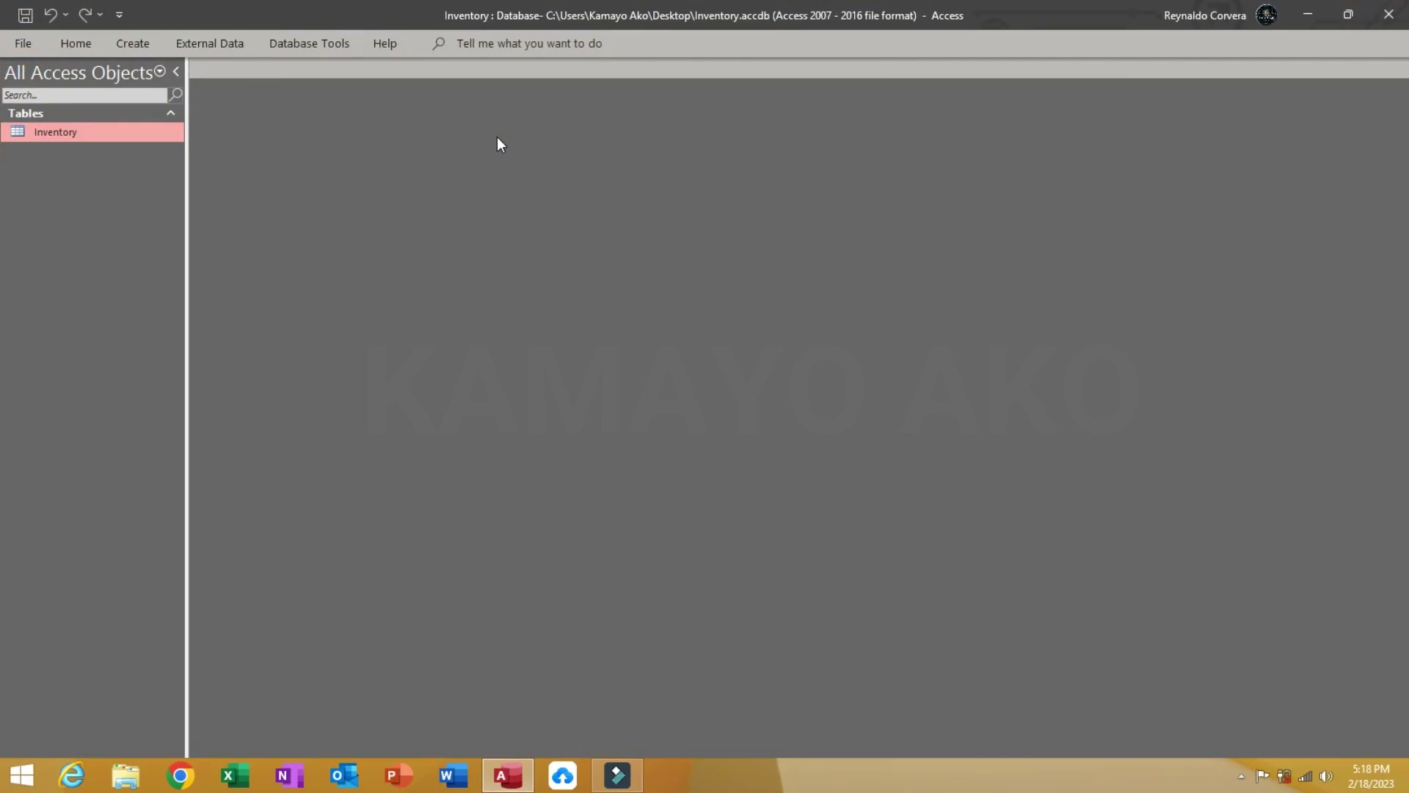
Check the Inventory table, then create a datasheet form from it via More Forms > Datasheet
{"action": "double_click", "coordinate": [63, 134]}
{"action": "left_click", "coordinate": [273, 68]}
{"action": "left_click", "coordinate": [138, 42]}
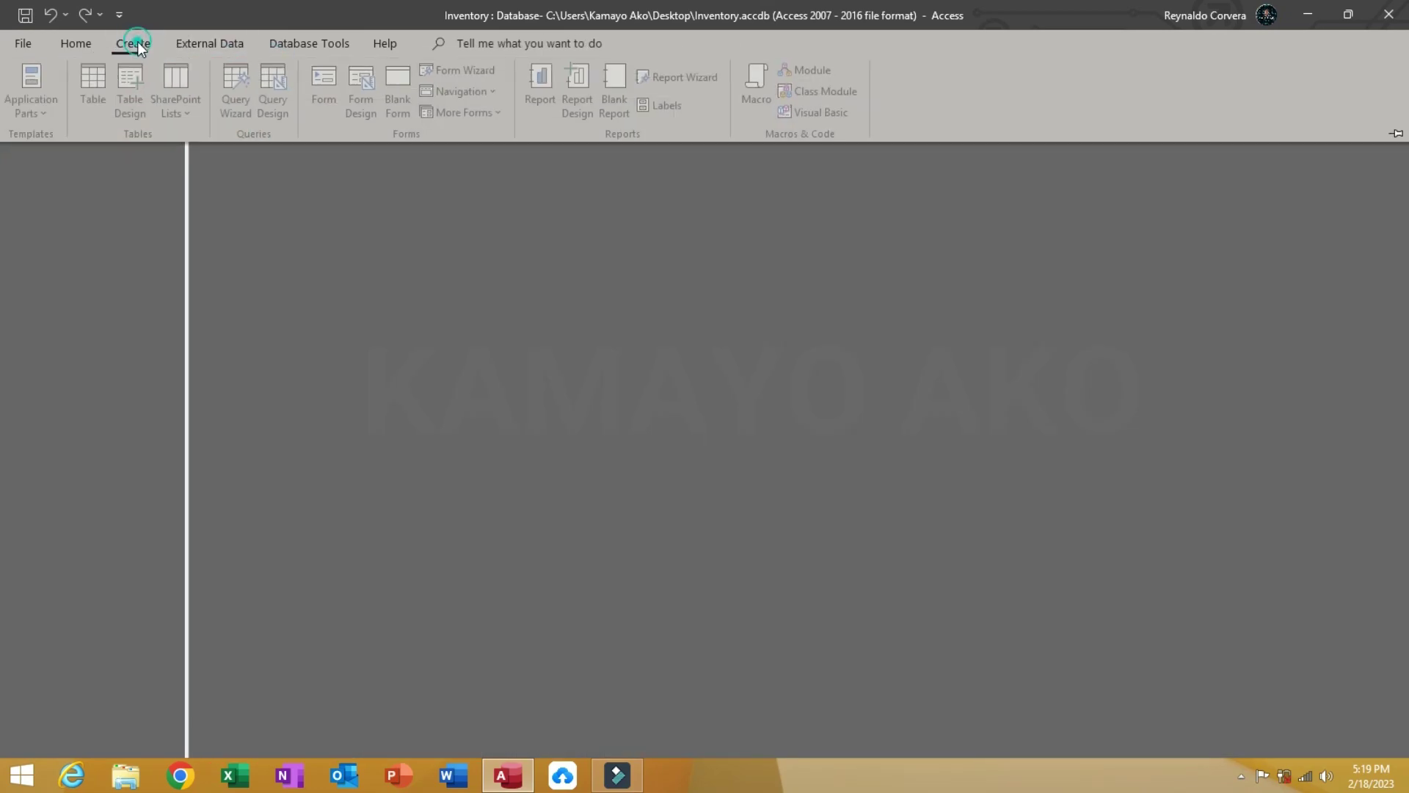
{"action": "left_click", "coordinate": [474, 111]}
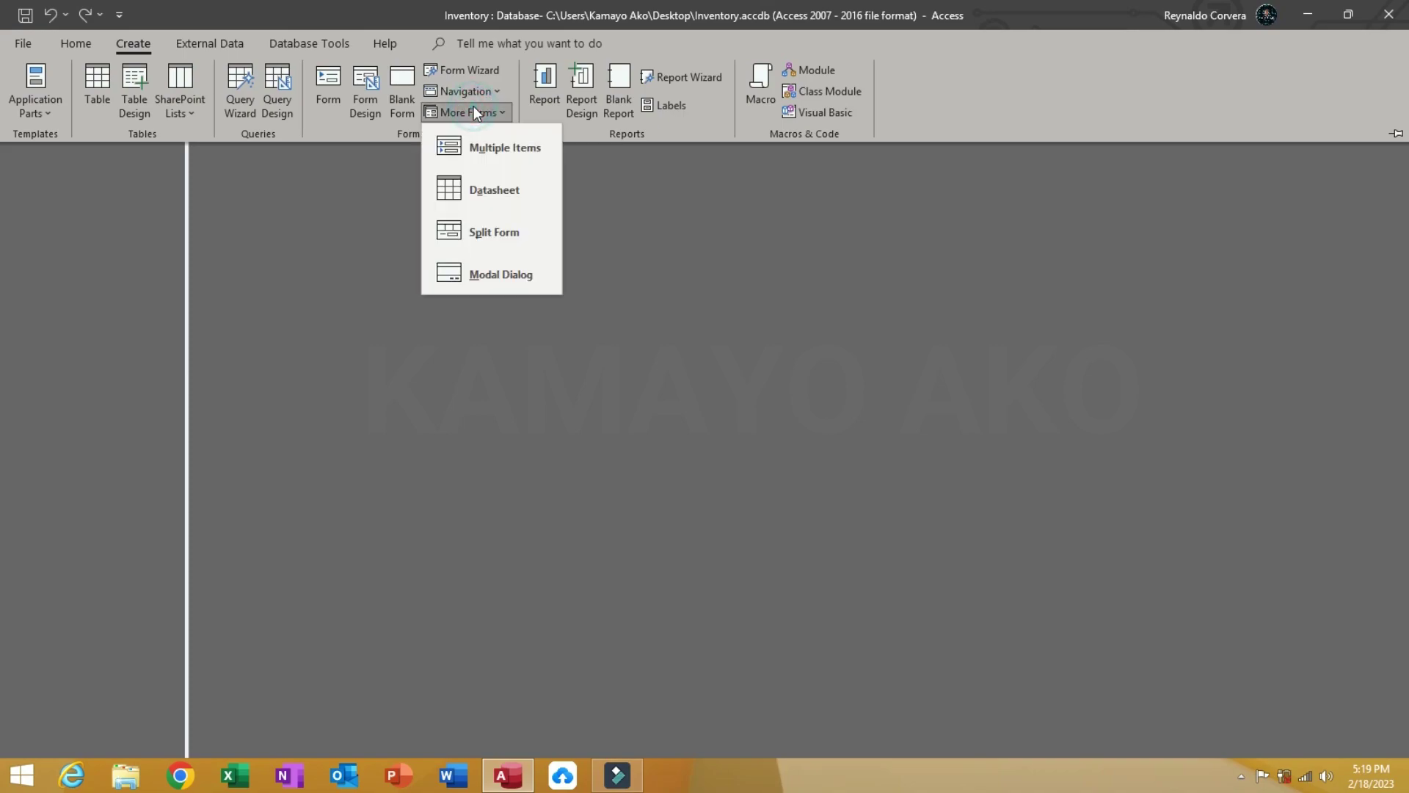
{"action": "left_click", "coordinate": [494, 190]}
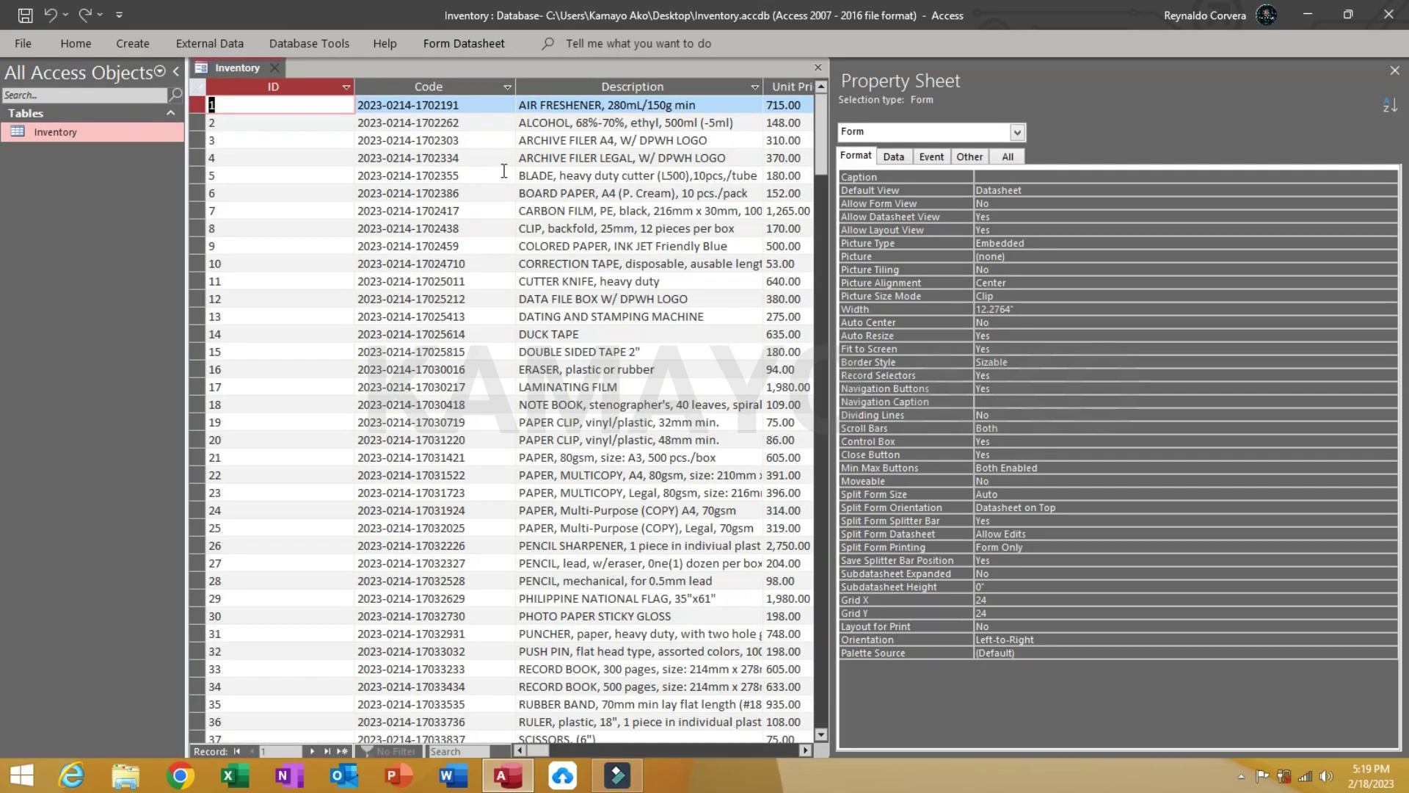
Save the new form as Inventory, close it, and reopen it from the Forms list
{"action": "key", "text": "ctrl+s"}
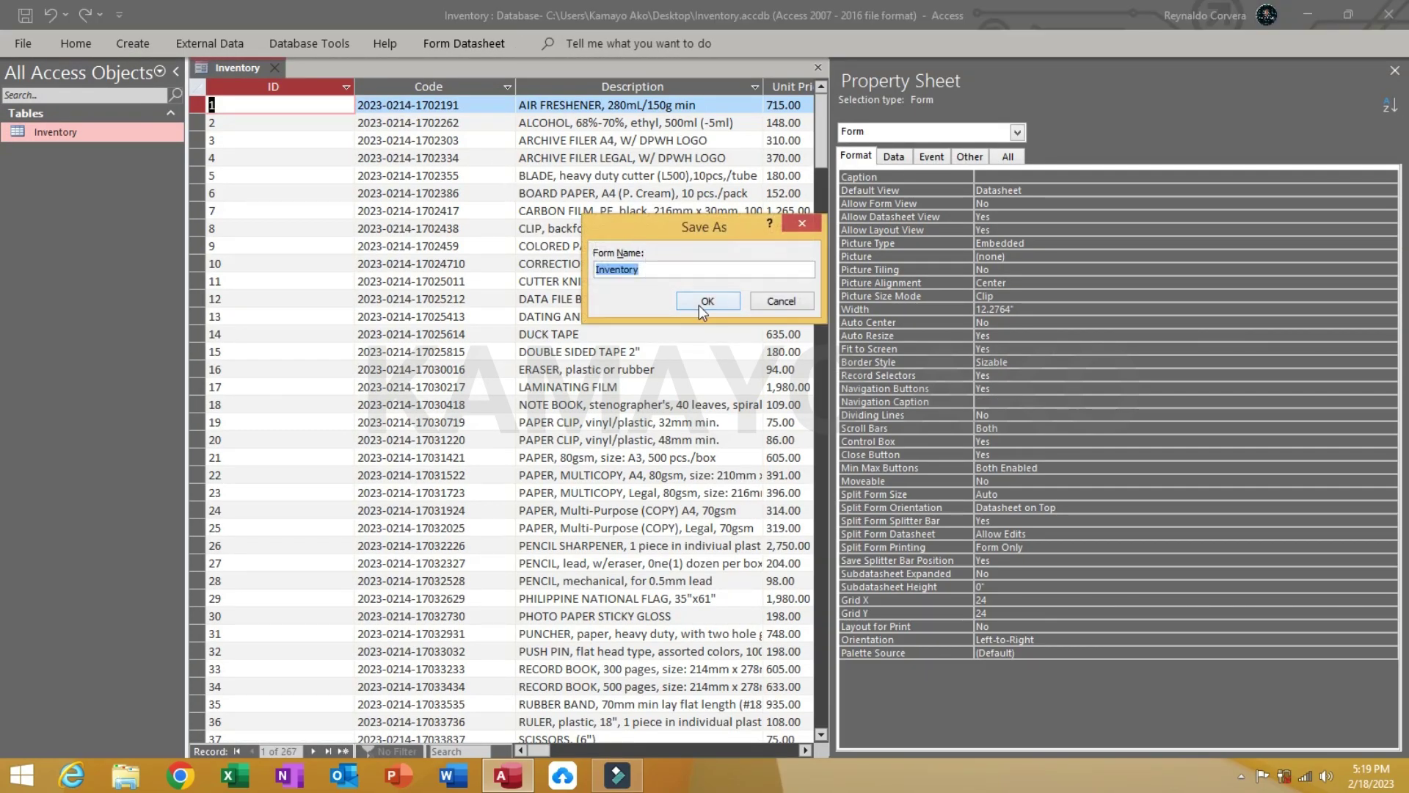
{"action": "left_click", "coordinate": [699, 301]}
{"action": "left_click", "coordinate": [277, 66]}
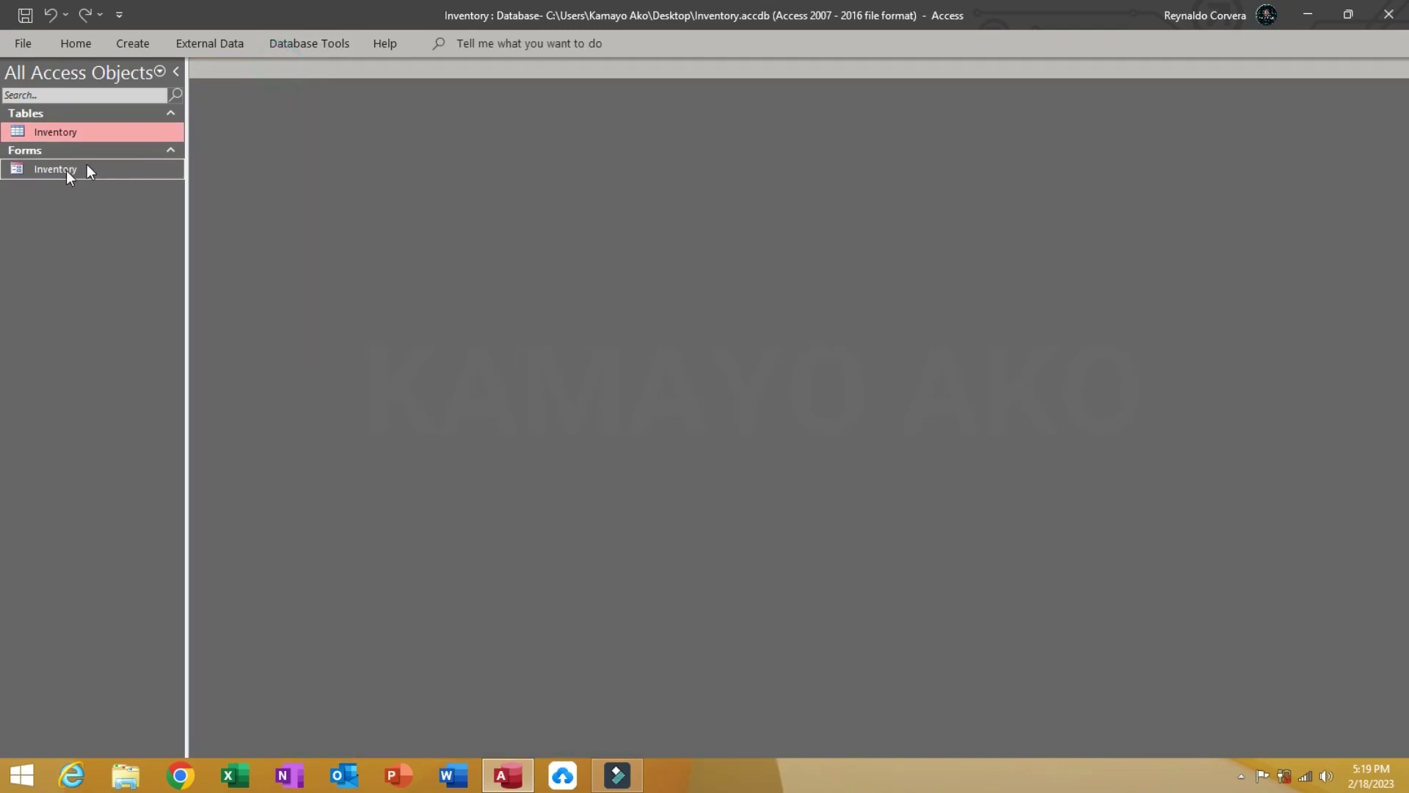
{"action": "double_click", "coordinate": [63, 171]}
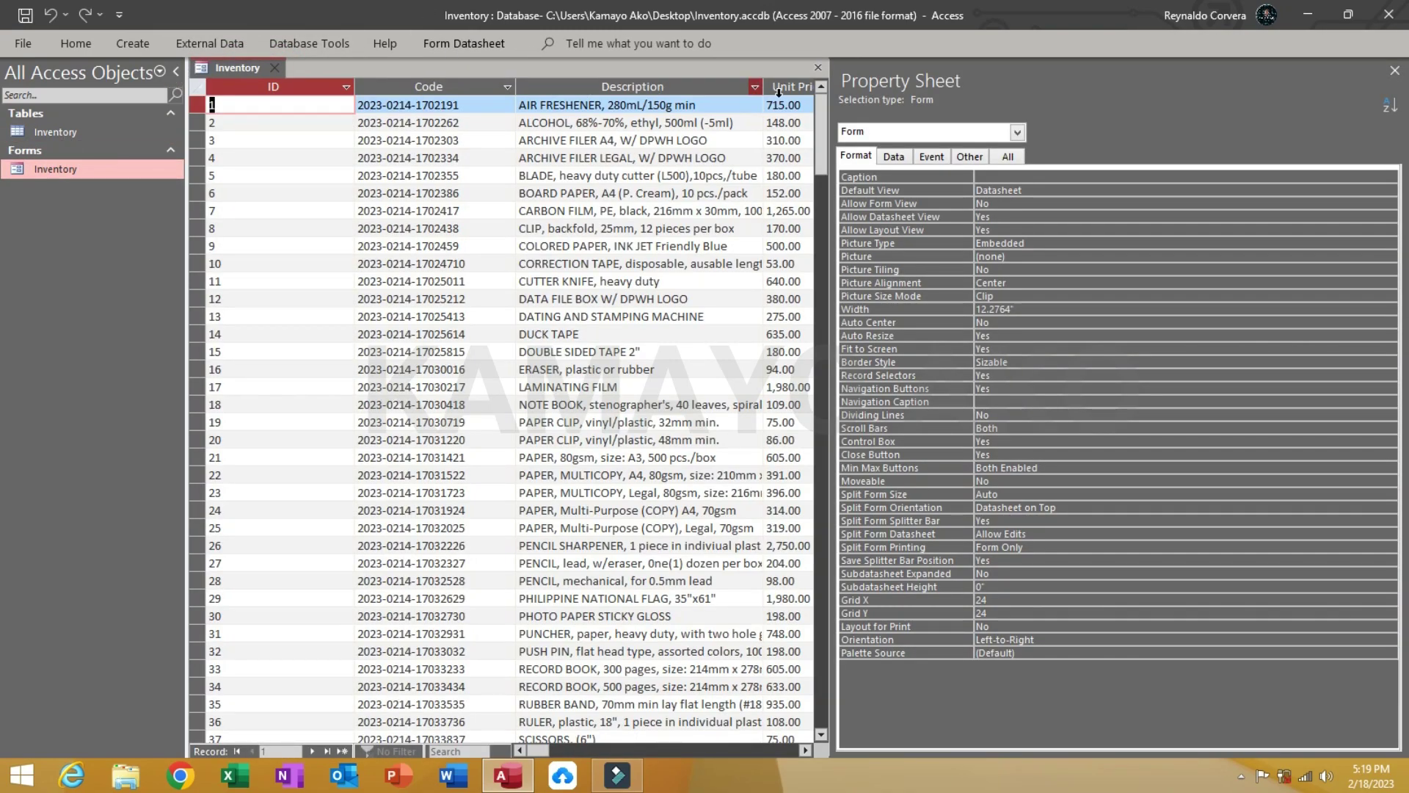
Drag the Property Sheet's left edge right to show the Unit and Reorder Level columns
{"action": "left_click_drag", "start_coordinate": [831, 69], "coordinate": [1095, 70]}
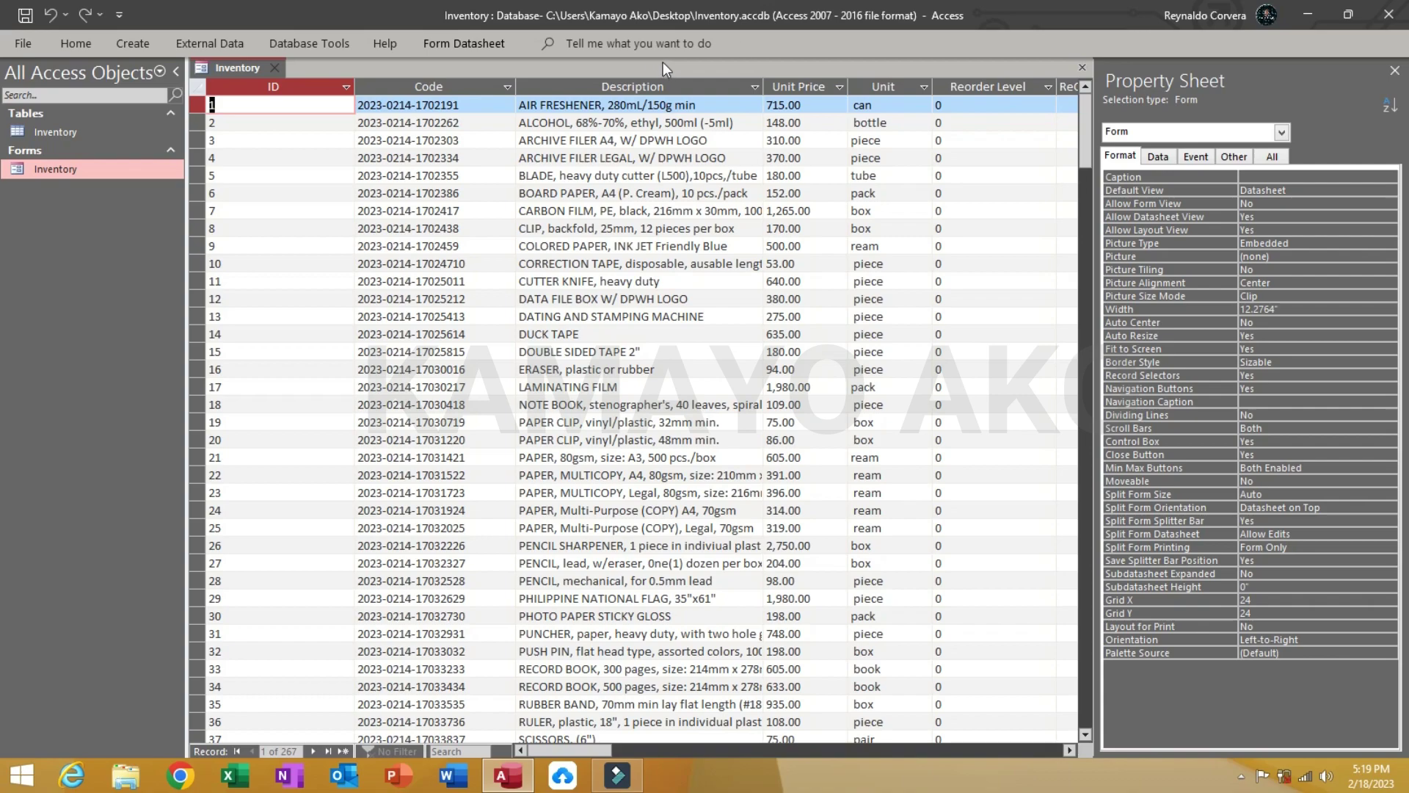
Minimize Access and open the desktop file 'images' with Paint
{"action": "left_click", "coordinate": [1304, 20]}
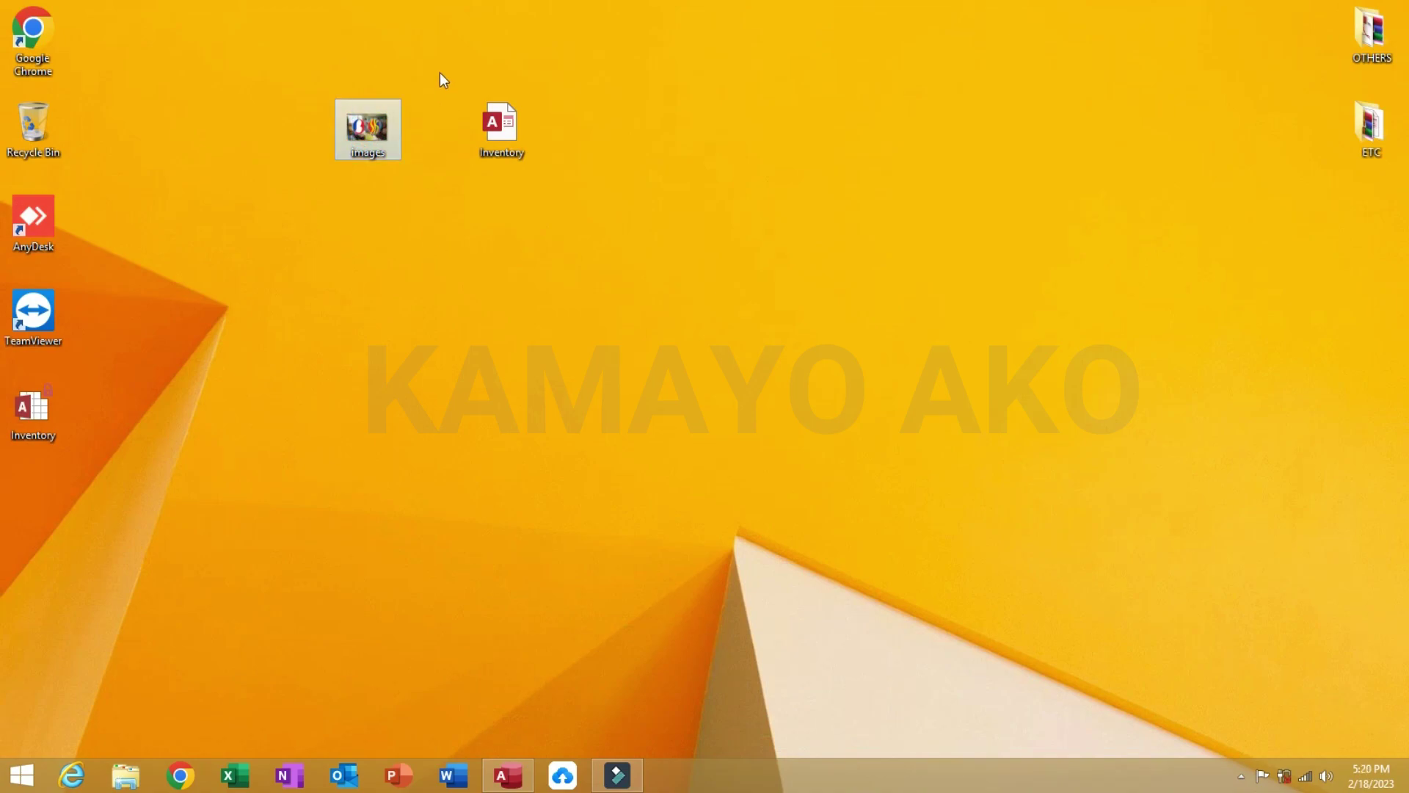
{"action": "right_click", "coordinate": [373, 133]}
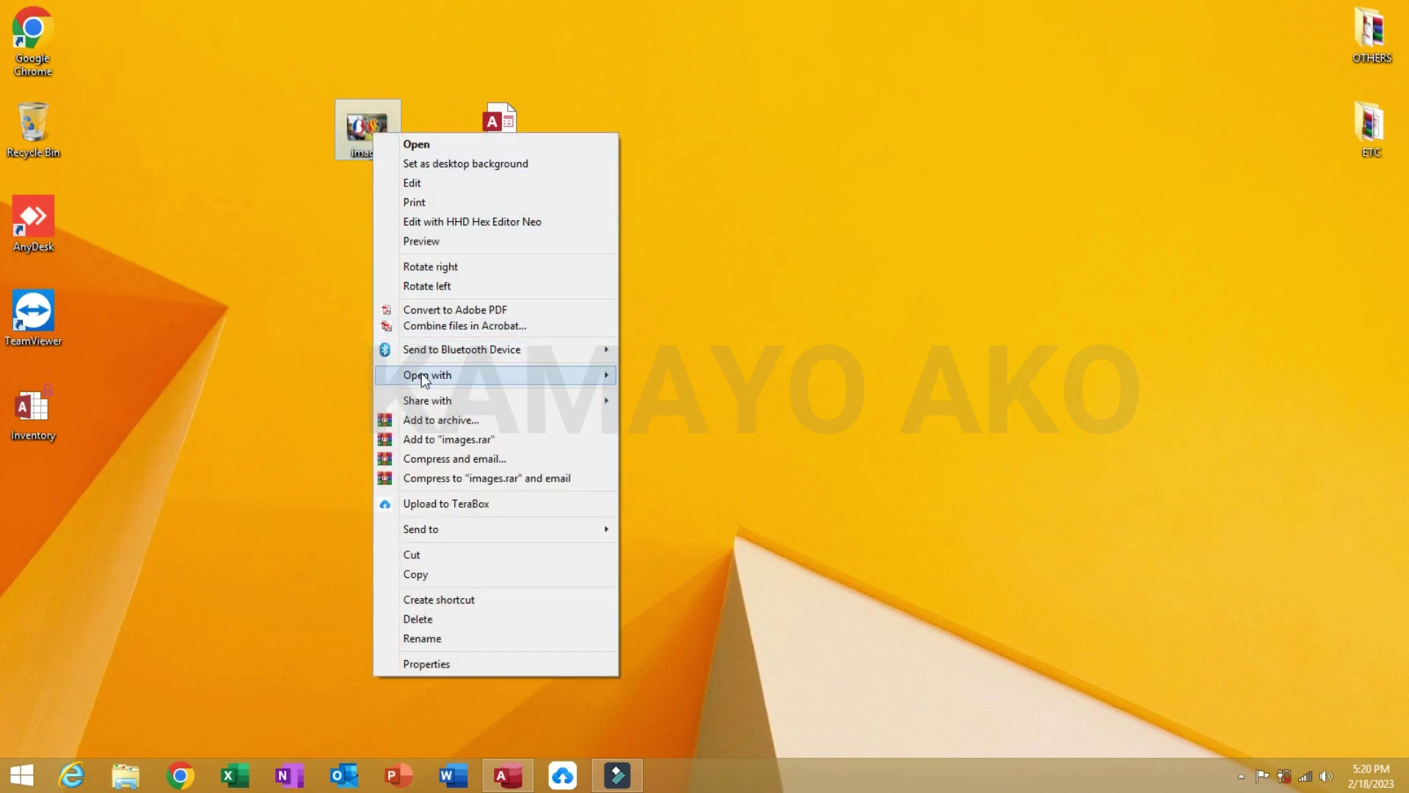
{"action": "mouse_move", "coordinate": [496, 375]}
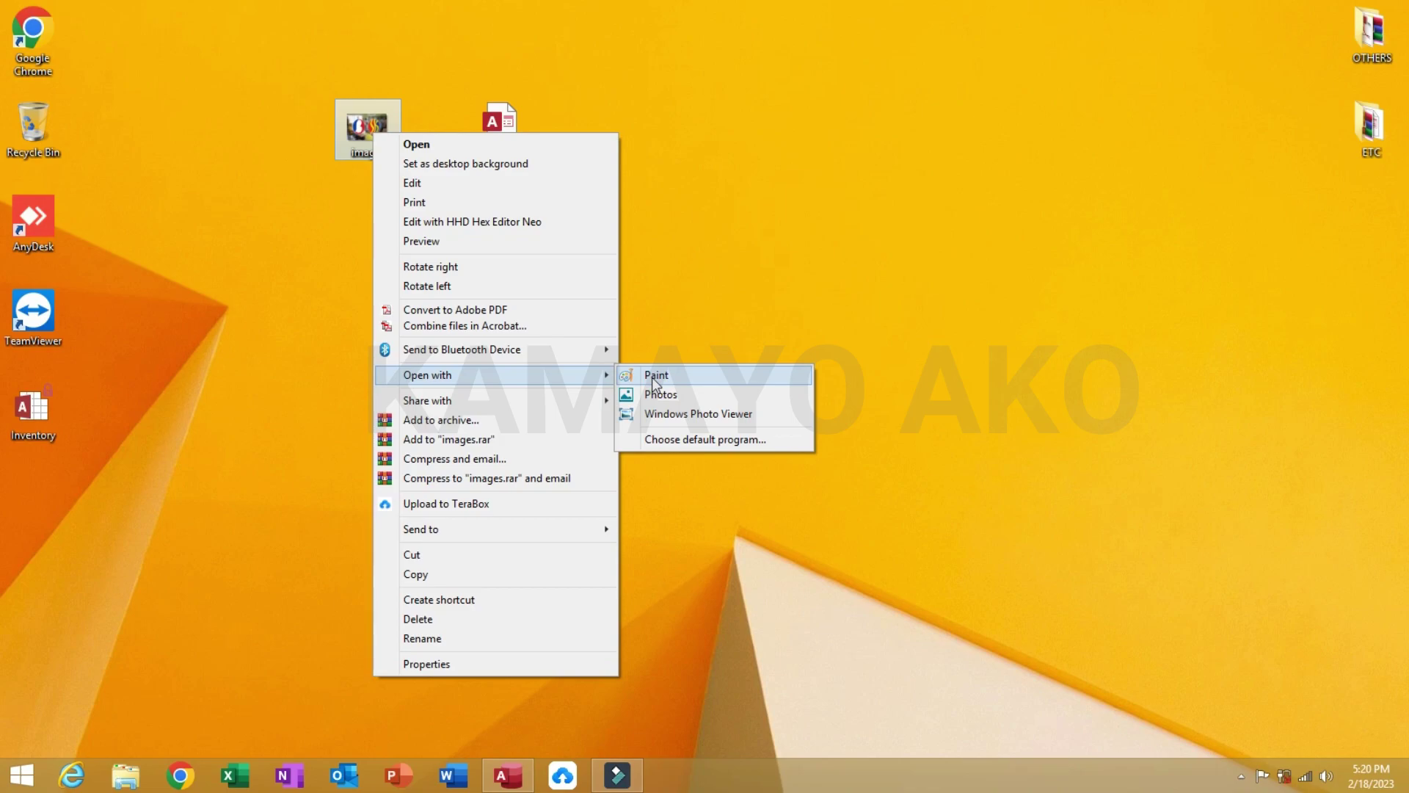
{"action": "left_click", "coordinate": [655, 378]}
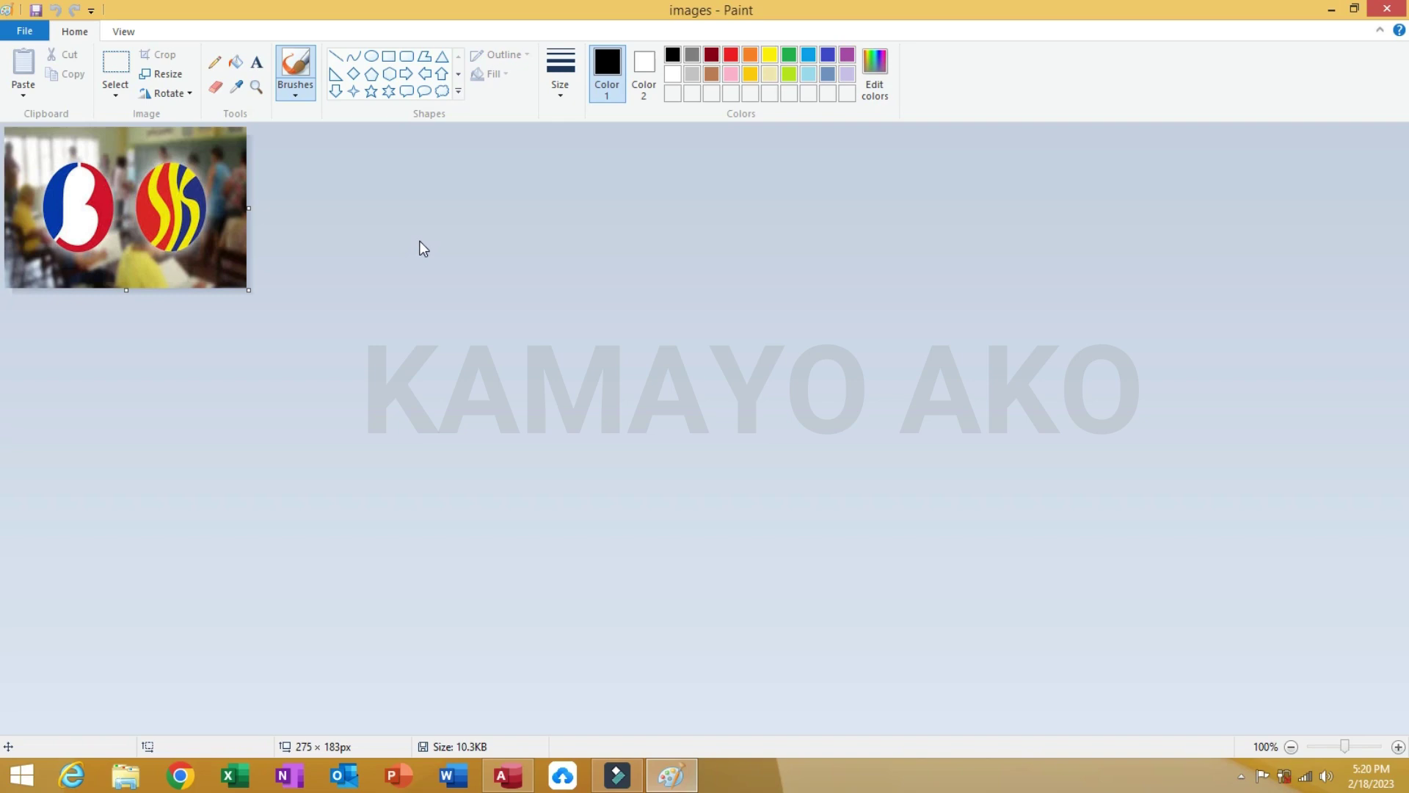
Pick the logo's dark blue and read Red 32, Green 43, Blue 123 in Edit Colors
{"action": "left_click", "coordinate": [237, 89]}
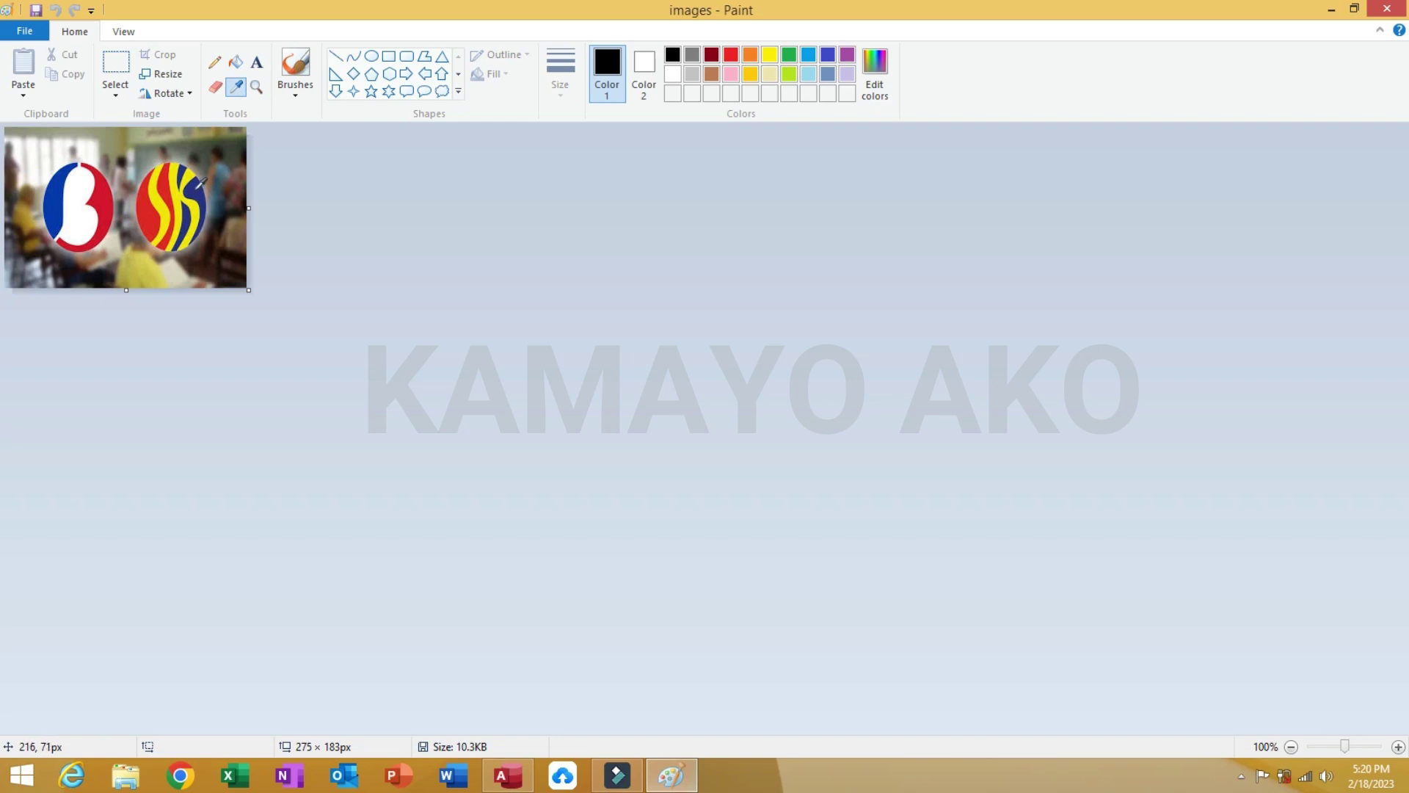
{"action": "left_click", "coordinate": [195, 188]}
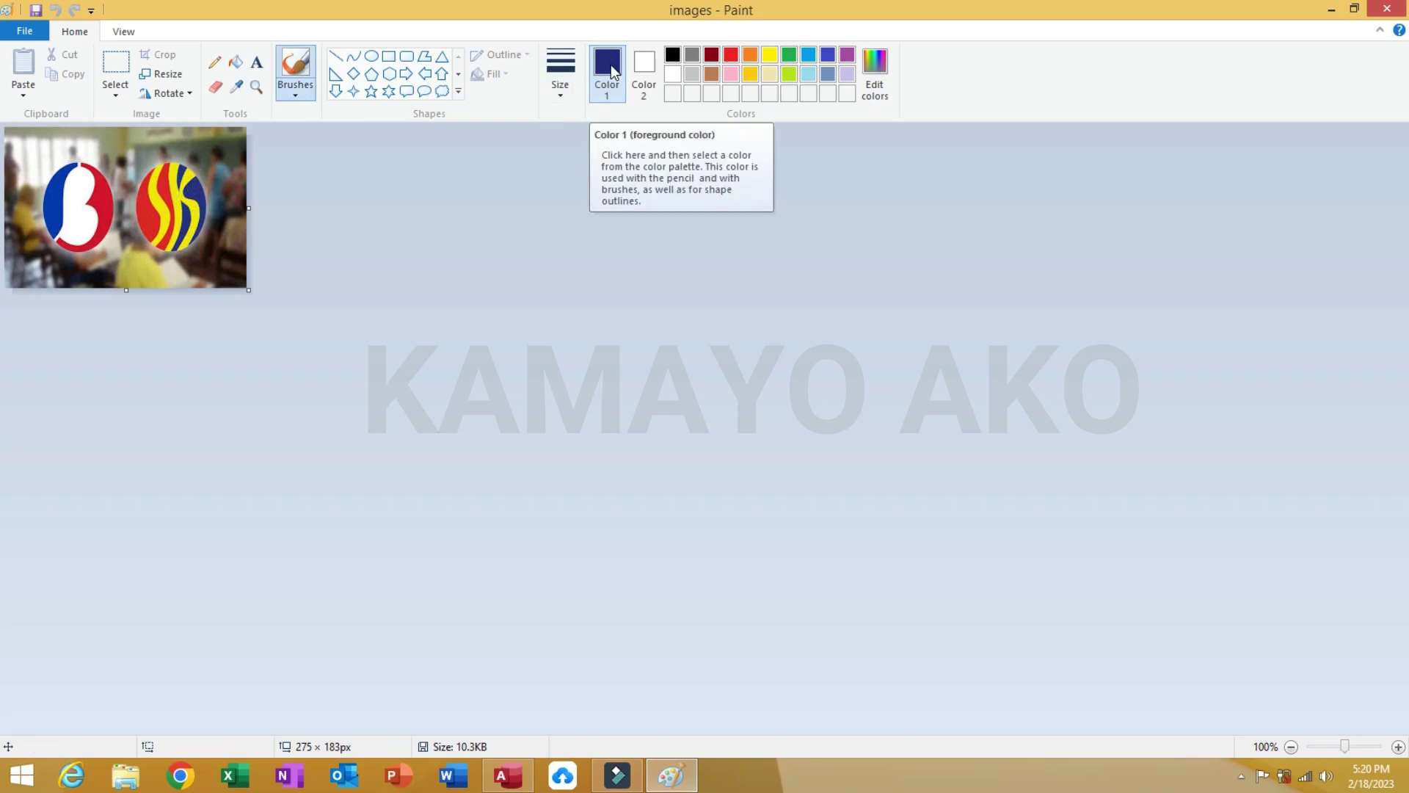
{"action": "left_click", "coordinate": [875, 74]}
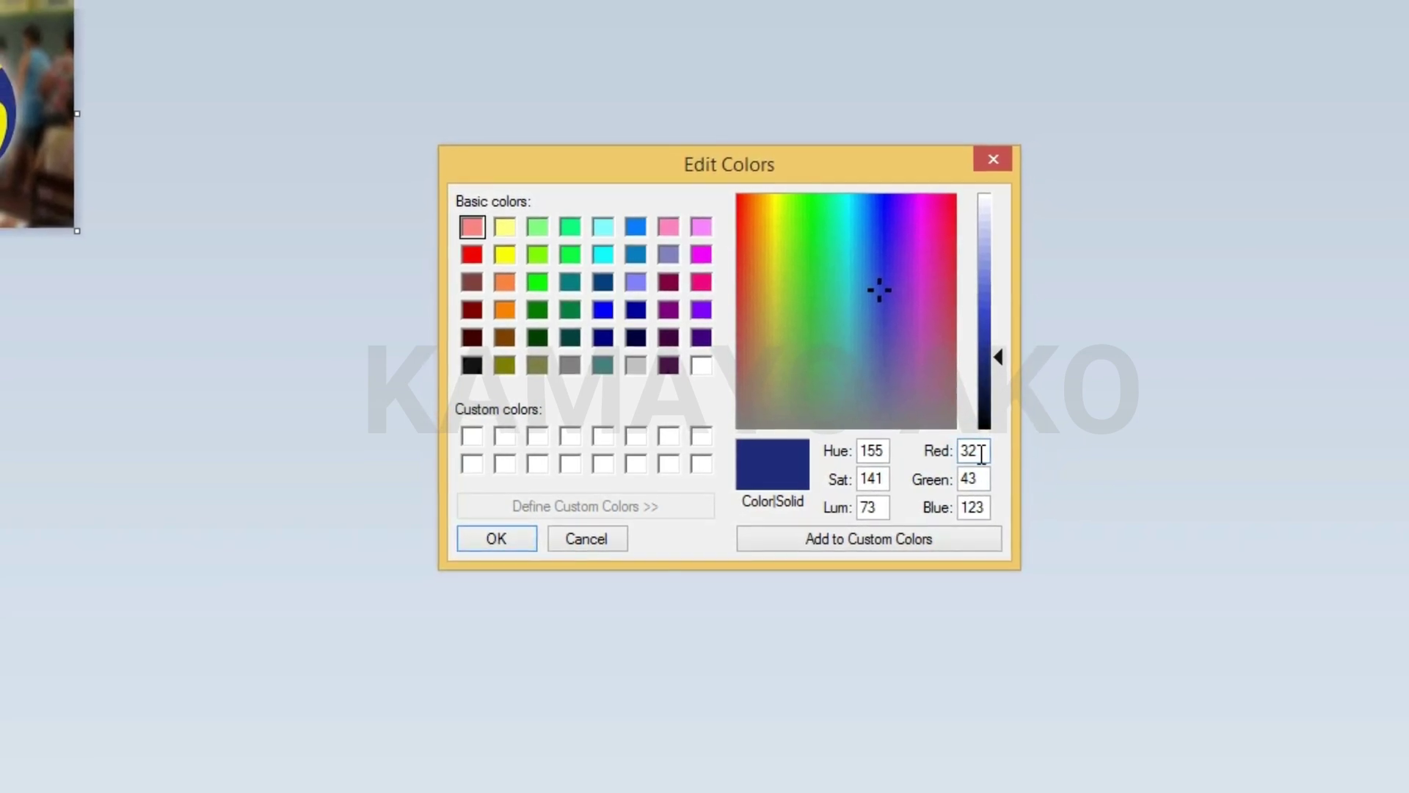
{"action": "left_click", "coordinate": [963, 478]}
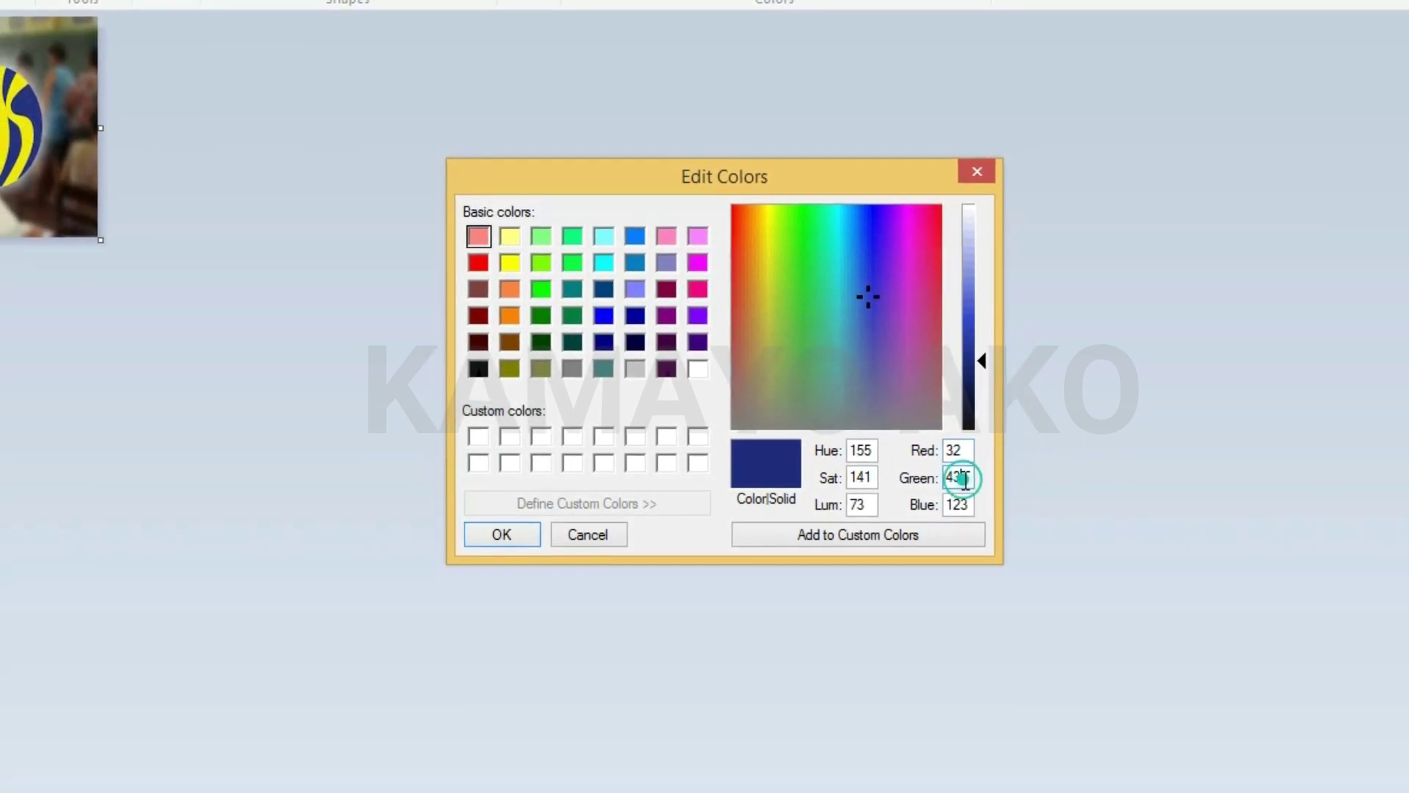
{"action": "left_click", "coordinate": [967, 505]}
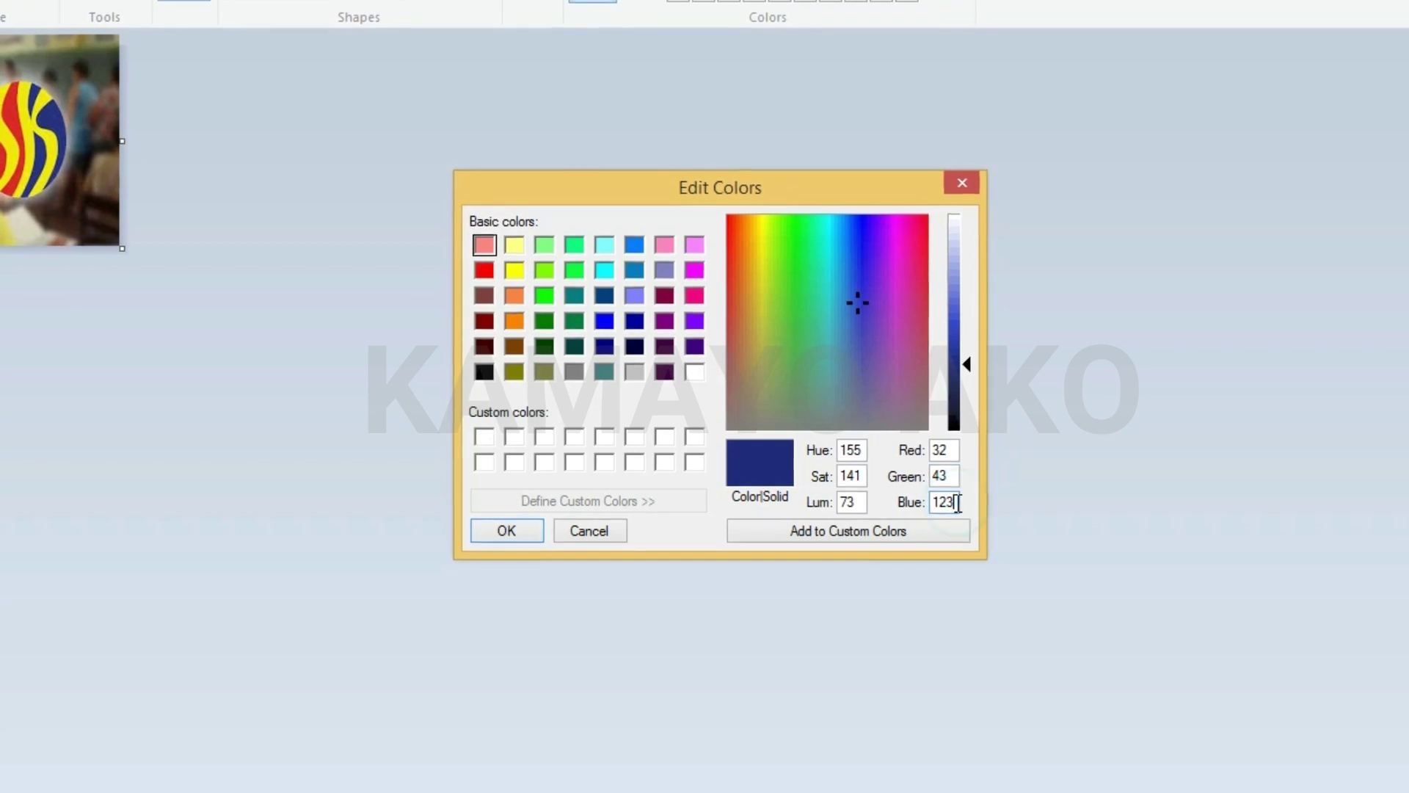
{"action": "double_click", "coordinate": [957, 503]}
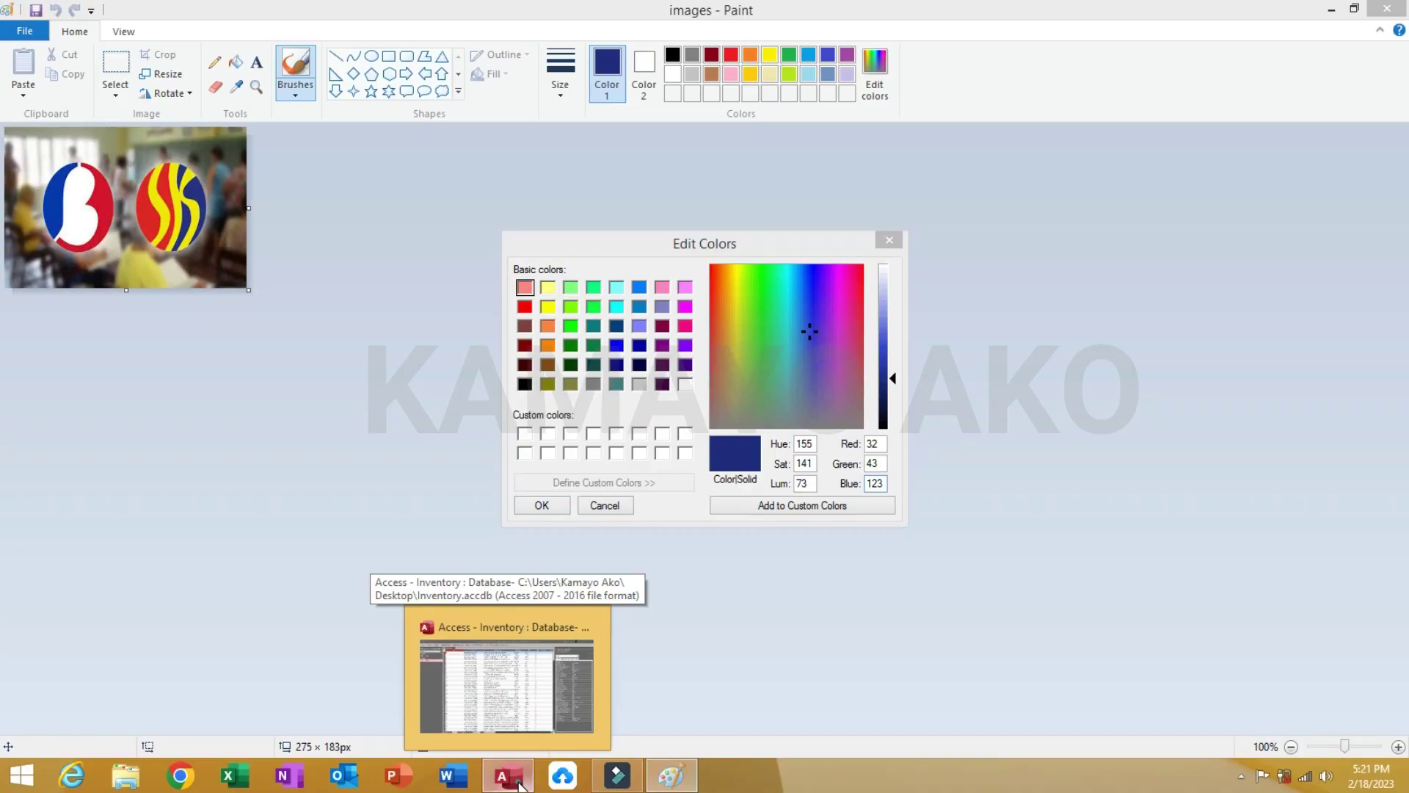
Return to Access and open the Inventory form in Design View
{"action": "left_click", "coordinate": [518, 783]}
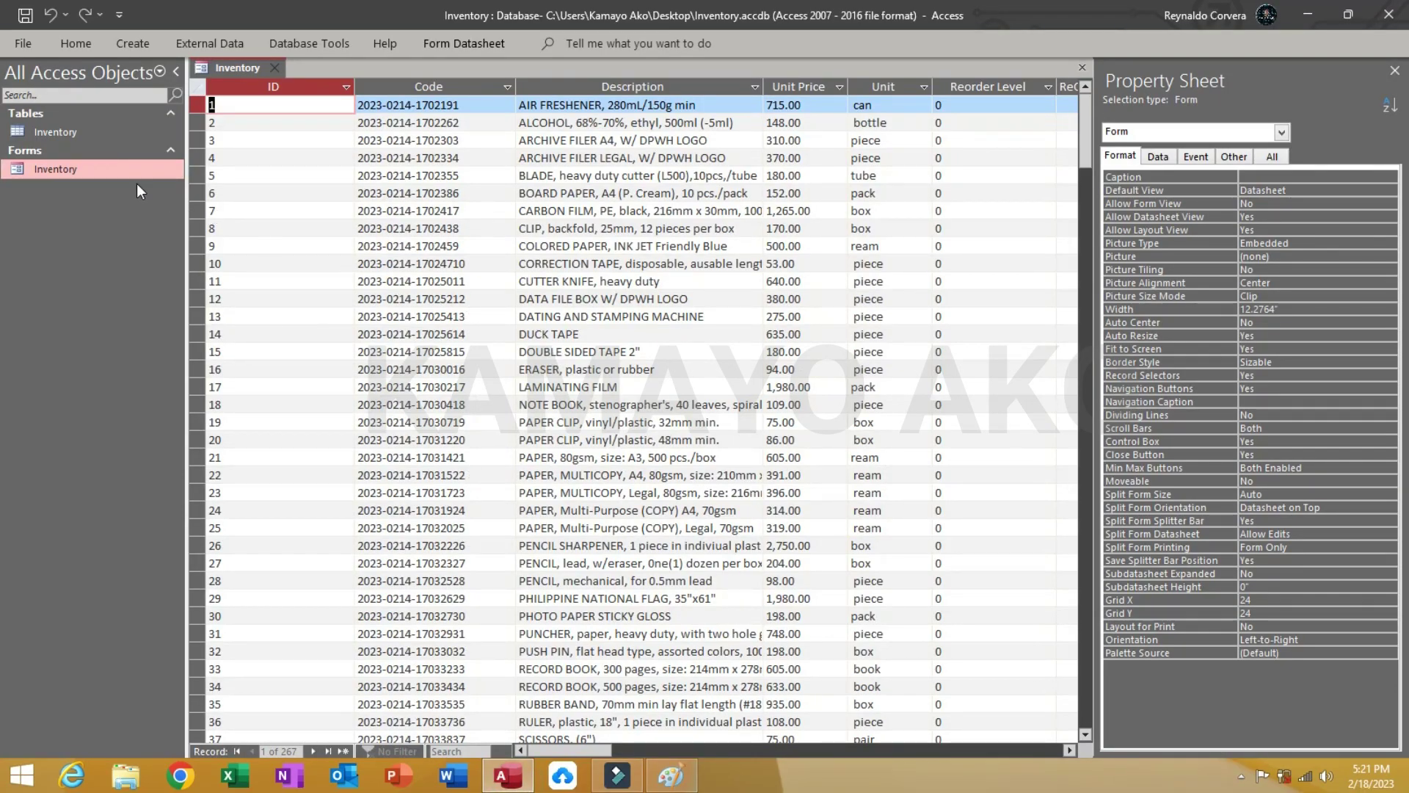
{"action": "right_click", "coordinate": [121, 170]}
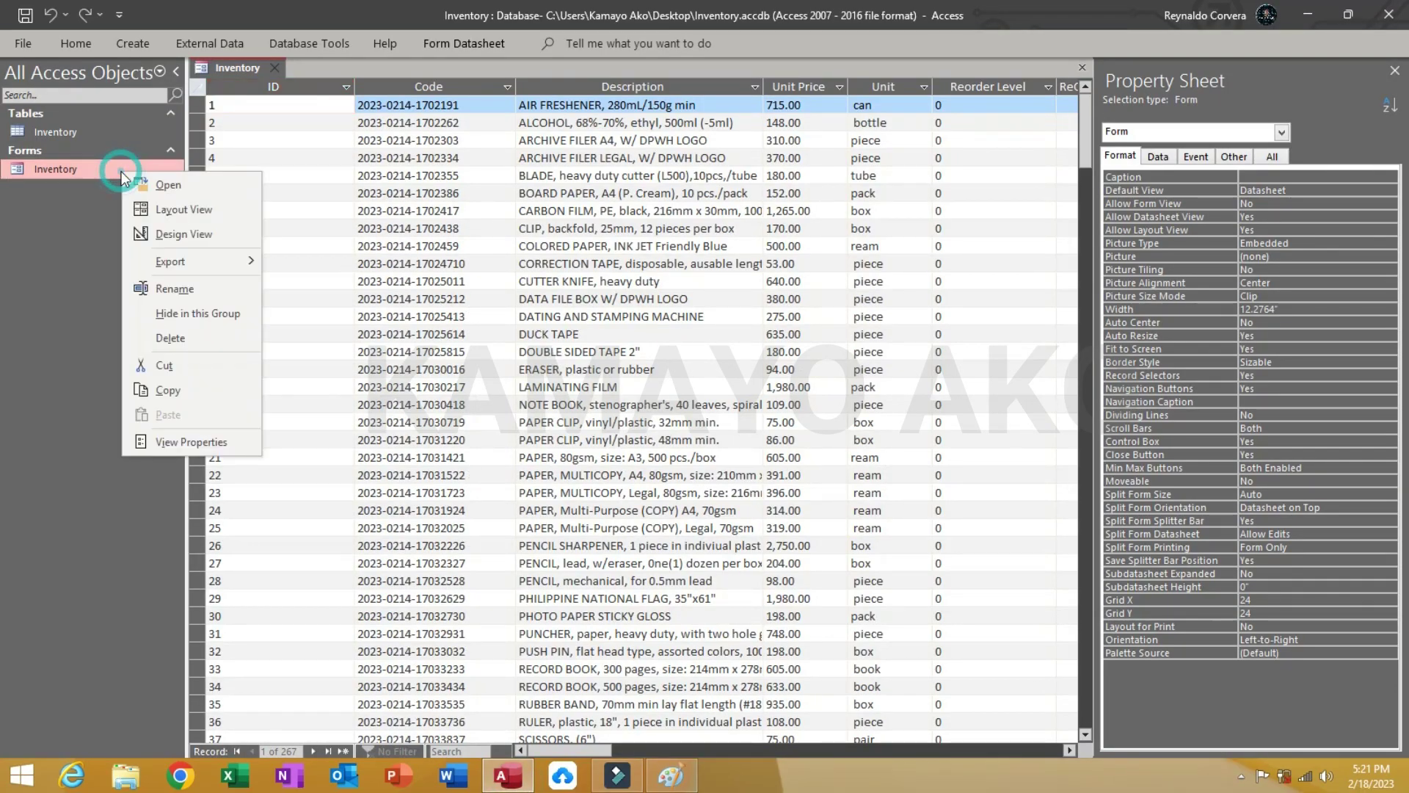
{"action": "left_click", "coordinate": [188, 237]}
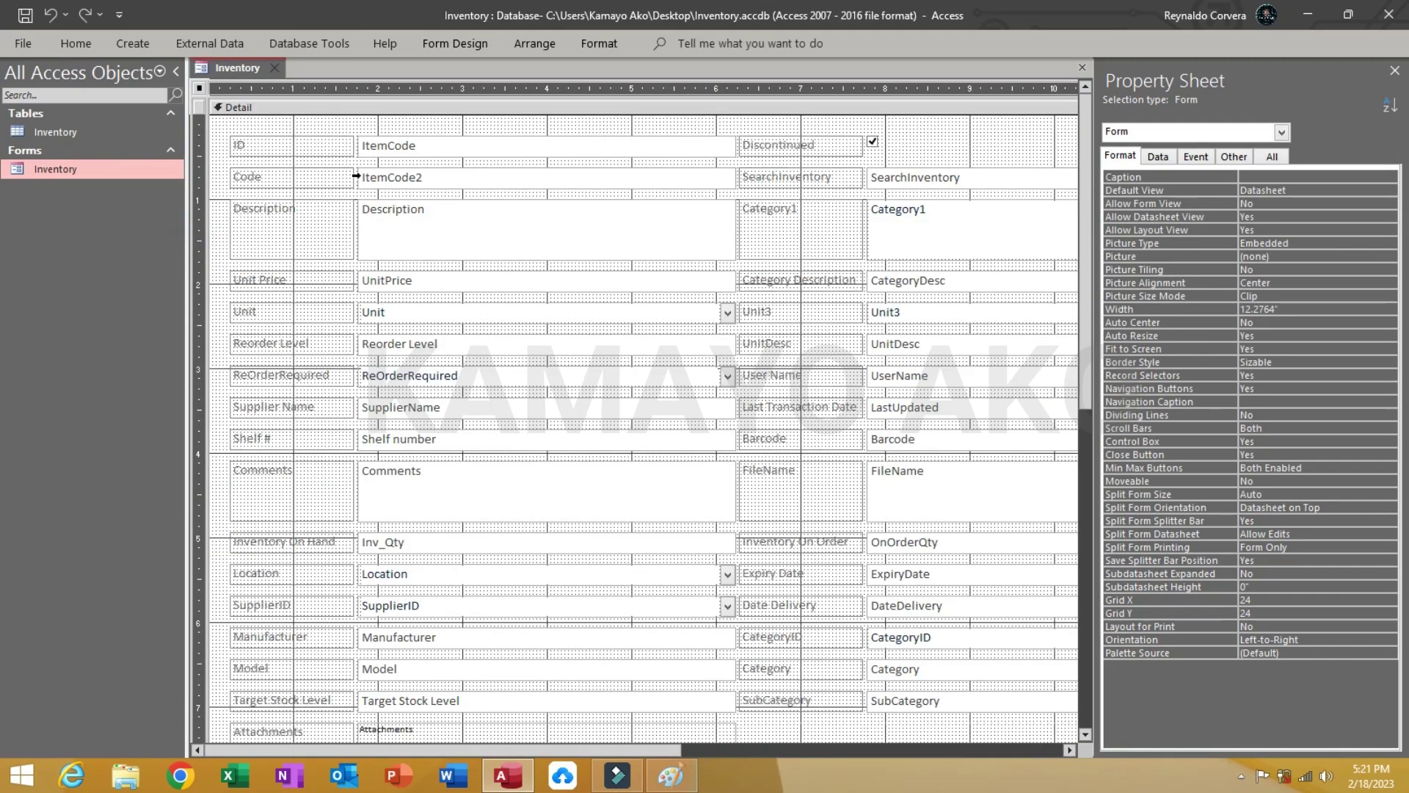
Set the form's On Load event to [Event Procedure] and open its Form_Load code
{"action": "left_click", "coordinate": [1195, 156]}
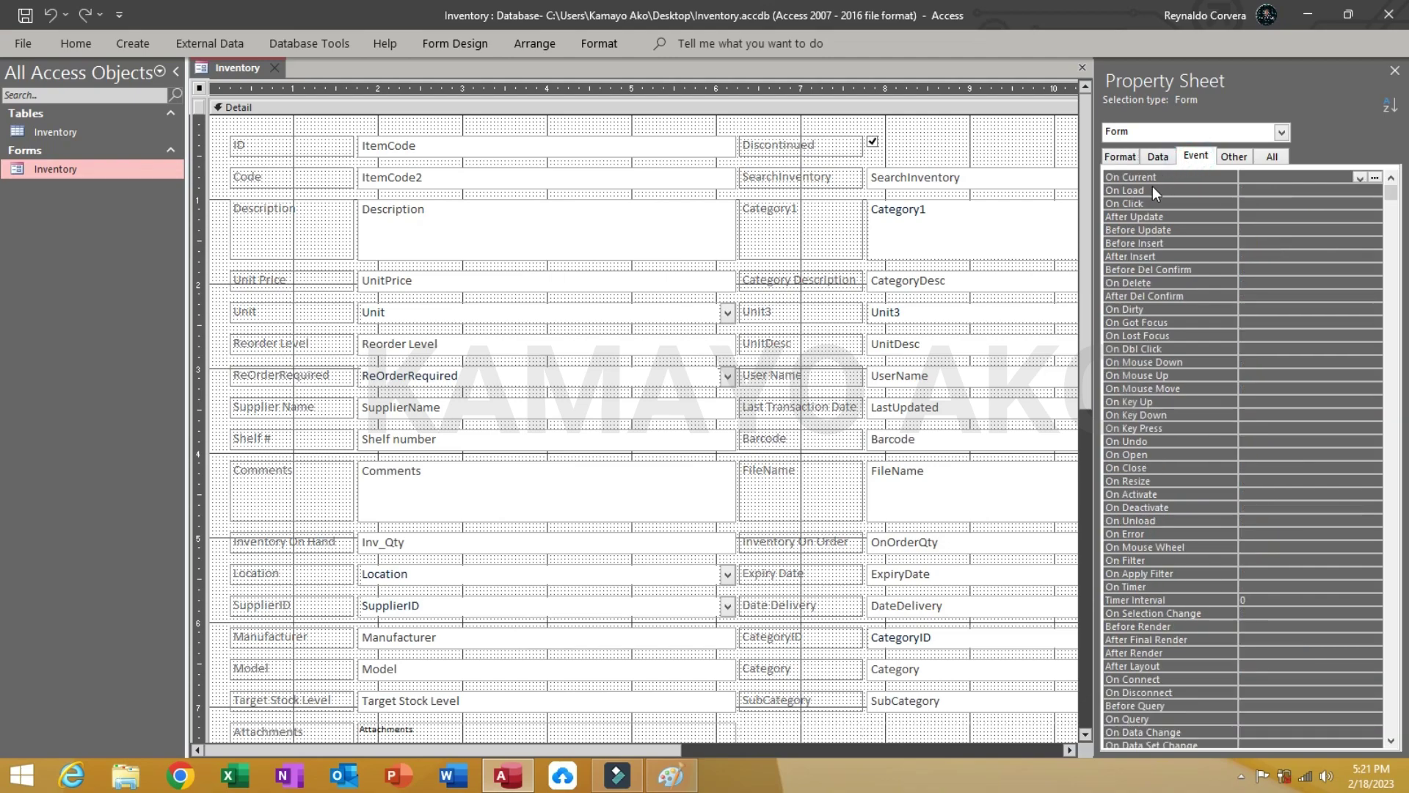
{"action": "left_click", "coordinate": [1122, 194]}
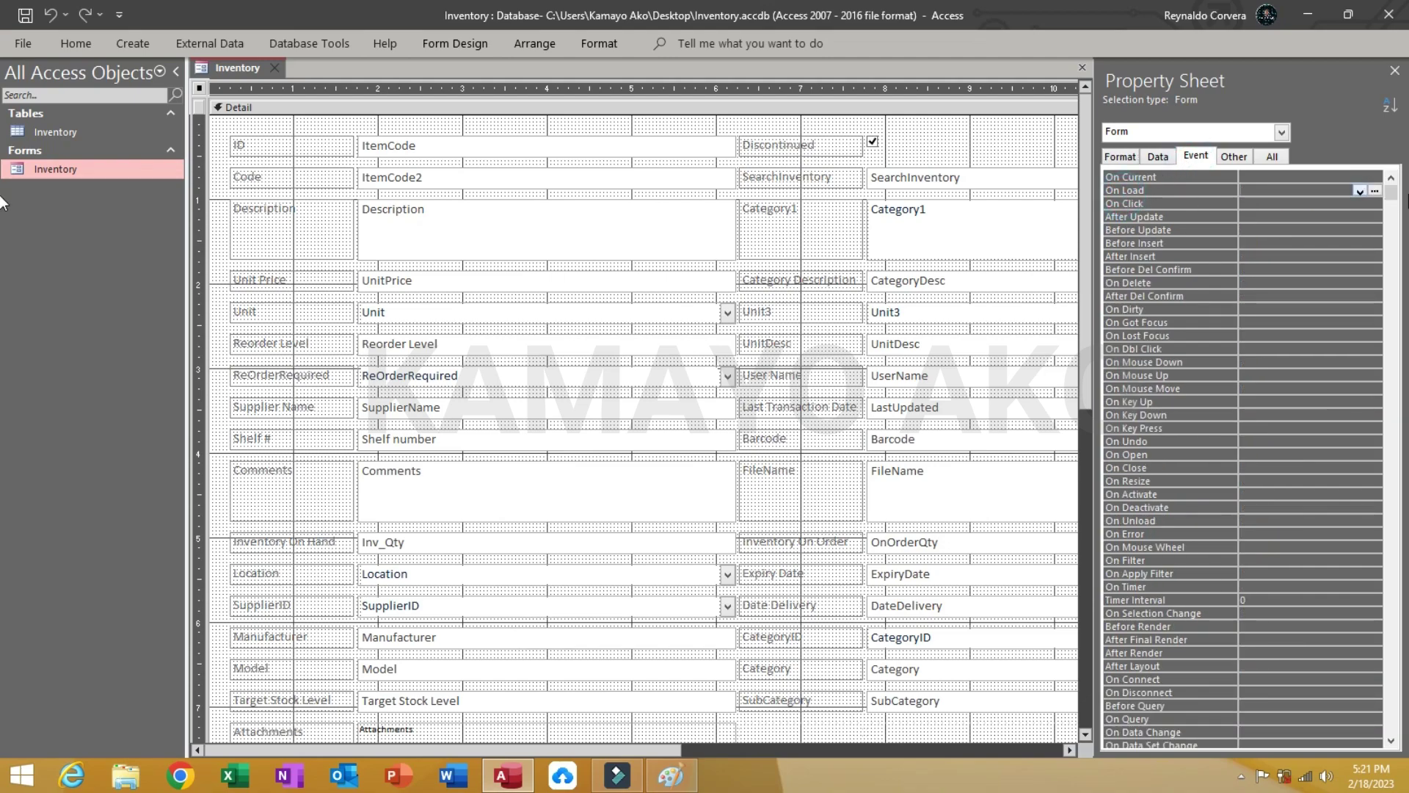
{"action": "left_click", "coordinate": [1359, 192]}
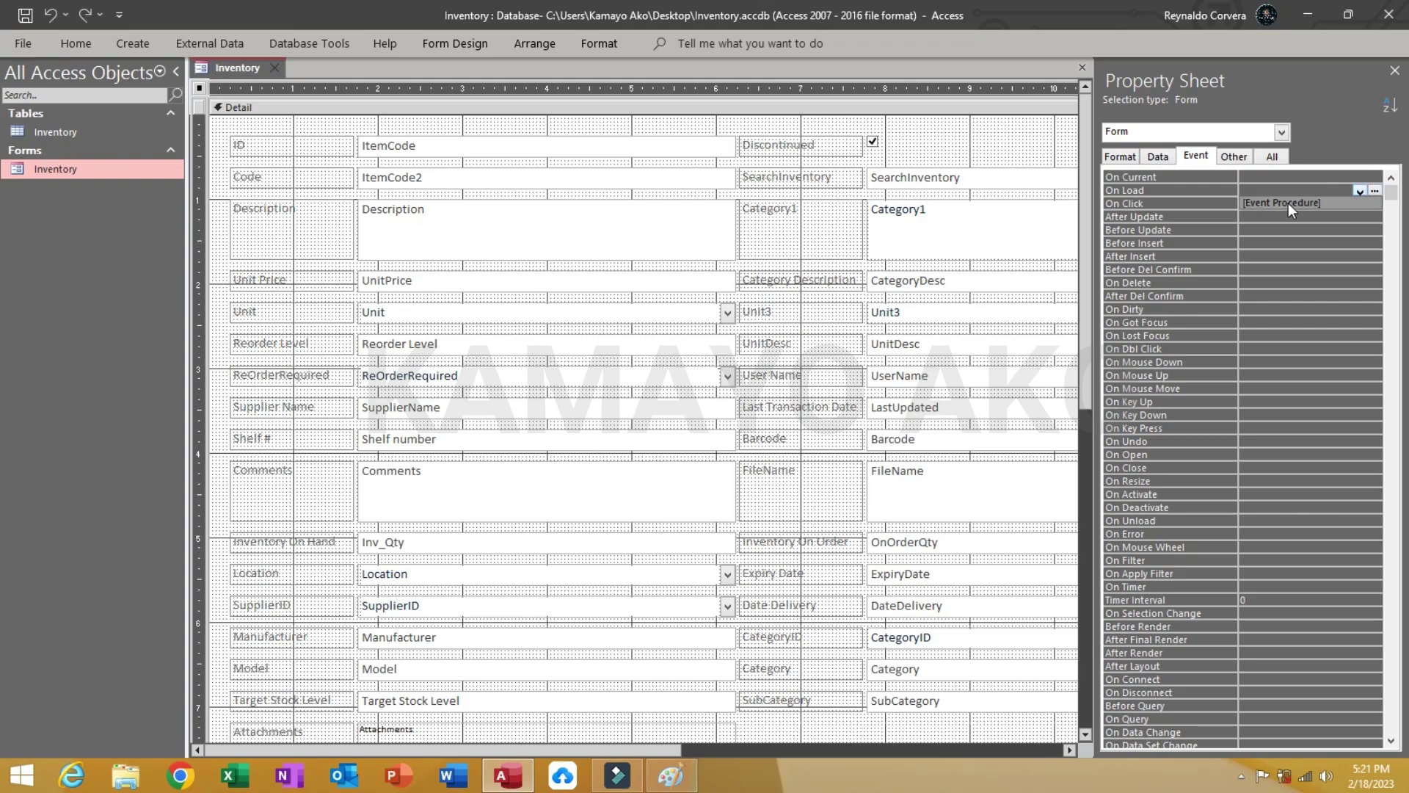
{"action": "left_click", "coordinate": [1288, 203]}
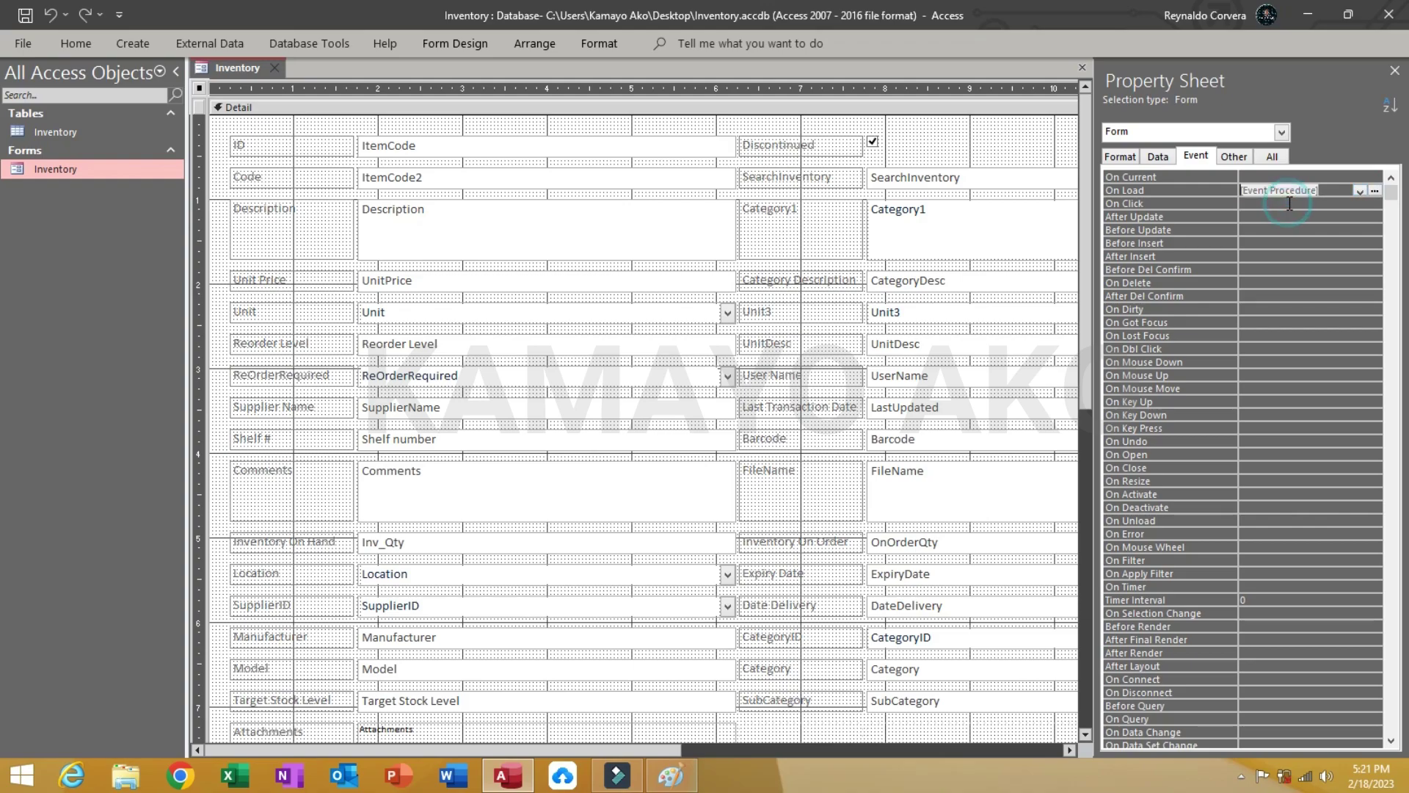
{"action": "left_click", "coordinate": [1376, 192]}
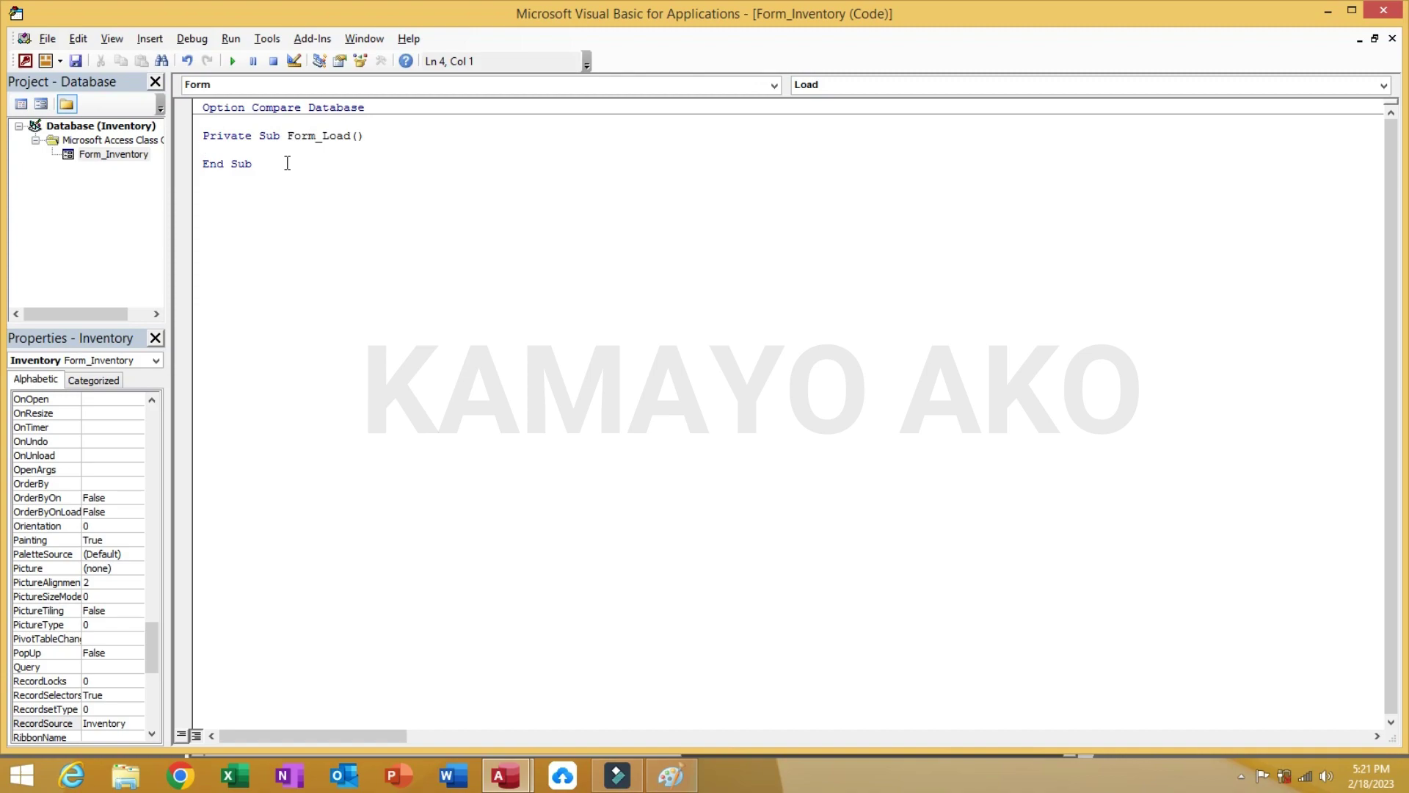
Enter form.DatasheetBackColor in Form_Load using the autocomplete suggestion
{"action": "type", "text": "FO"}
{"action": "key", "text": "BackSpace"}
{"action": "key", "text": "BackSpace"}
{"action": "type", "text": "for"}
{"action": "type", "text": "m.d"}
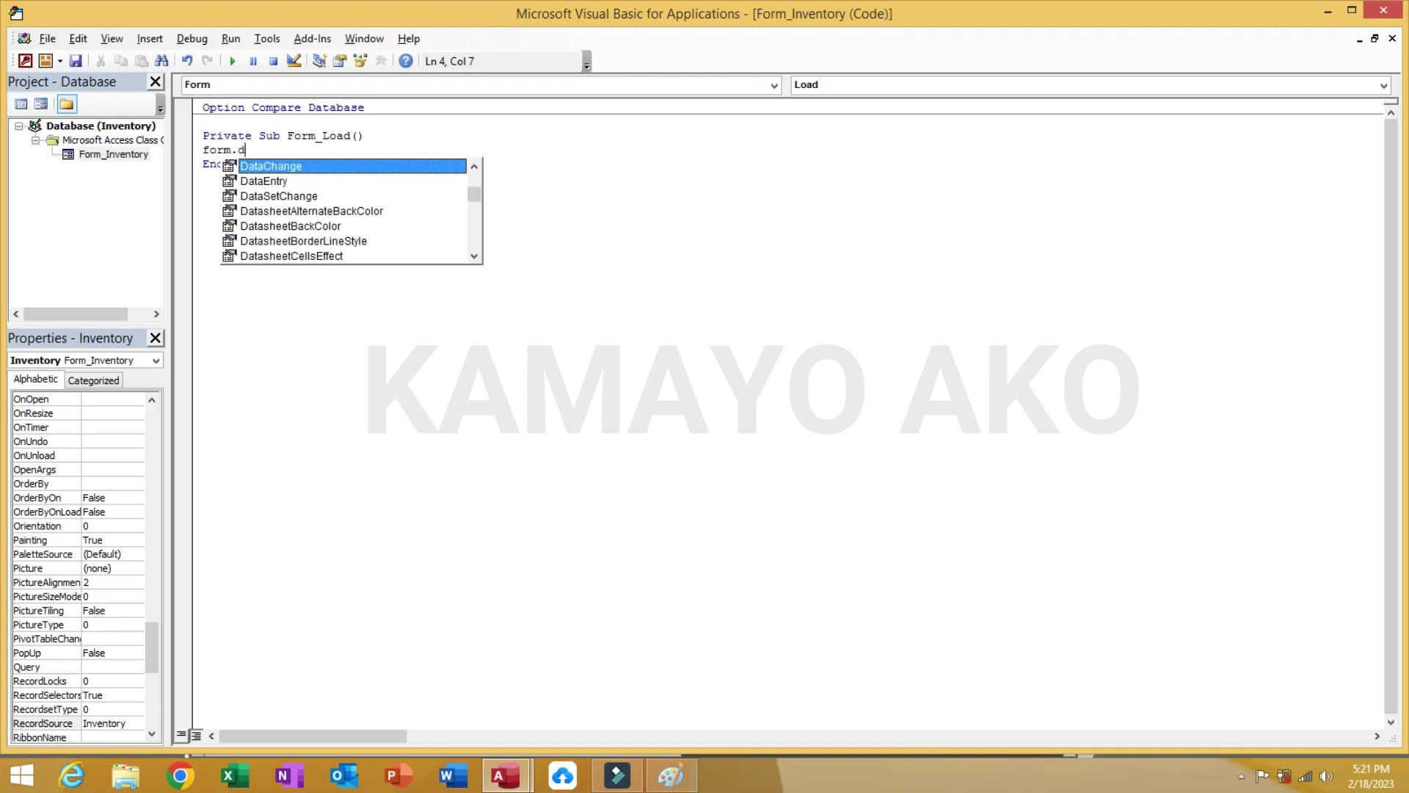
{"action": "type", "text": "atas"}
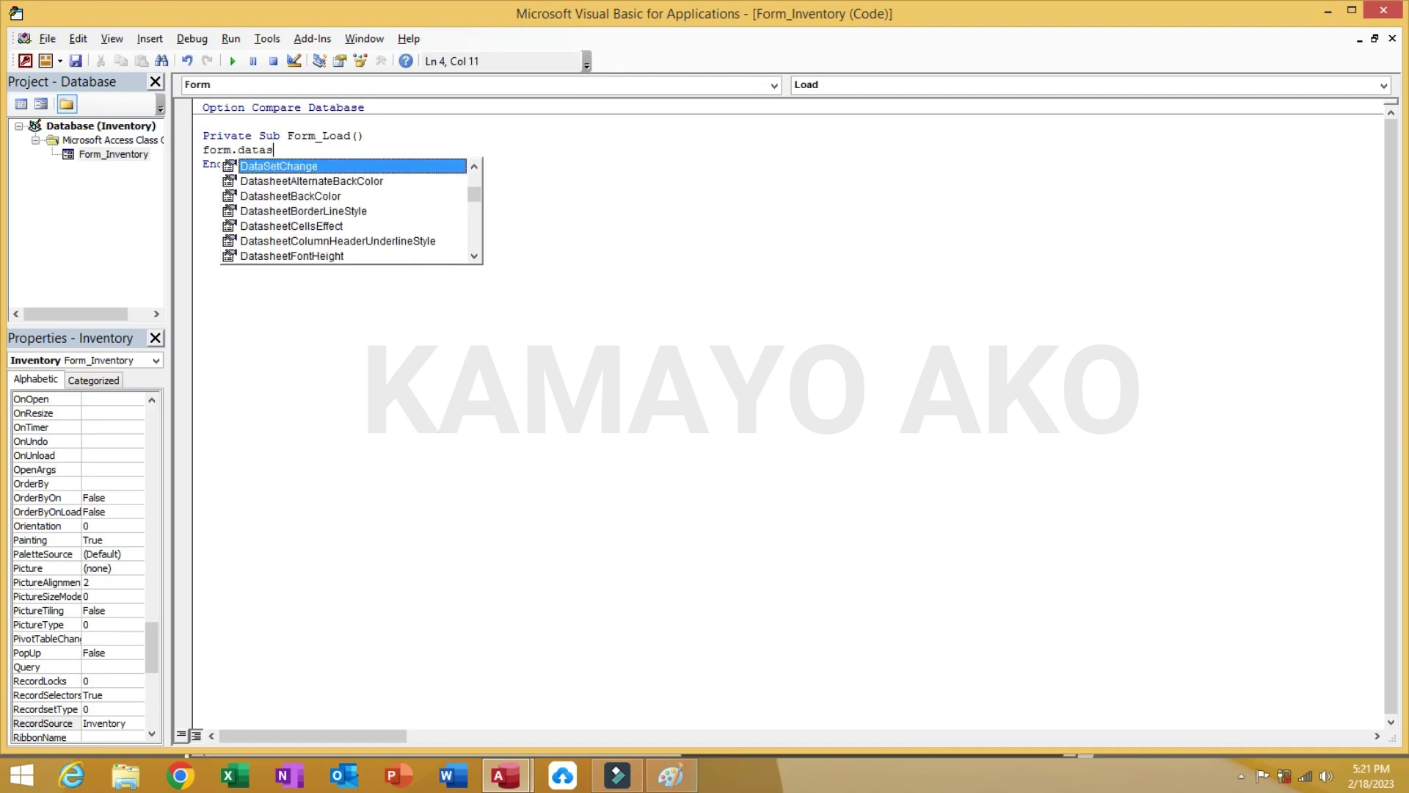
{"action": "type", "text": "h"}
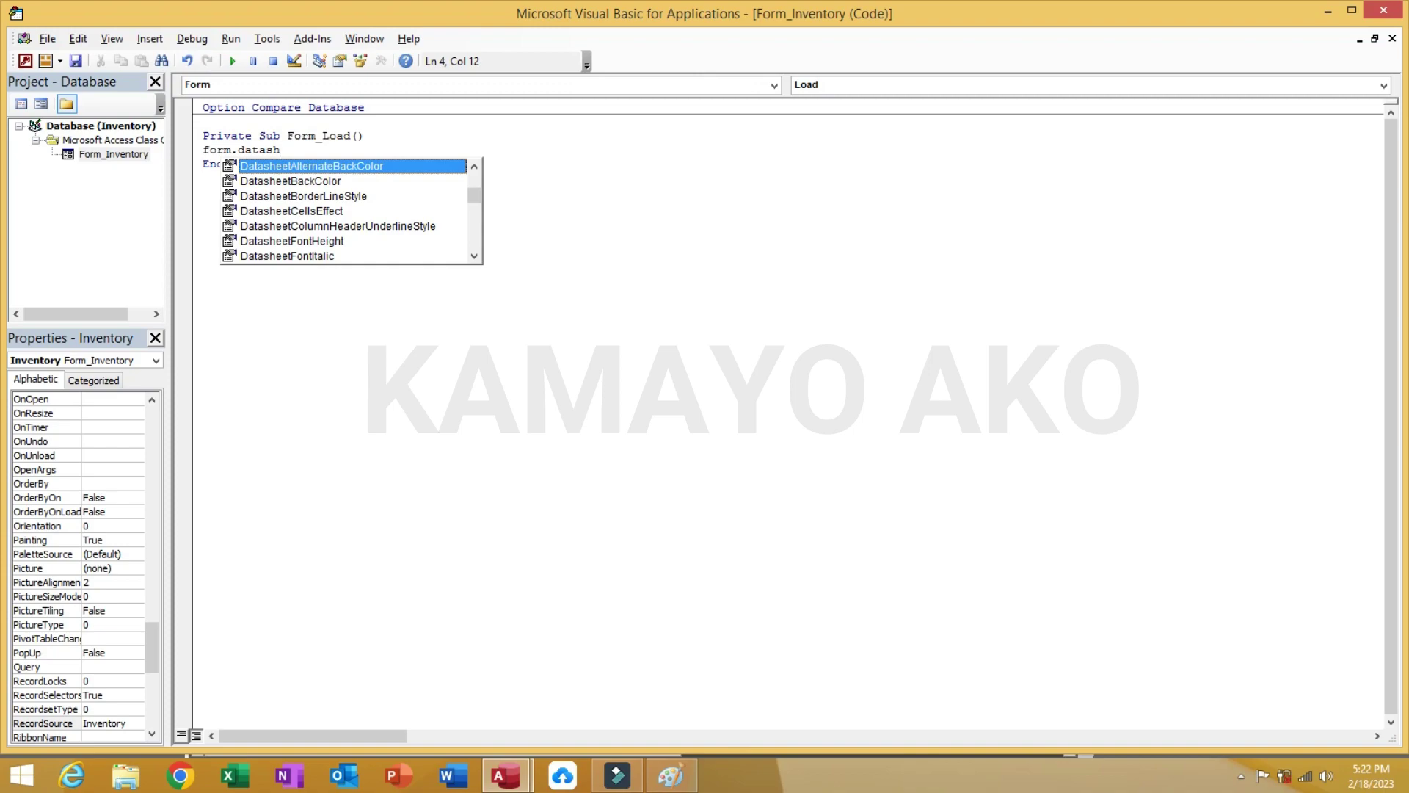
{"action": "key", "text": "Down"}
{"action": "key", "text": "Tab"}
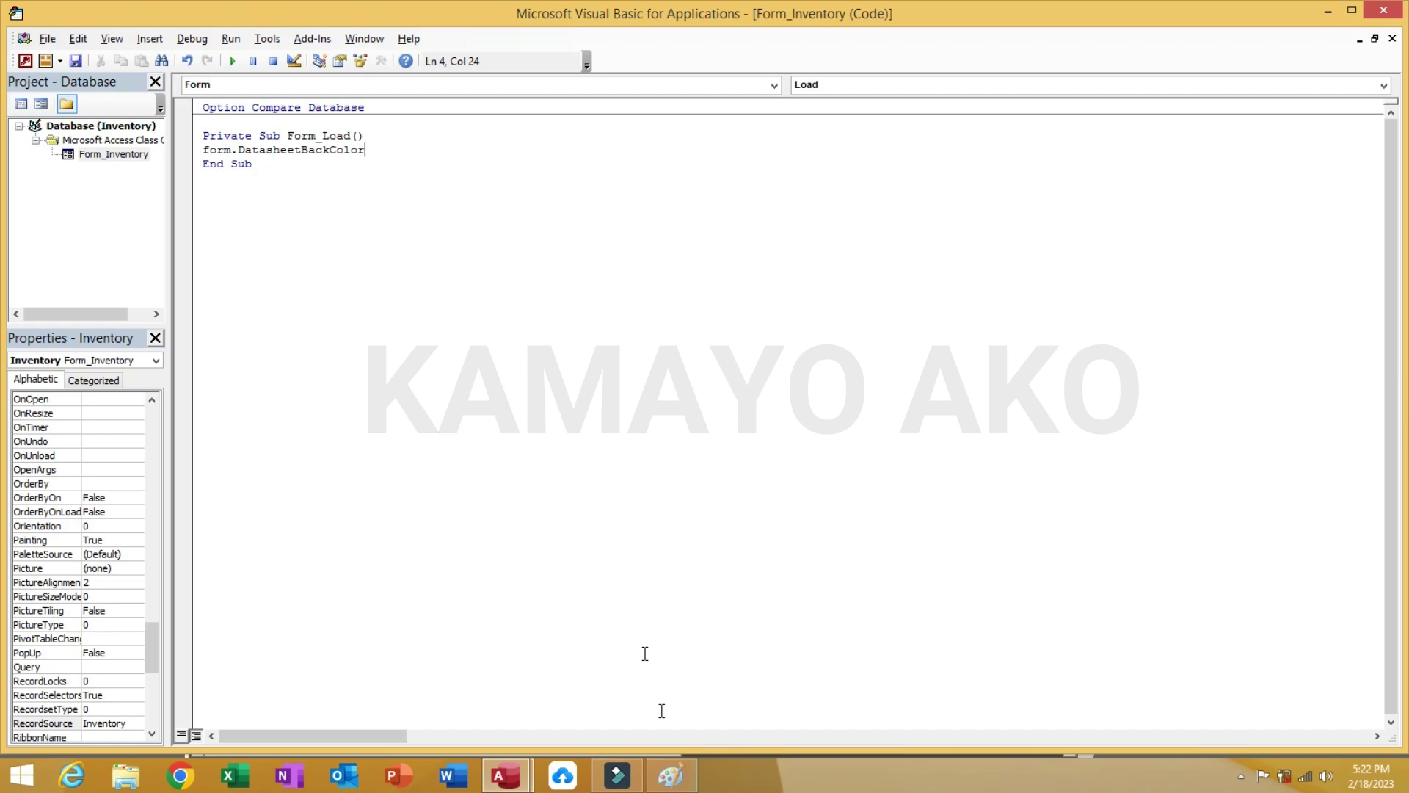
Complete the line as =RGB(32,43,123), reading each value from Paint's Edit Colors
{"action": "left_click", "coordinate": [670, 775]}
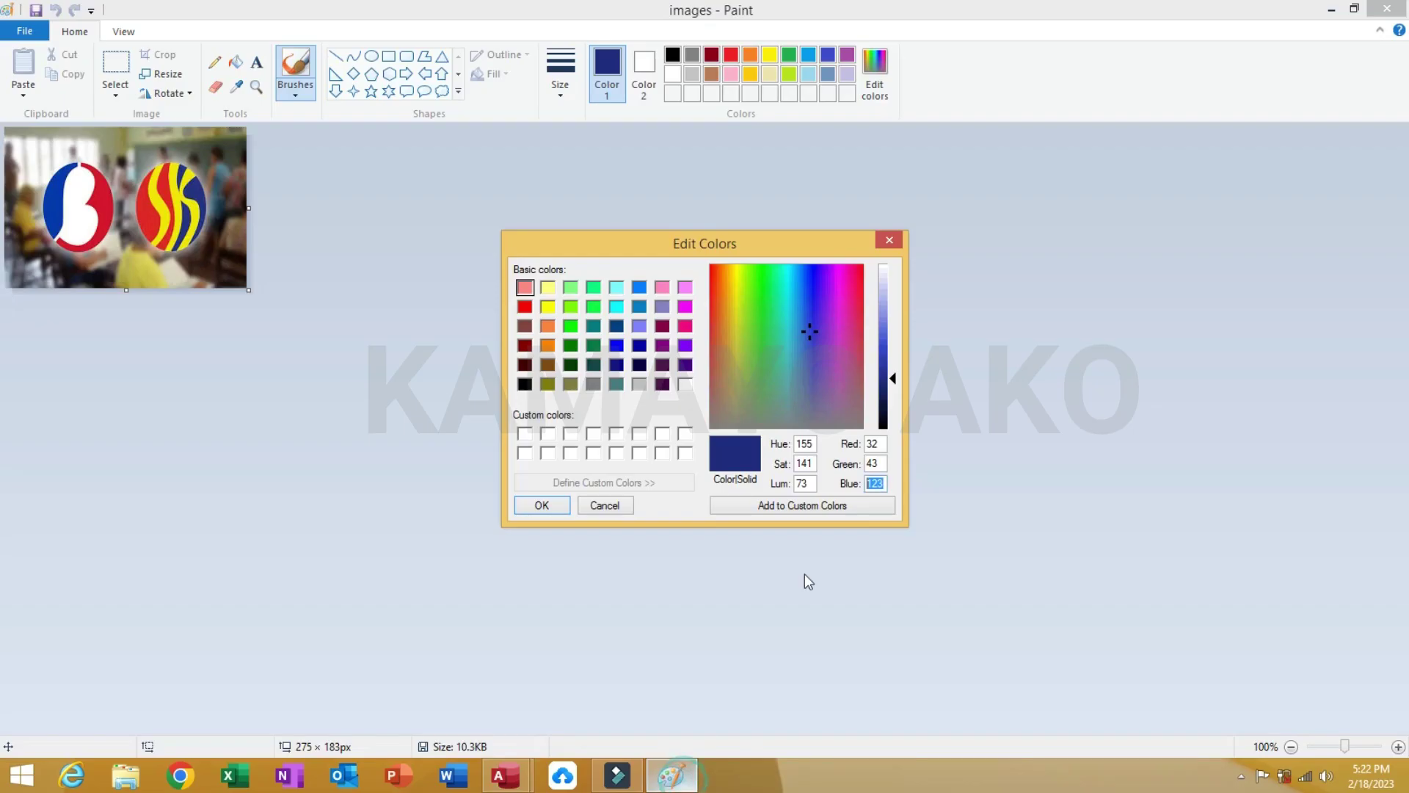
{"action": "double_click", "coordinate": [880, 445]}
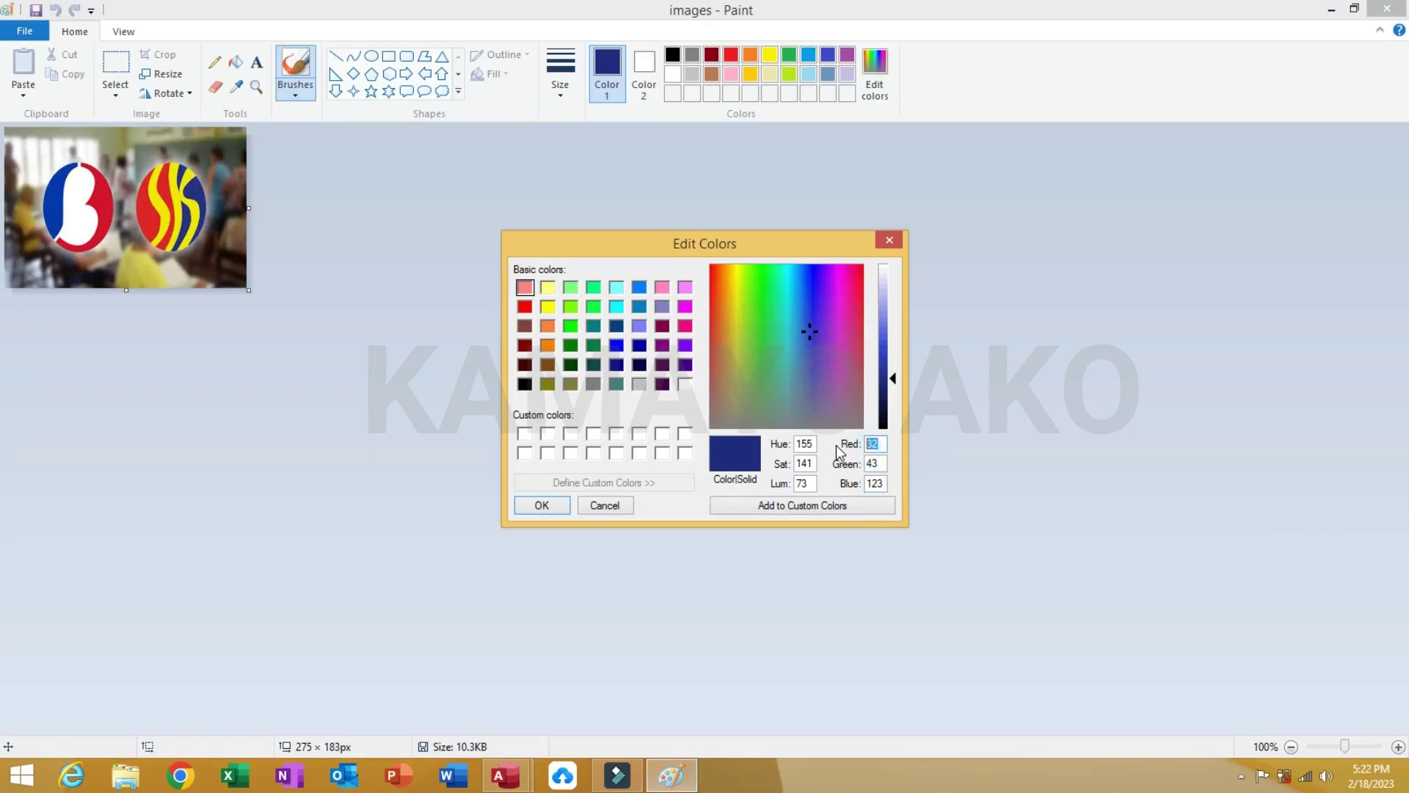
{"action": "key", "text": "alt+Tab"}
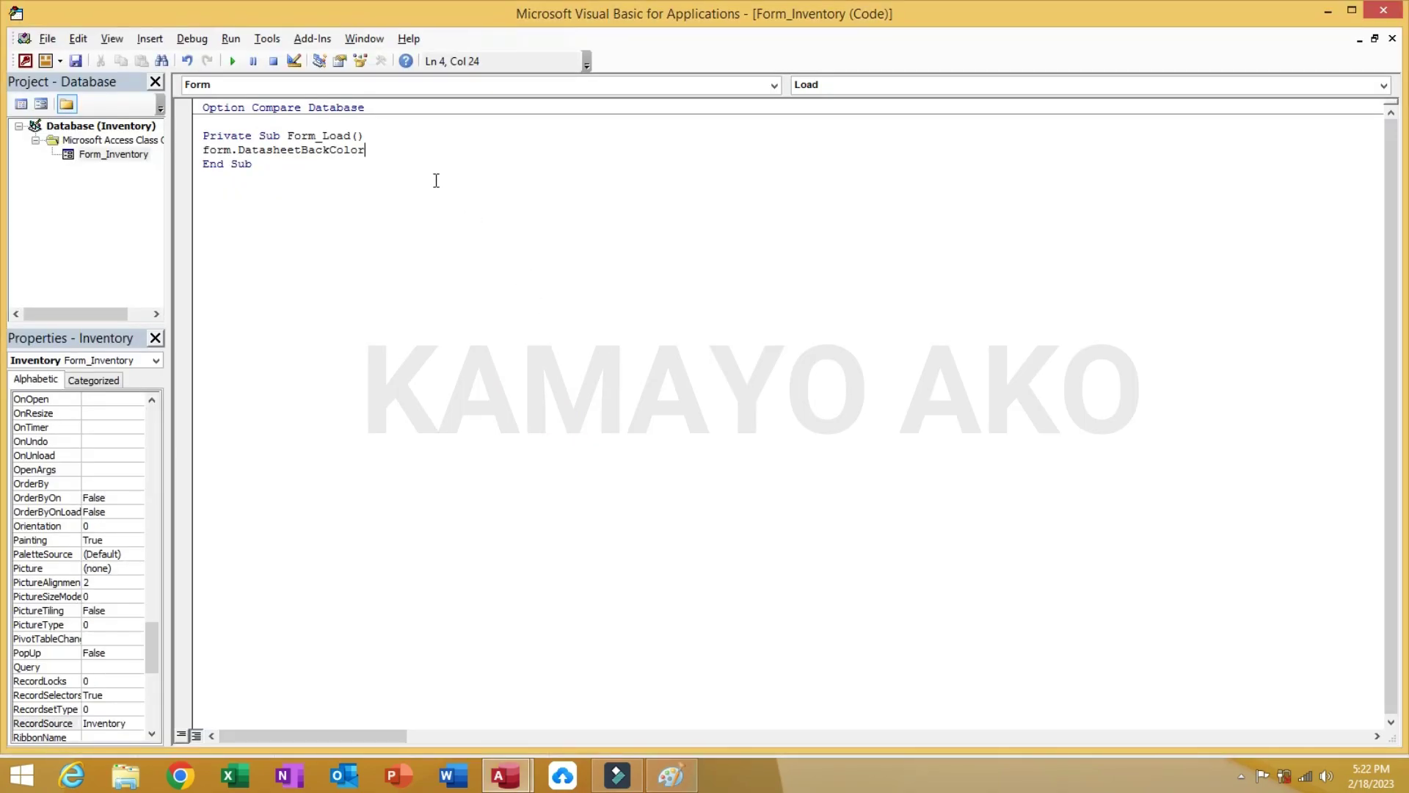
{"action": "type", "text": "="}
{"action": "type", "text": "R"}
{"action": "type", "text": "GB"}
{"action": "type", "text": "("}
{"action": "key", "text": "alt+Tab"}
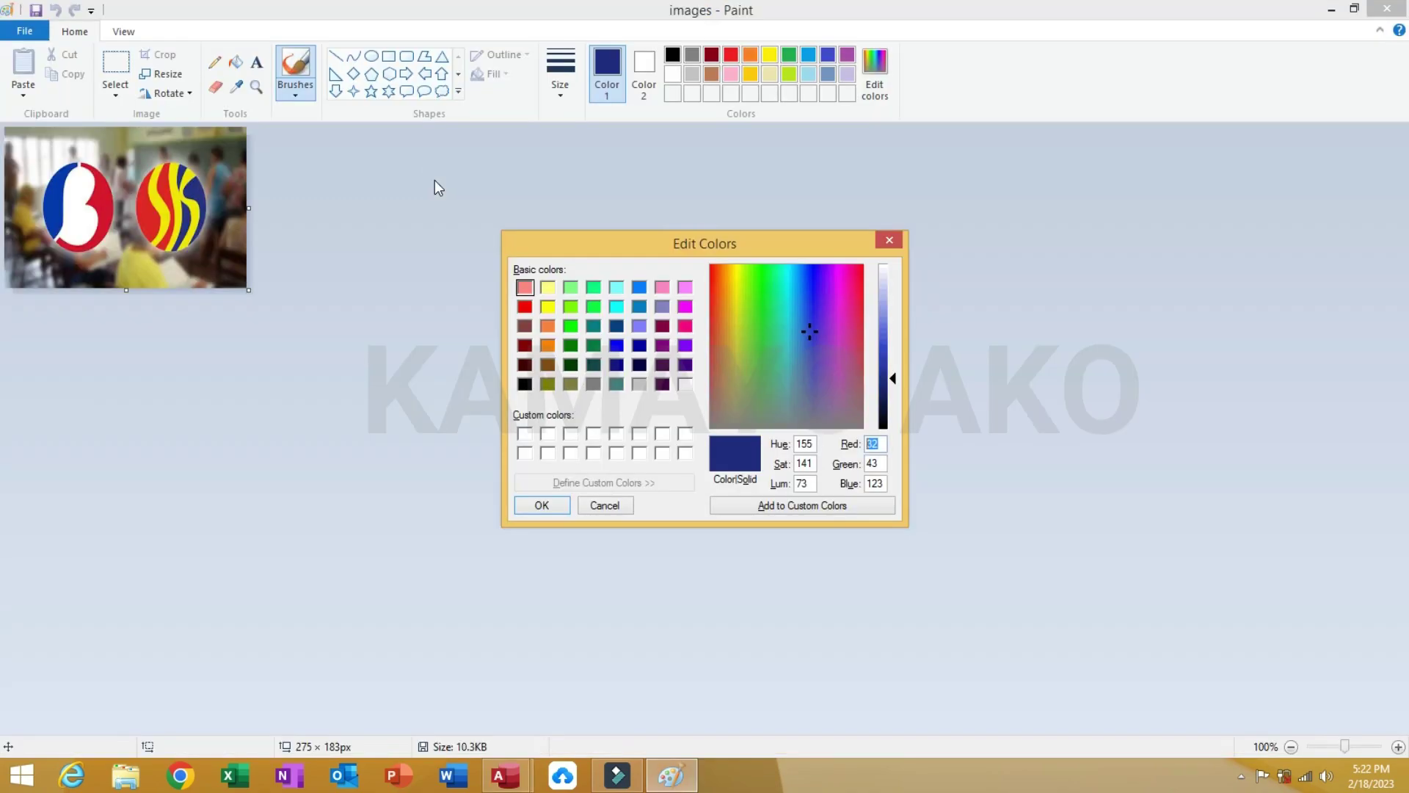
{"action": "key", "text": "alt+Tab"}
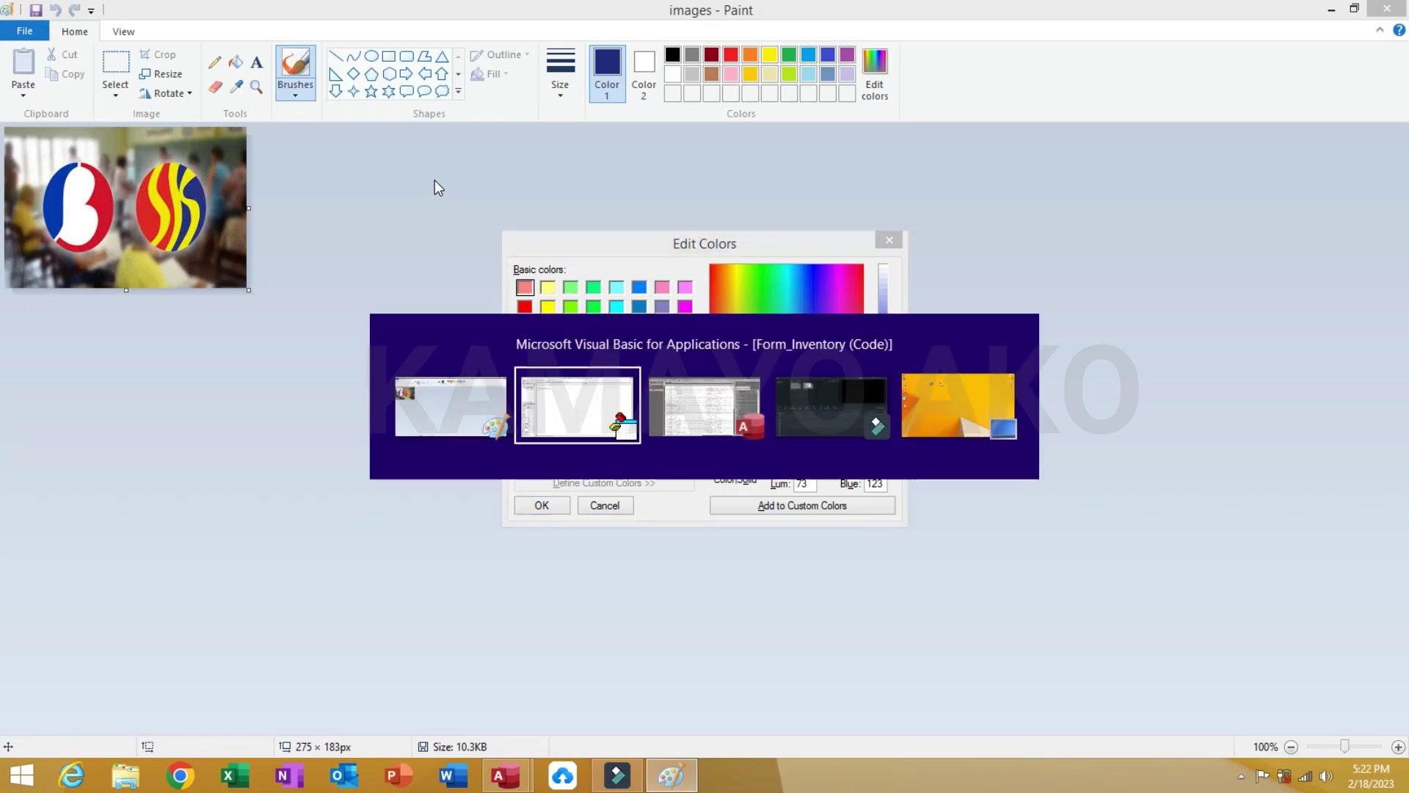
{"action": "type", "text": "32"}
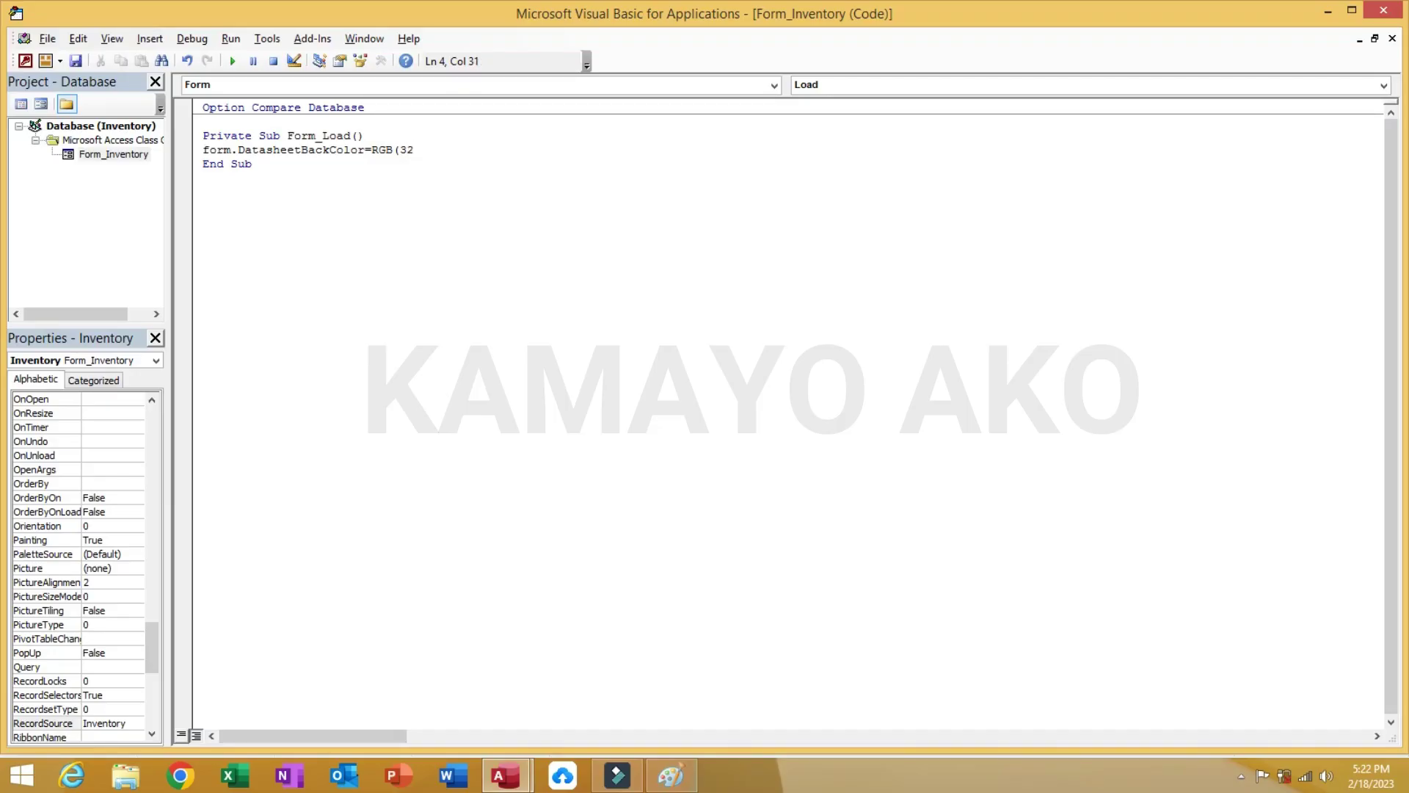
{"action": "type", "text": ","}
{"action": "key", "text": "alt+Tab"}
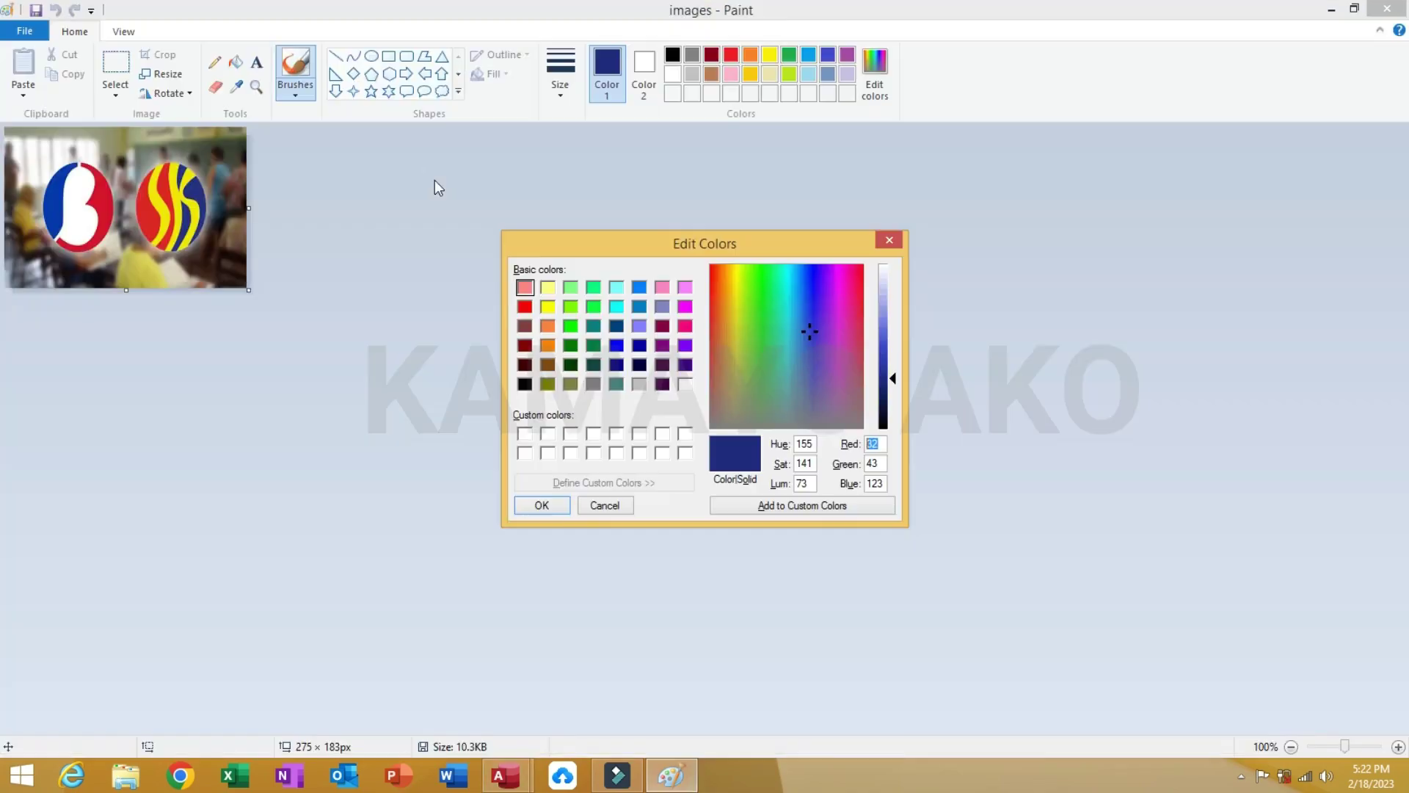
{"action": "key", "text": "alt+Tab"}
{"action": "type", "text": "43"}
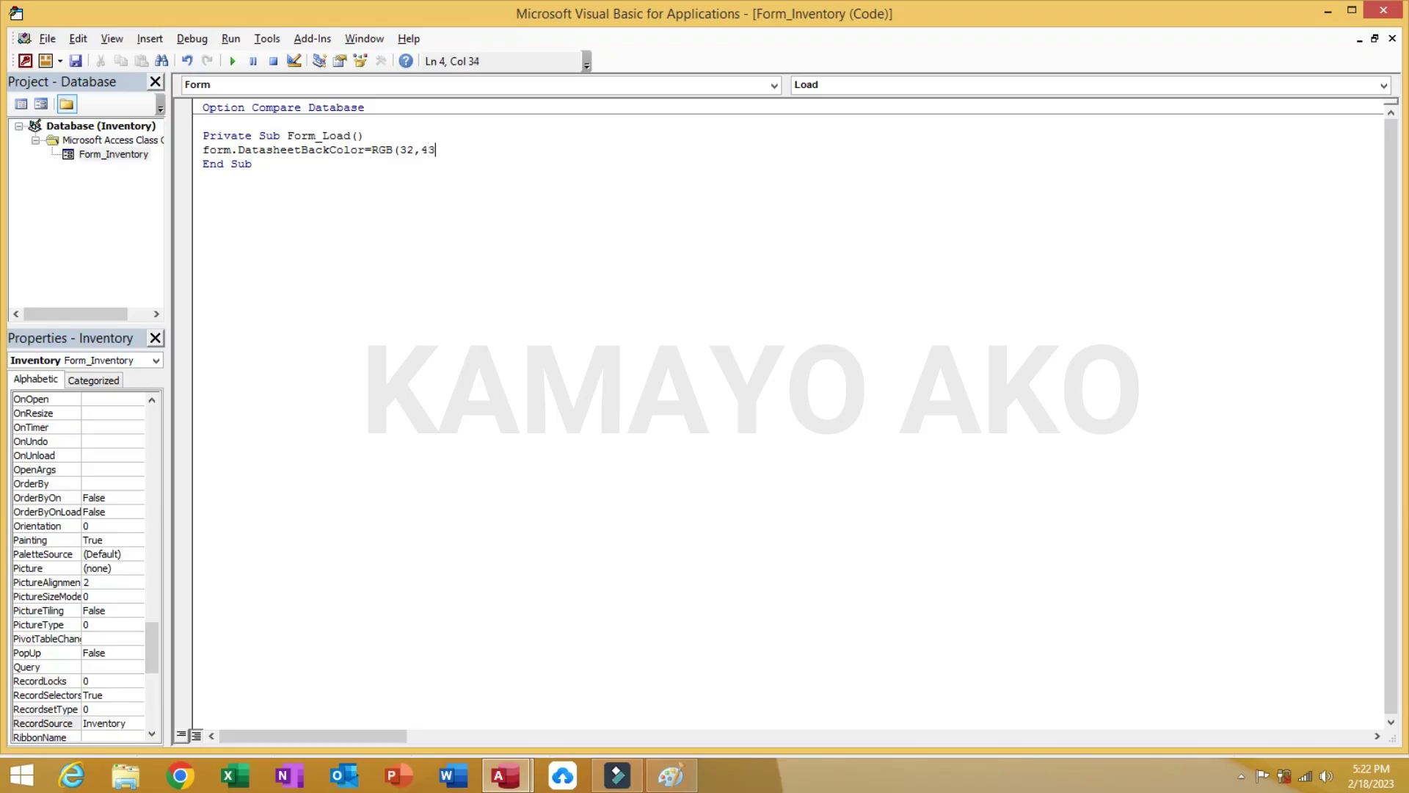
{"action": "type", "text": ","}
{"action": "key", "text": "alt+Tab"}
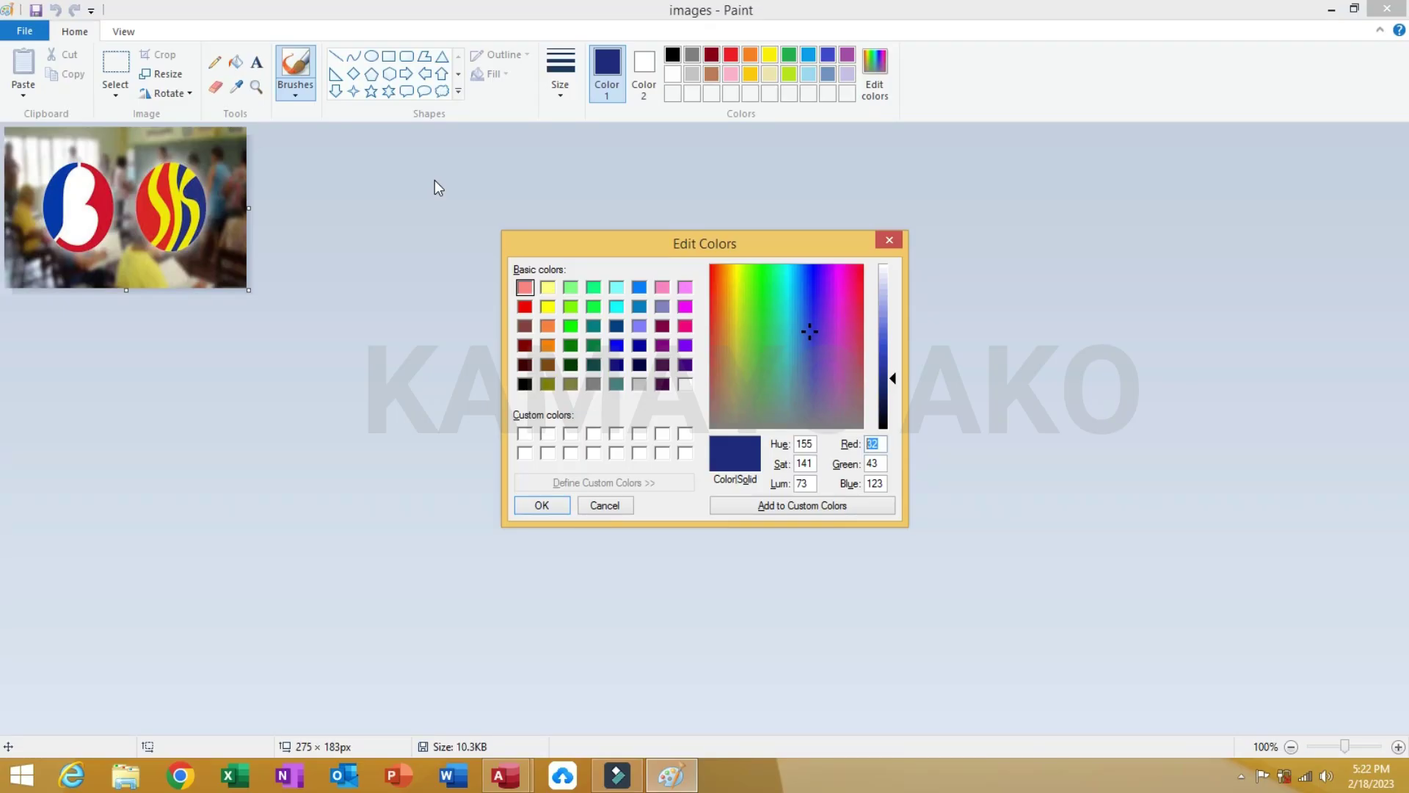
{"action": "key", "text": "alt+Tab"}
{"action": "type", "text": "123"}
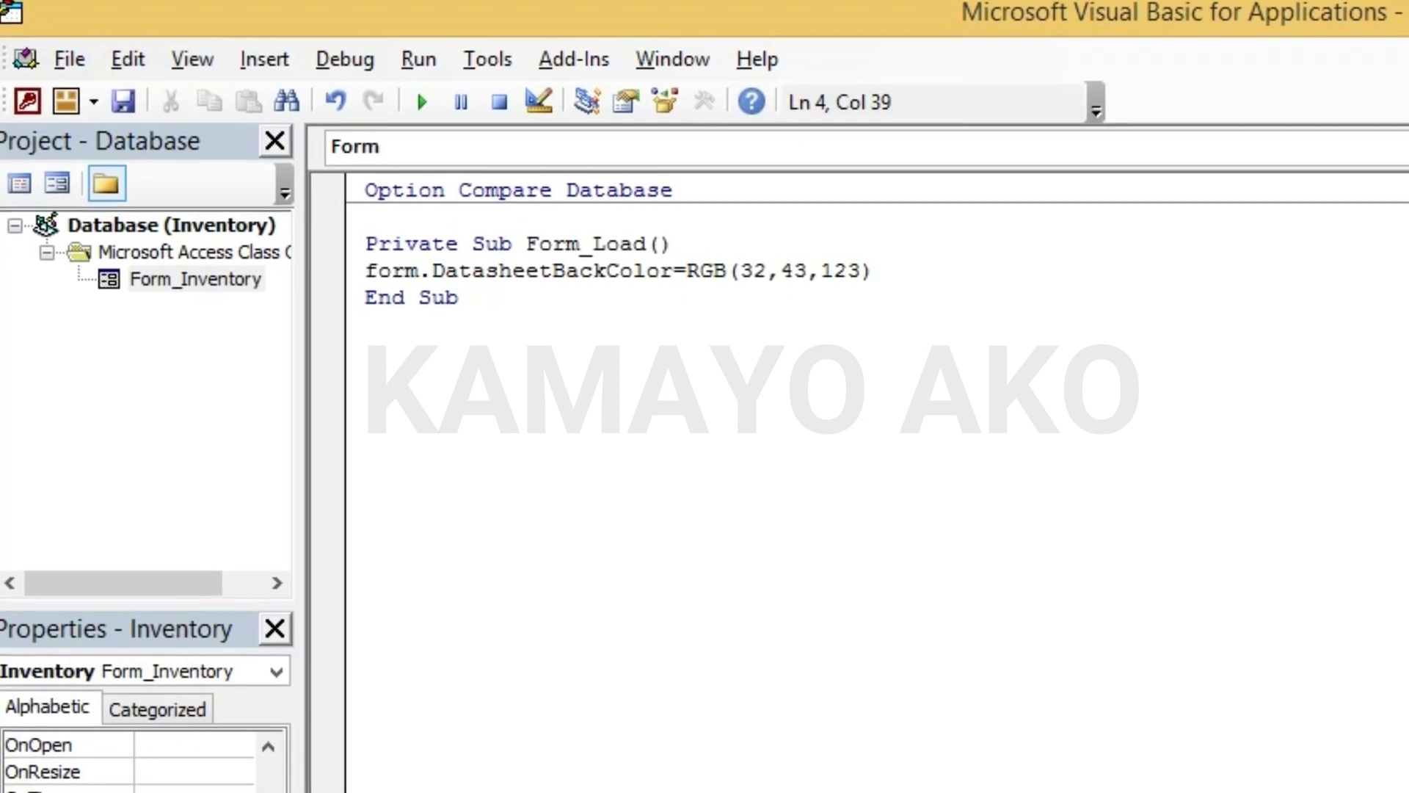
Finish the colour line, close the VBA editor, and close the Inventory form design
{"action": "key", "text": "Return"}
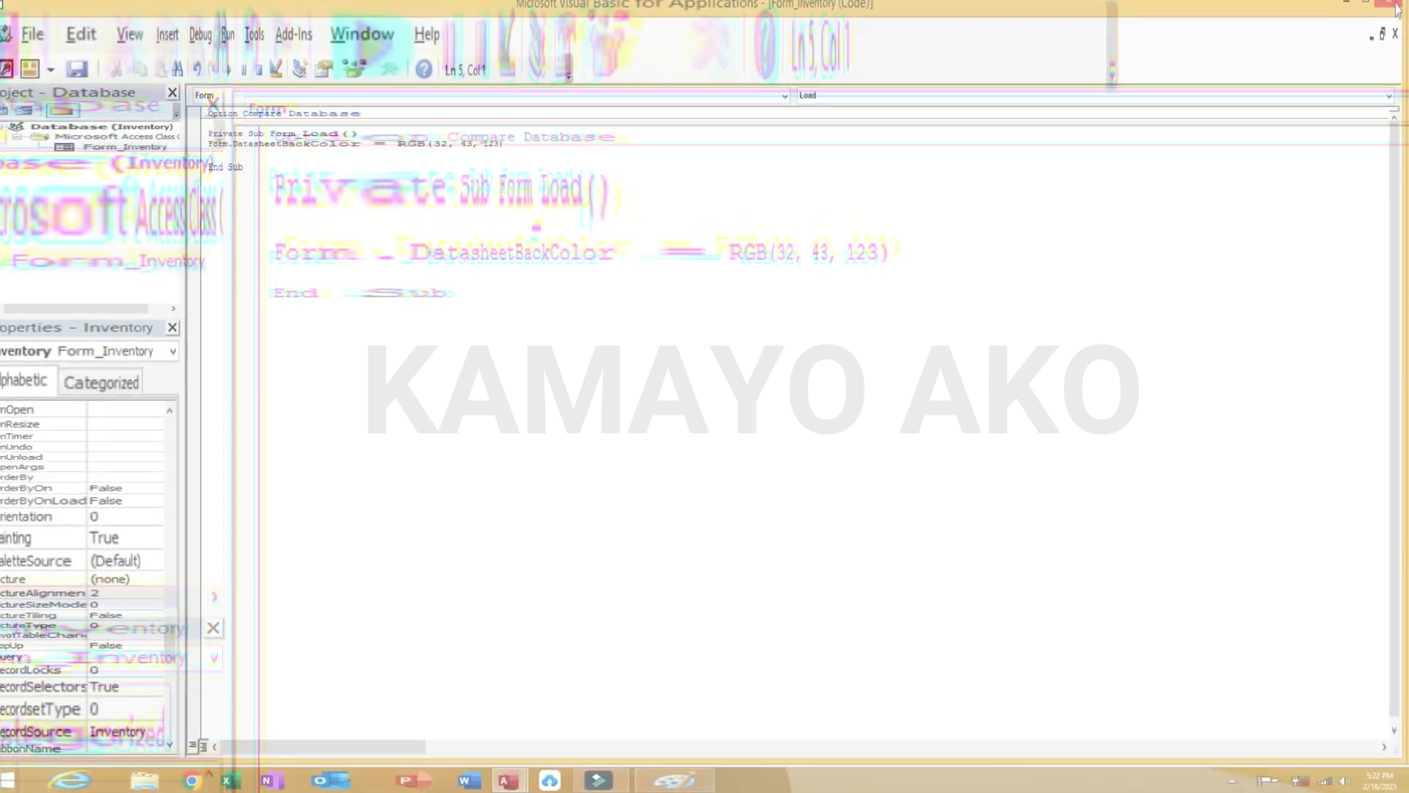
{"action": "left_click", "coordinate": [1394, 6]}
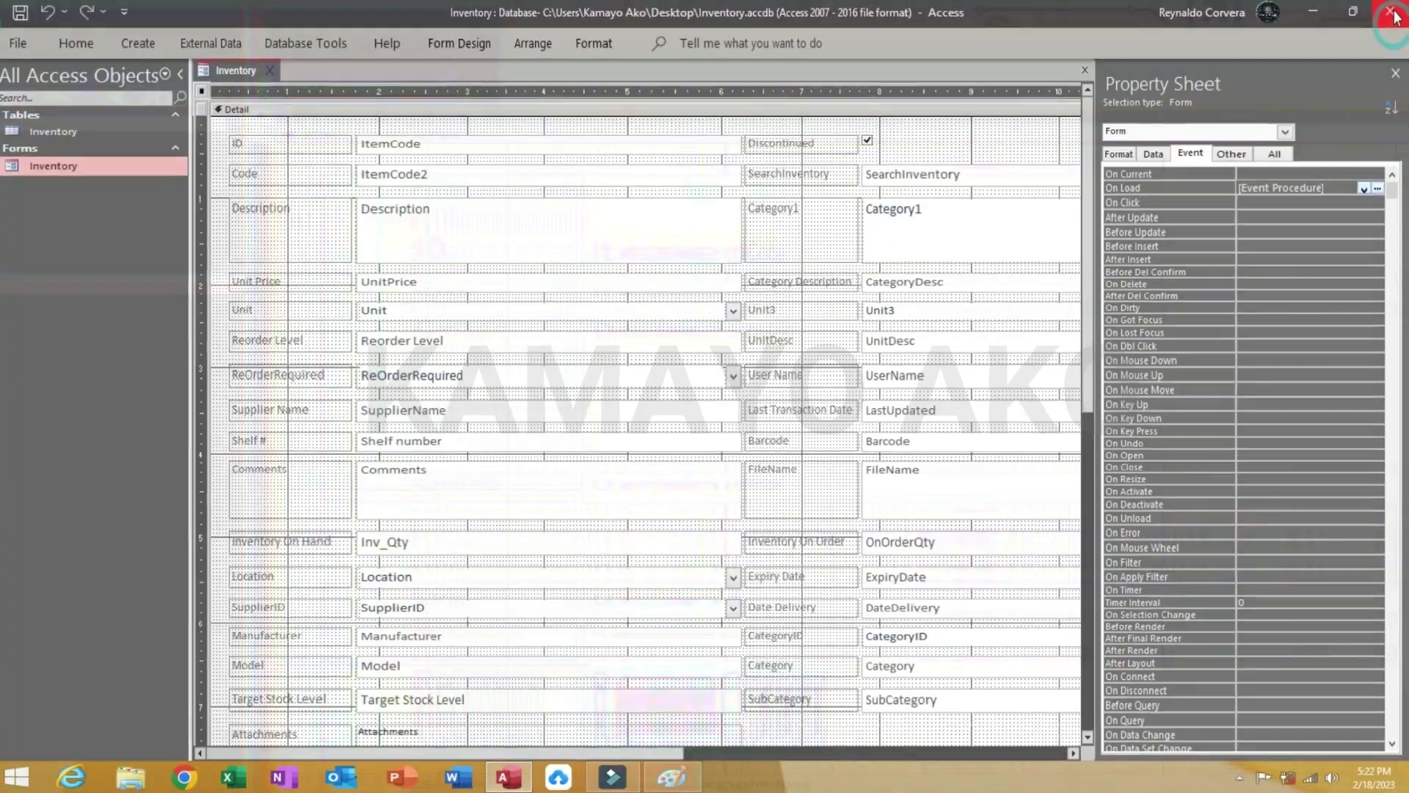
{"action": "left_click", "coordinate": [76, 43]}
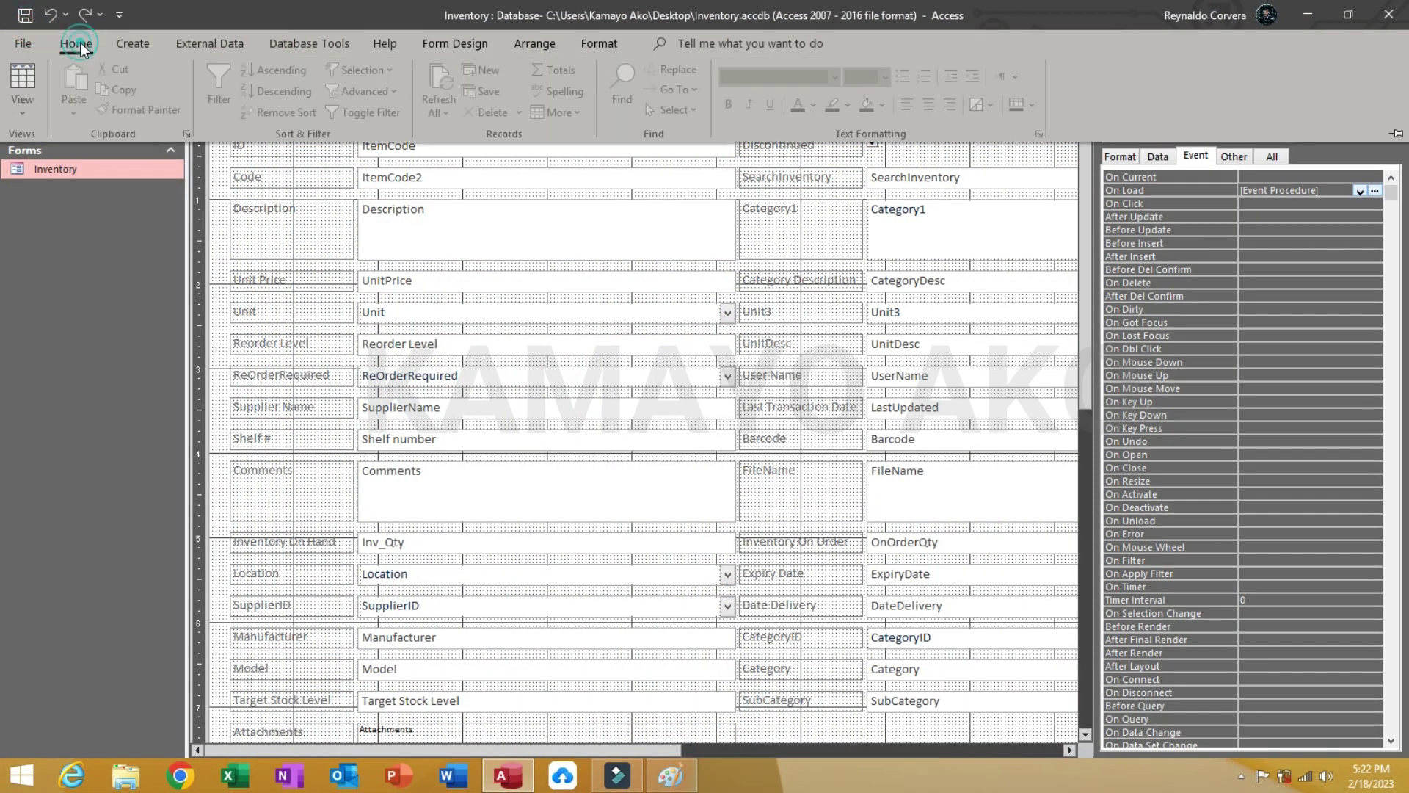
{"action": "left_click", "coordinate": [117, 221]}
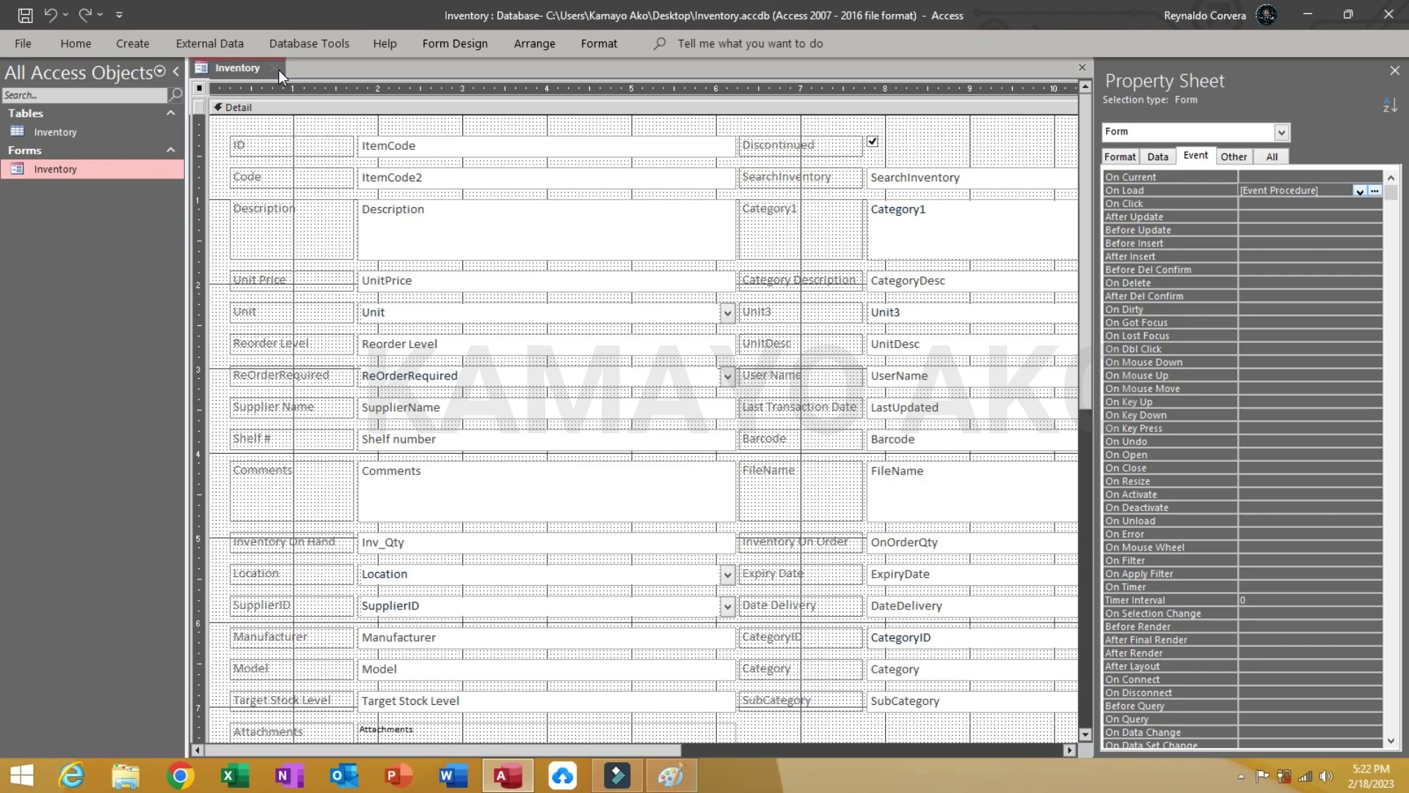
{"action": "left_click", "coordinate": [279, 69]}
Open the Inventory form to view its dark-blue rows, then switch it back to Design View
{"action": "double_click", "coordinate": [64, 170]}
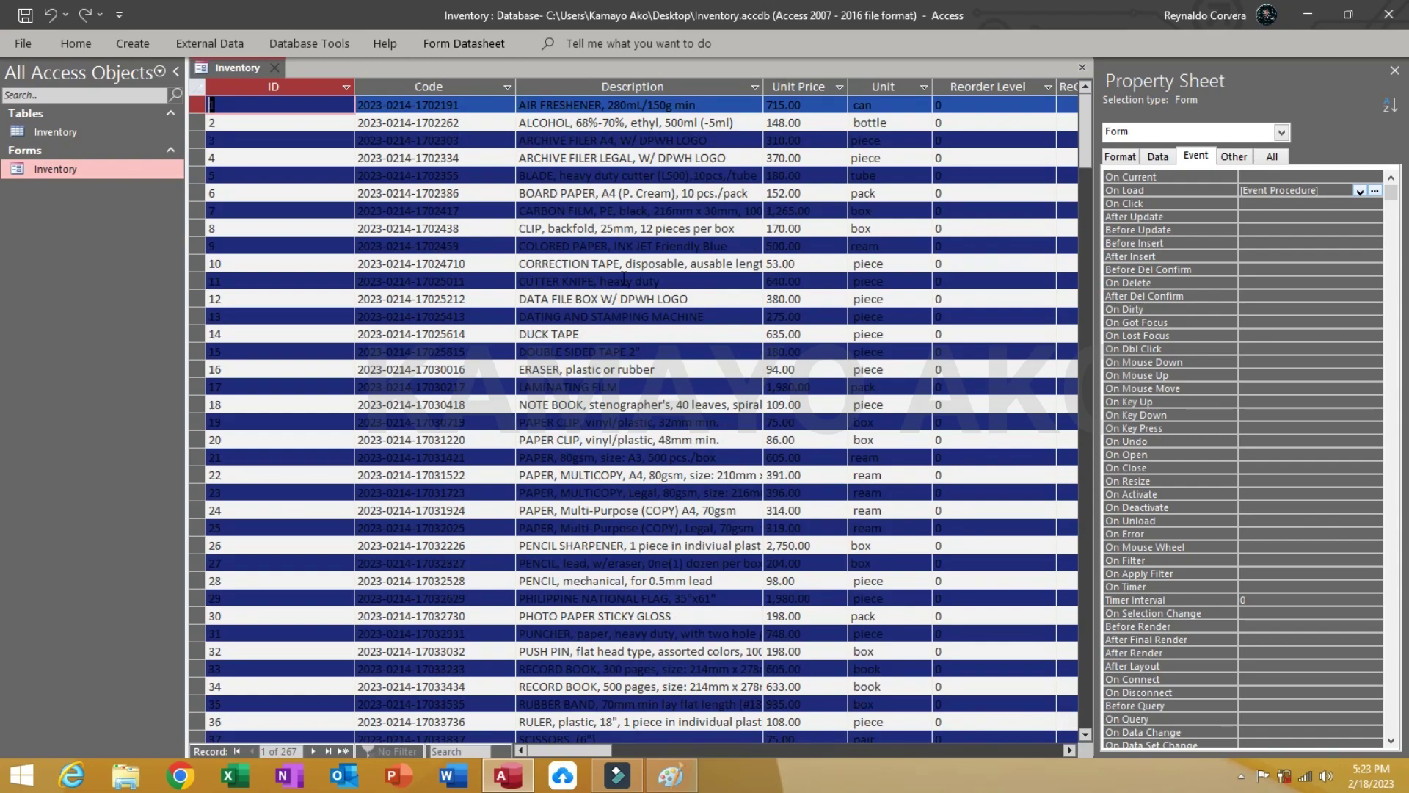
{"action": "scroll", "coordinate": [624, 279], "scroll_direction": "down", "scroll_amount": 3}
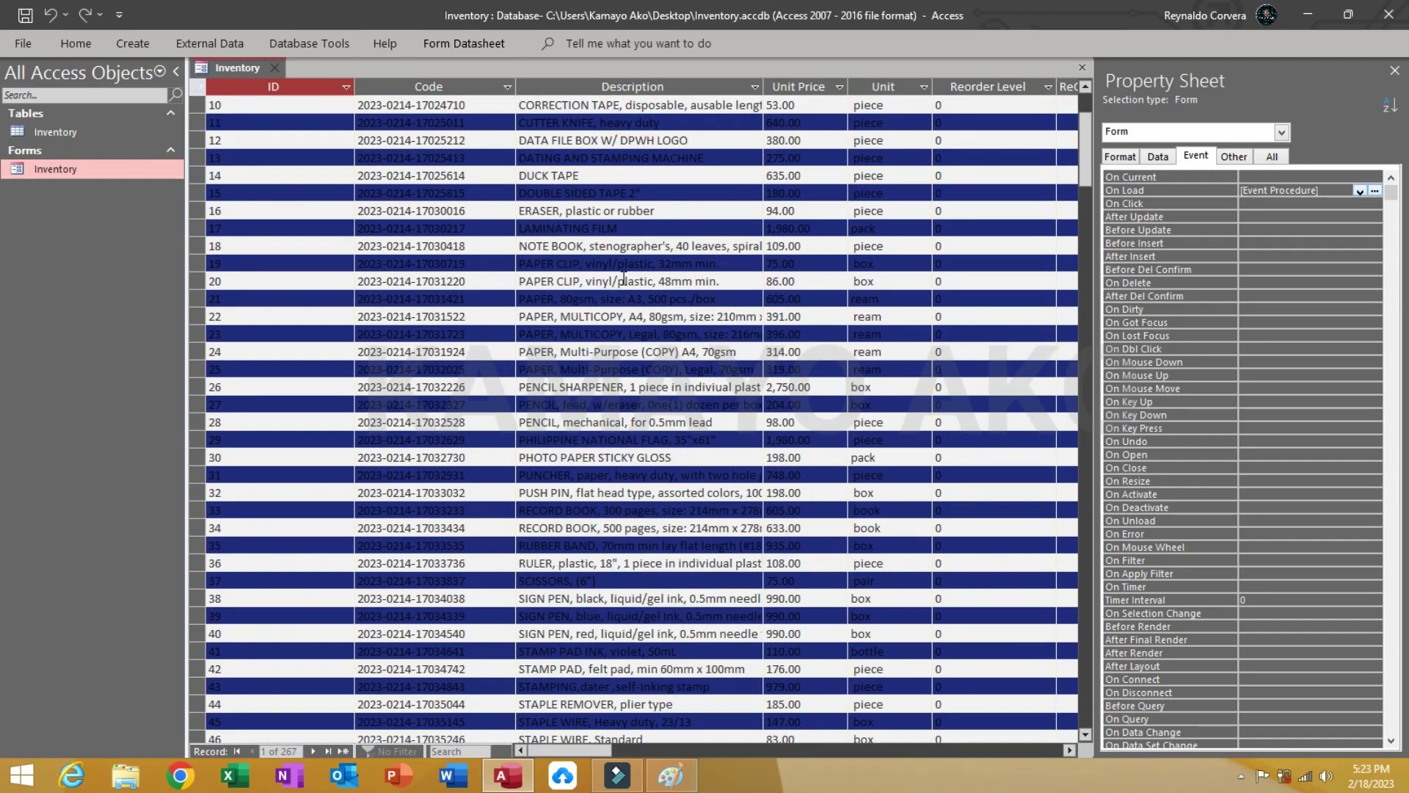
{"action": "scroll", "coordinate": [624, 278], "scroll_direction": "up", "scroll_amount": 3}
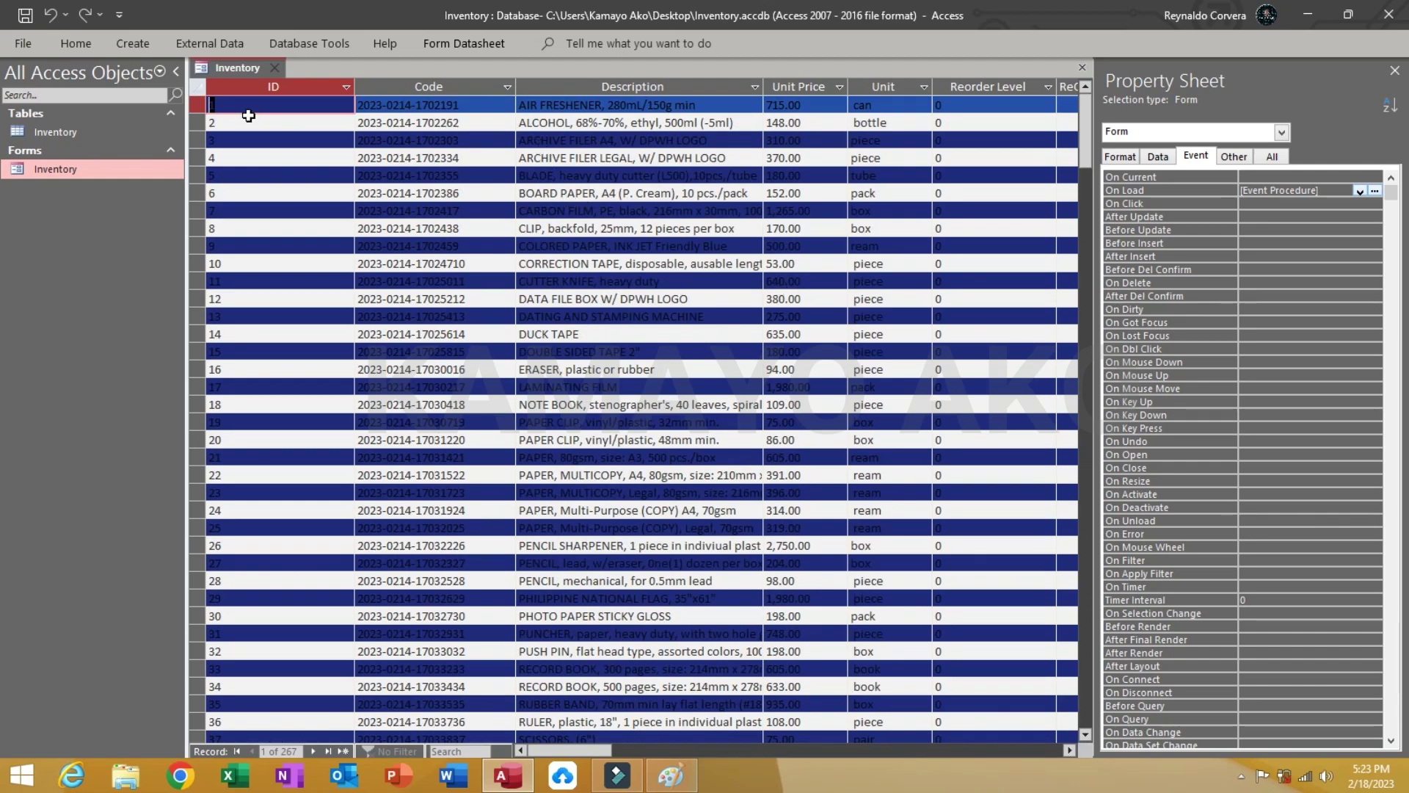
{"action": "right_click", "coordinate": [239, 69]}
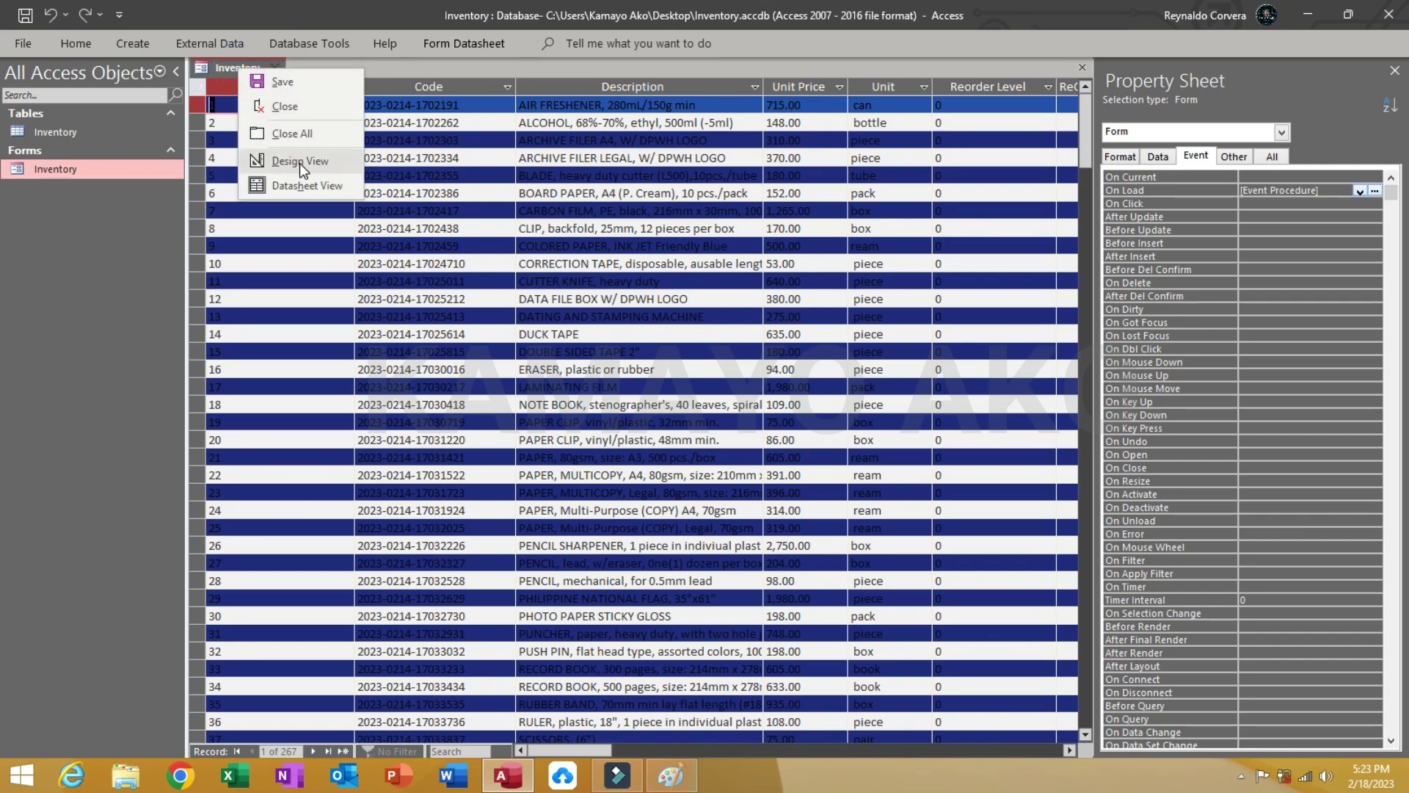
{"action": "left_click", "coordinate": [301, 163]}
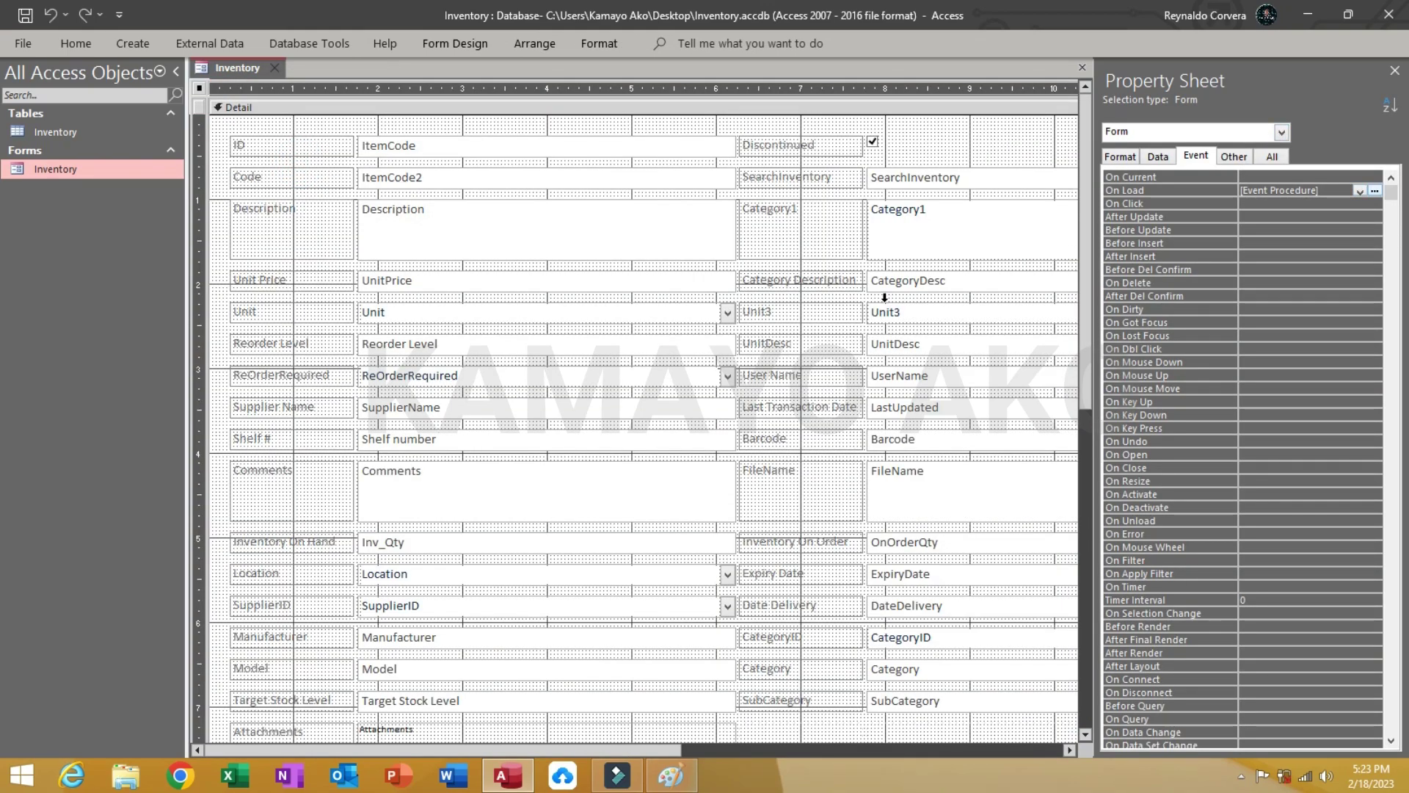
{"action": "mouse_move", "coordinate": [670, 777]}
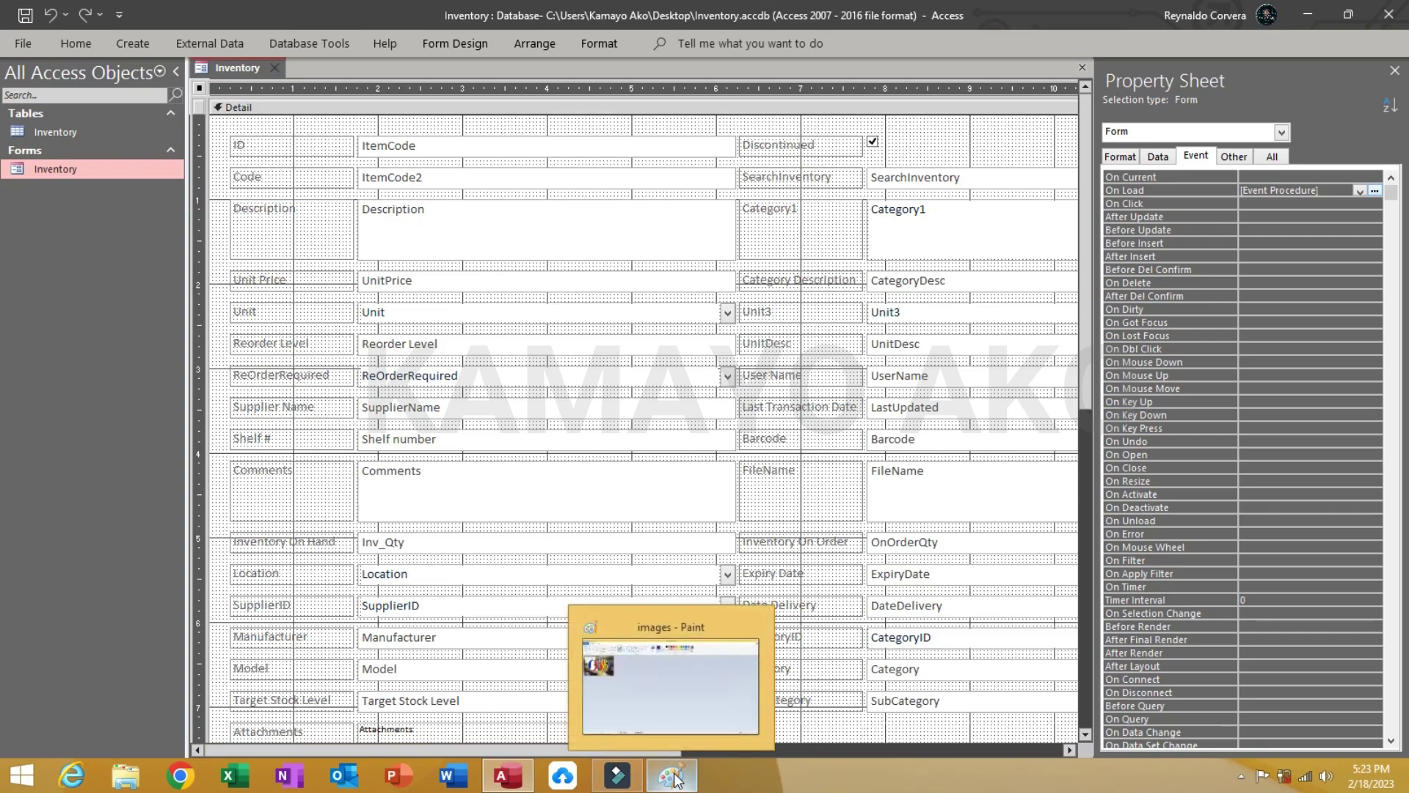
In Paint, cancel Edit Colors, pick the logo's yellow and read Red 240, Green 233, Blue 0
{"action": "left_click", "coordinate": [671, 776]}
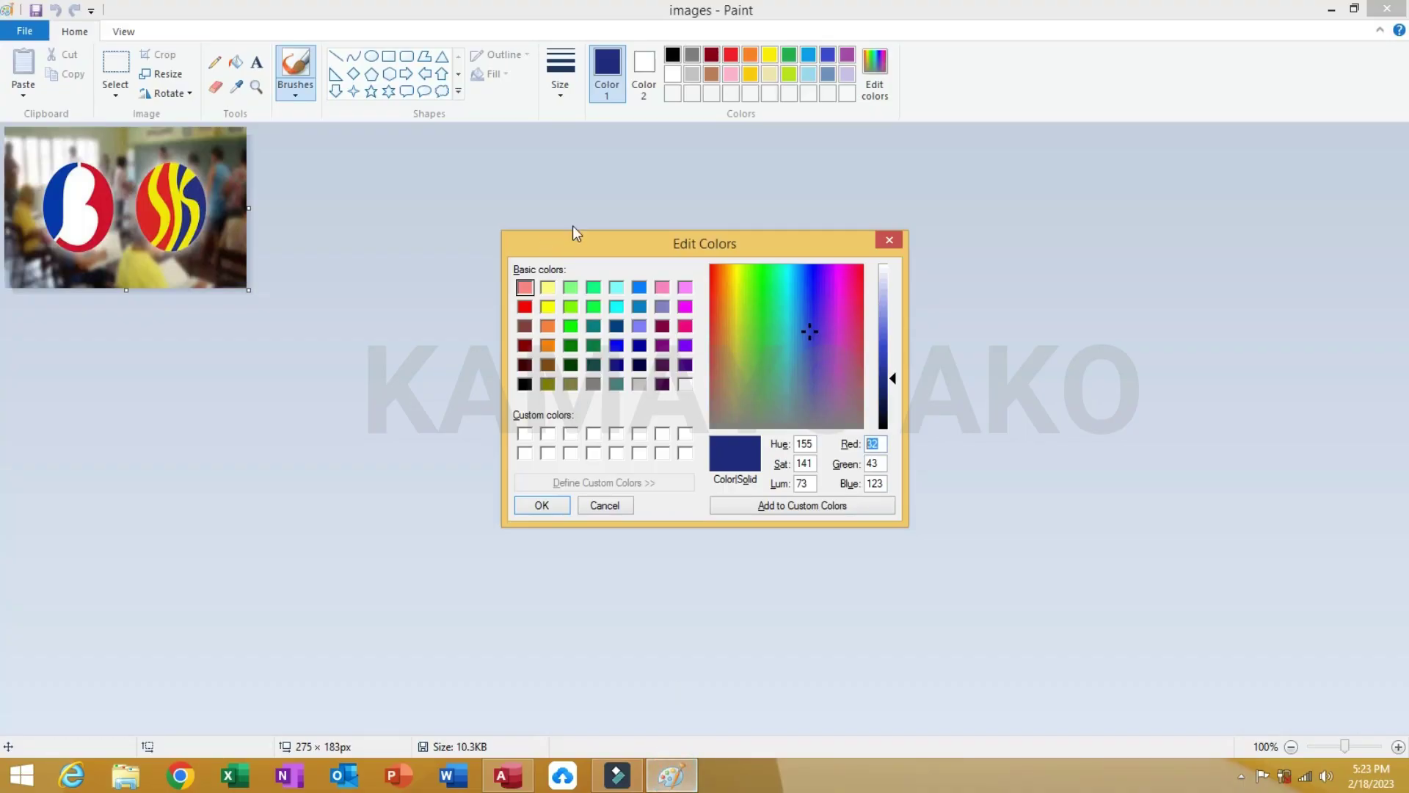
{"action": "left_click", "coordinate": [604, 506]}
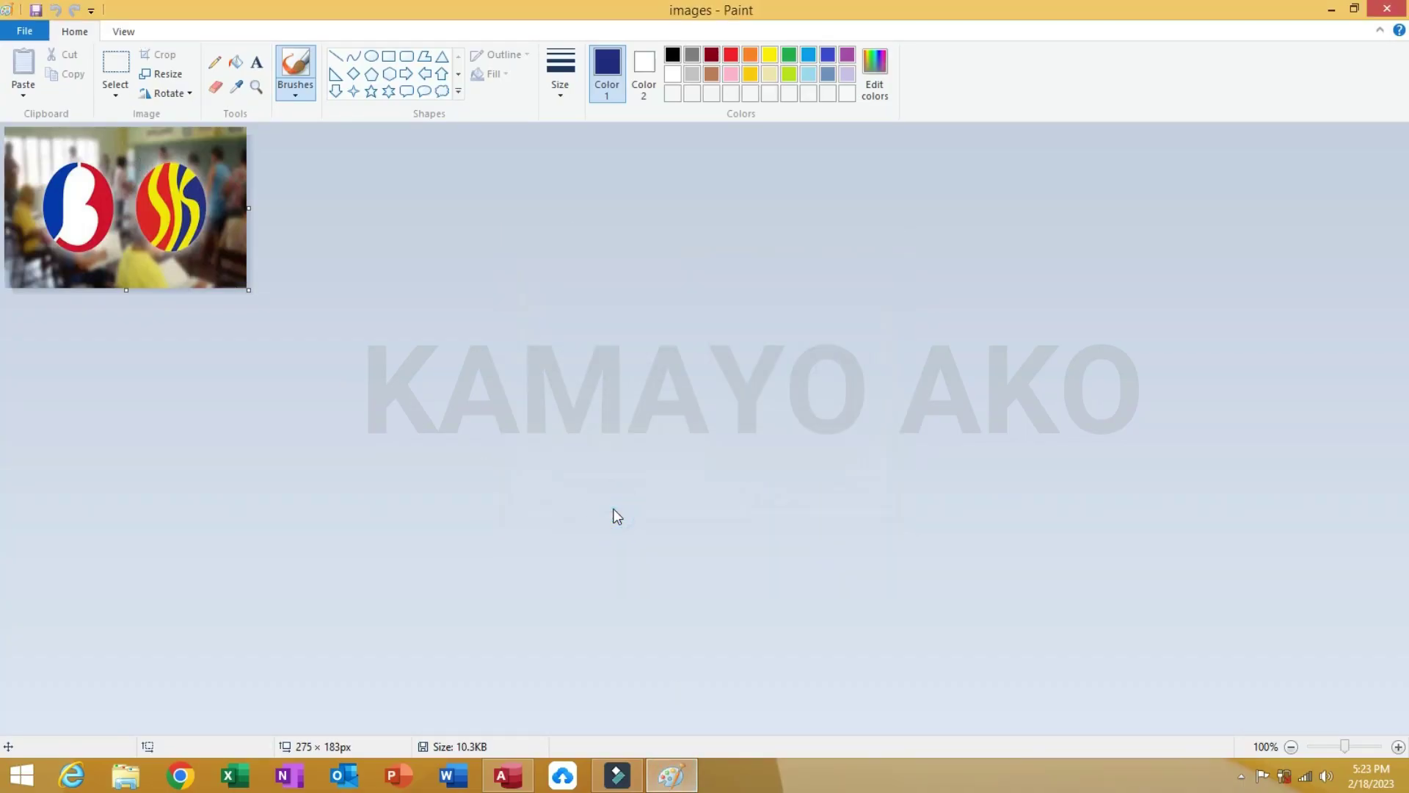
{"action": "left_click", "coordinate": [238, 92]}
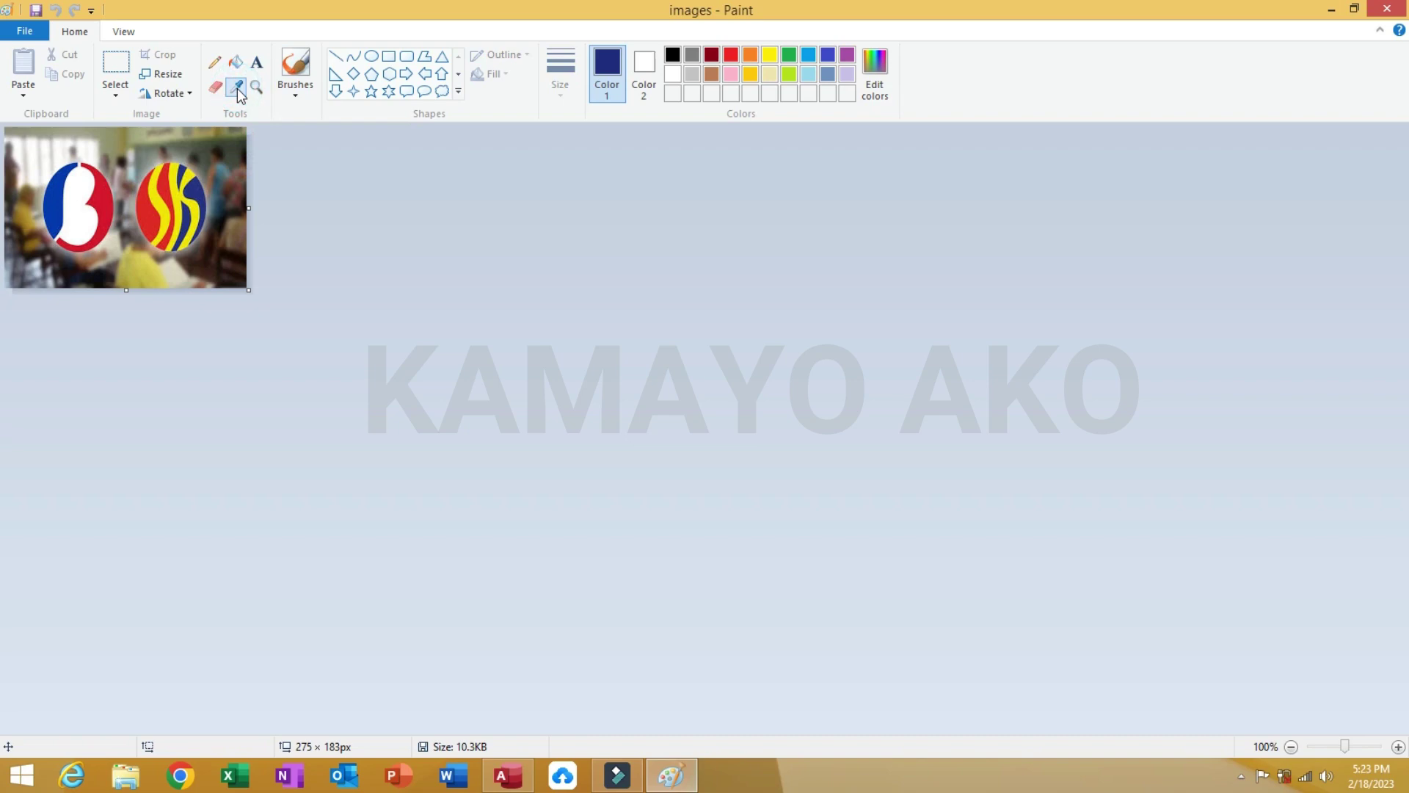
{"action": "left_click", "coordinate": [166, 198]}
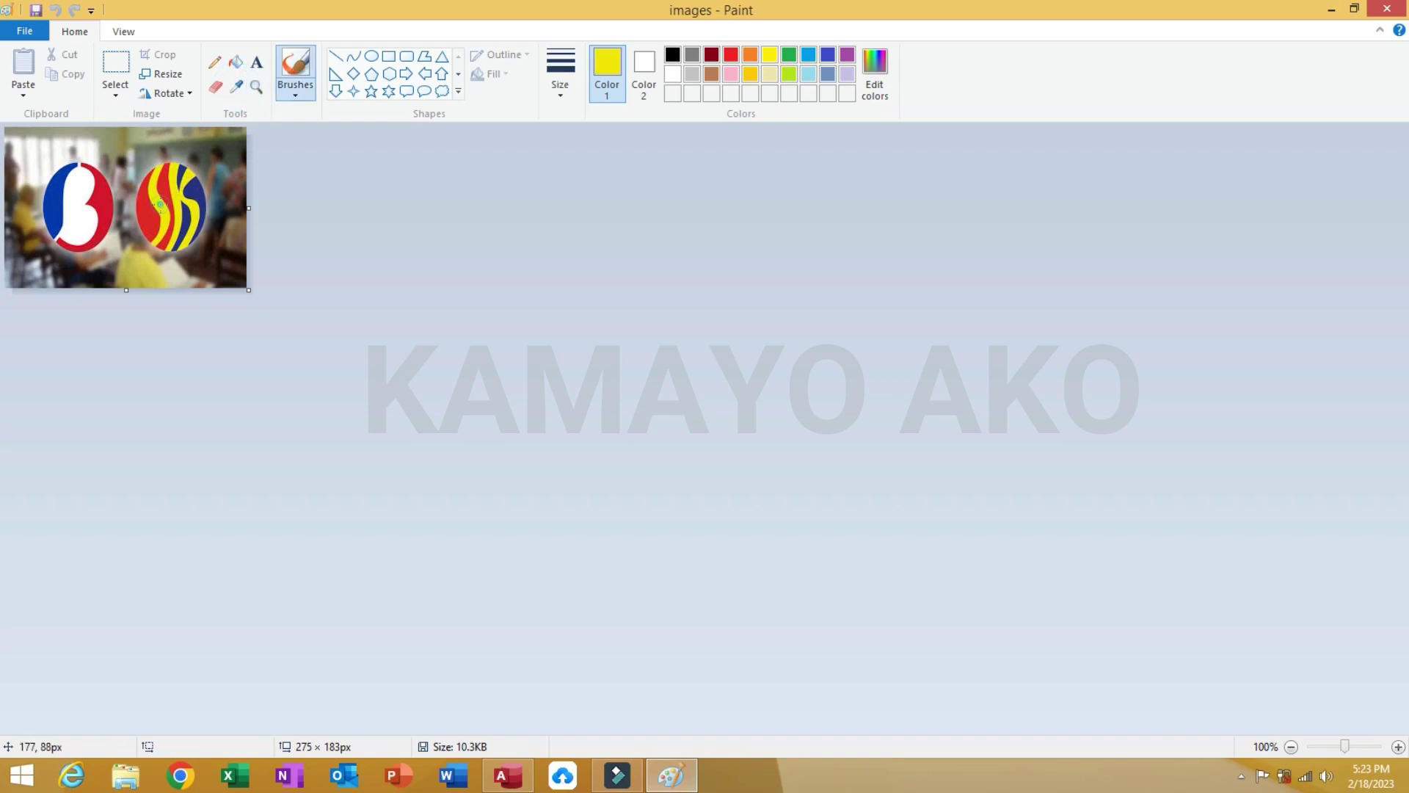
{"action": "left_click", "coordinate": [875, 73]}
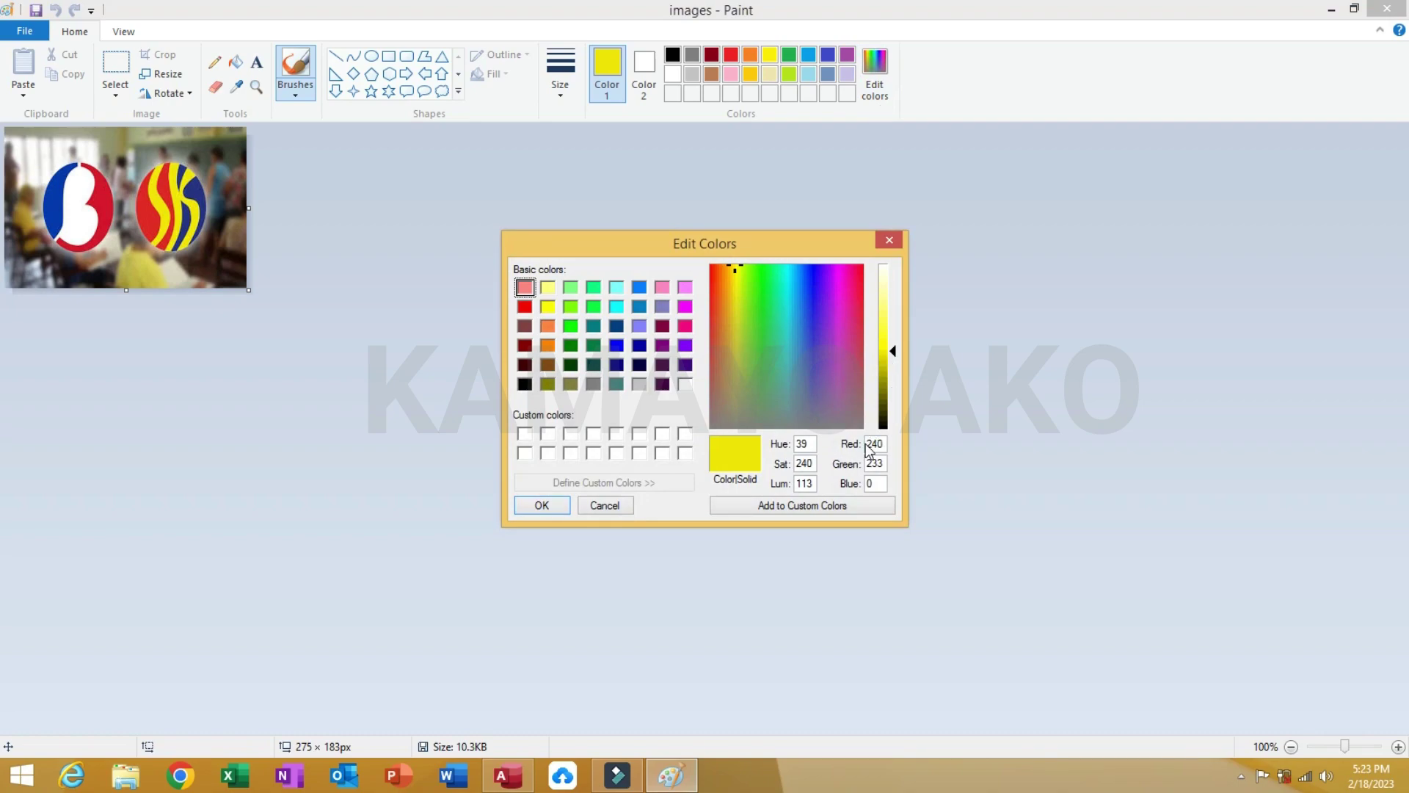
{"action": "double_click", "coordinate": [871, 444]}
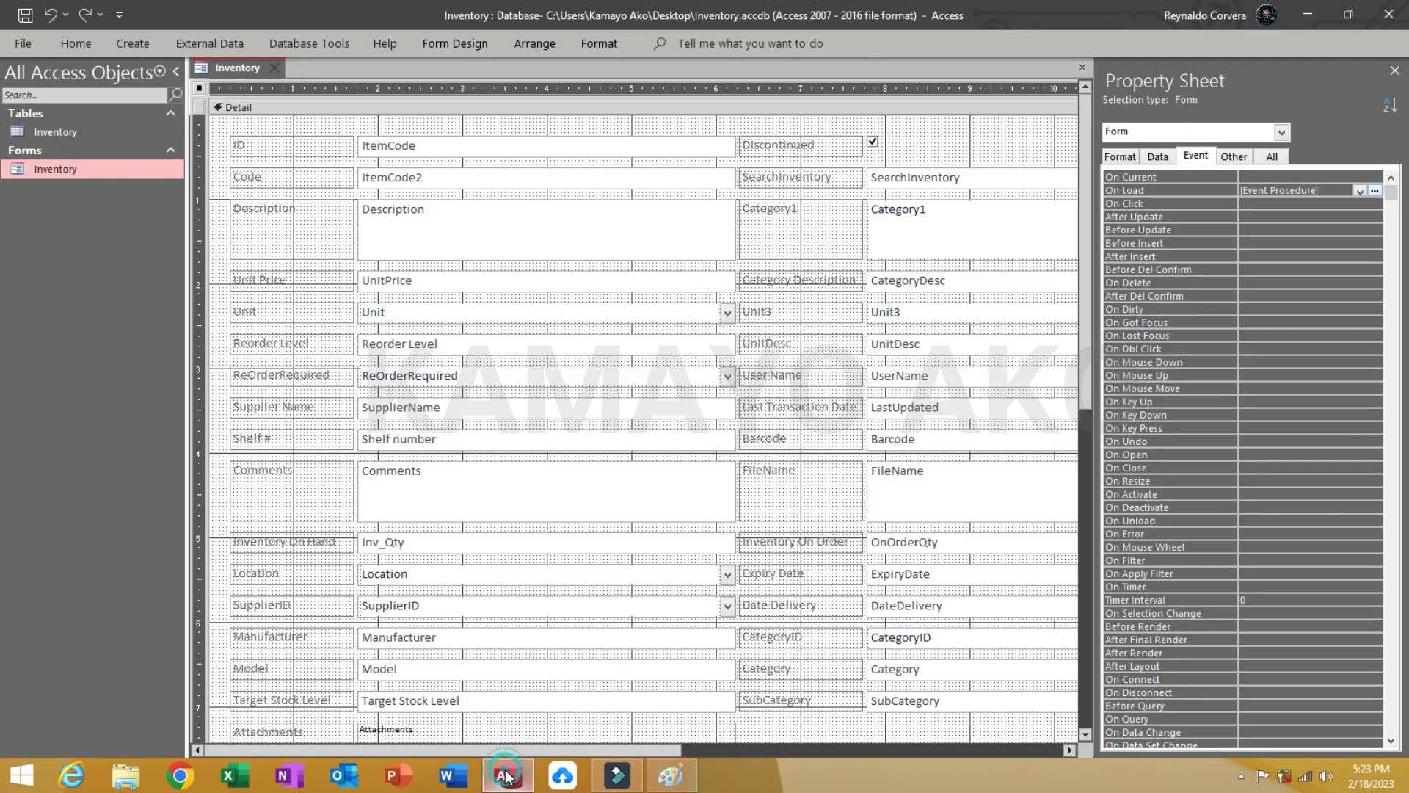
Return to the form design and reopen the Form_Load code from the On Load event
{"action": "left_click", "coordinate": [508, 776]}
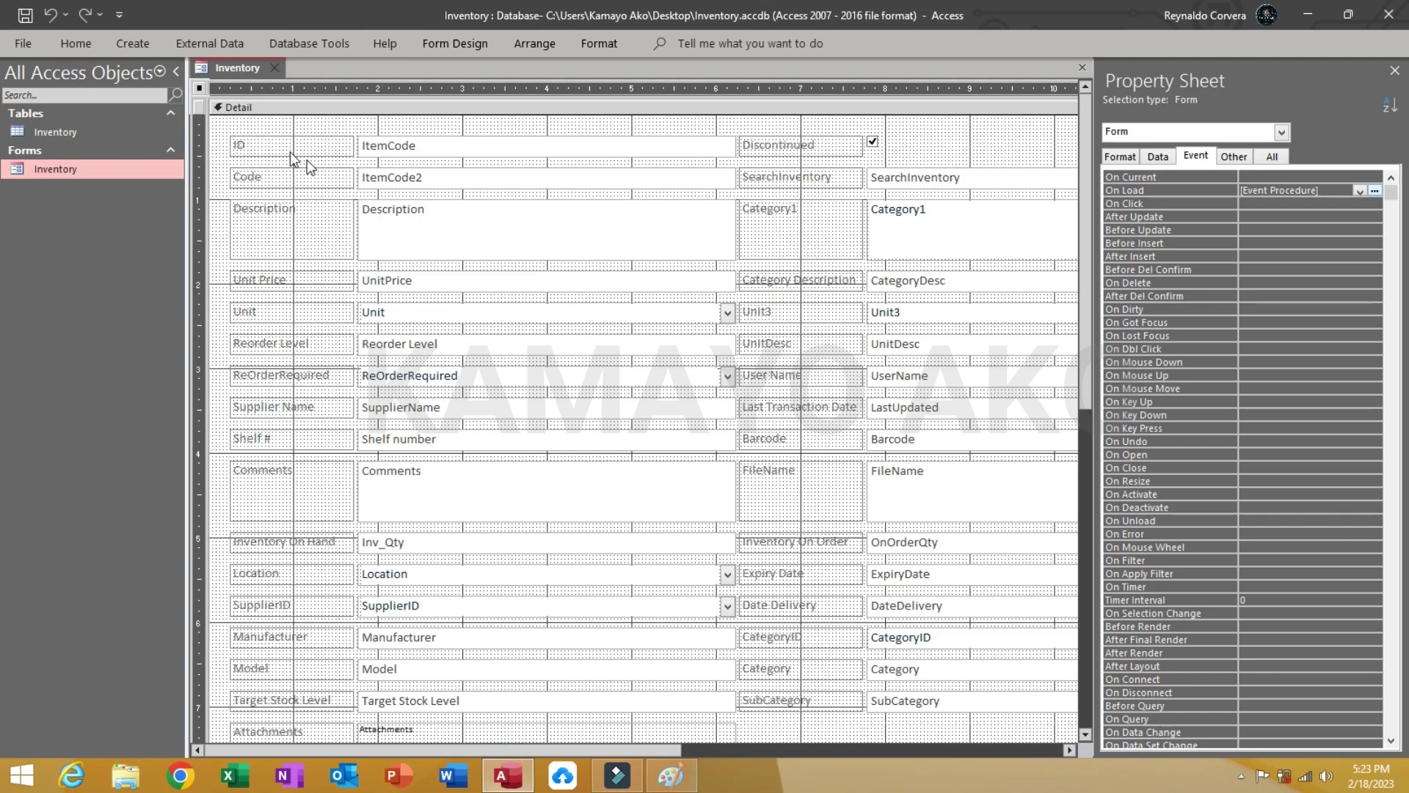
{"action": "left_click", "coordinate": [1180, 191]}
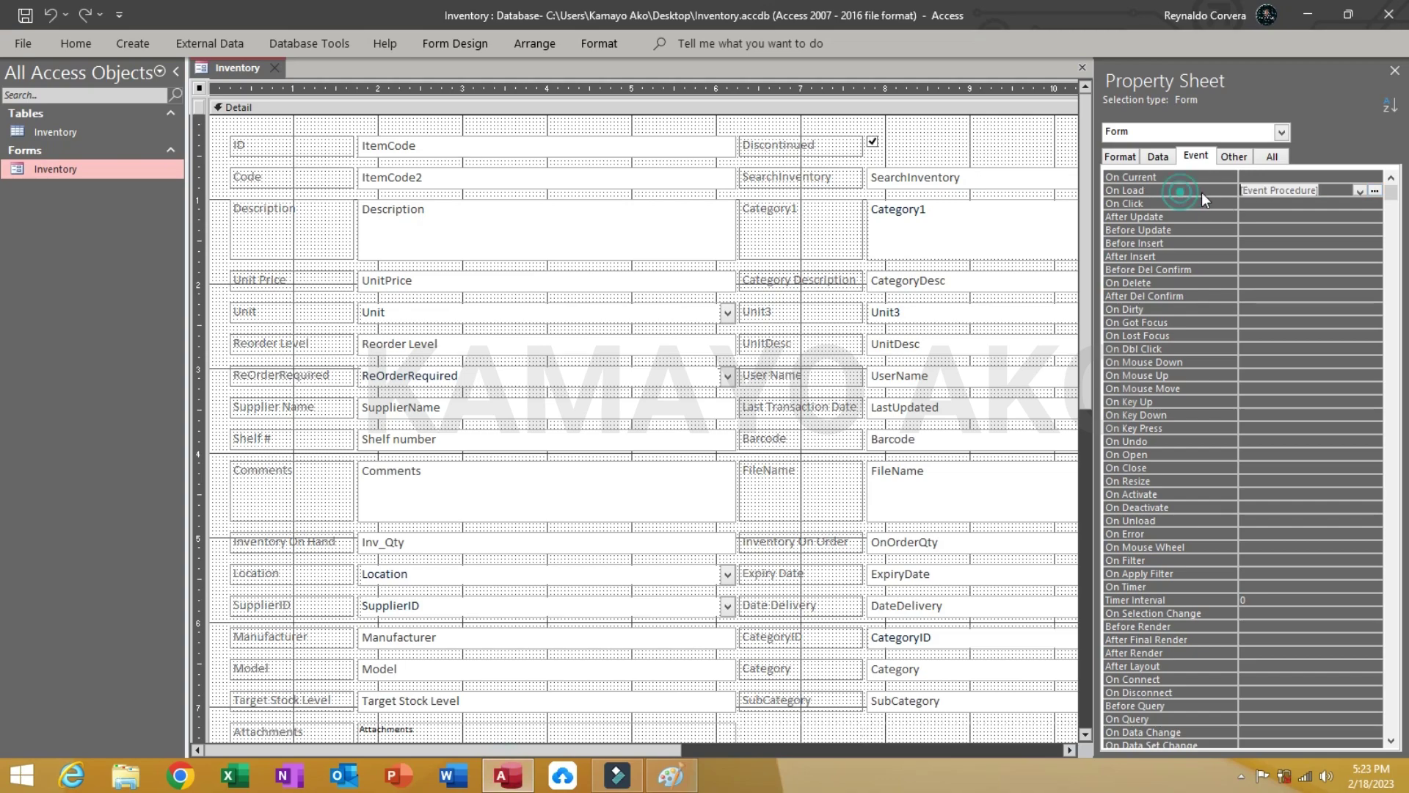
{"action": "left_click", "coordinate": [1373, 191]}
Add Form.DatasheetAlternateBackColor=RGB(240,233,0) below the colour line and save the code
{"action": "left_click", "coordinate": [267, 163]}
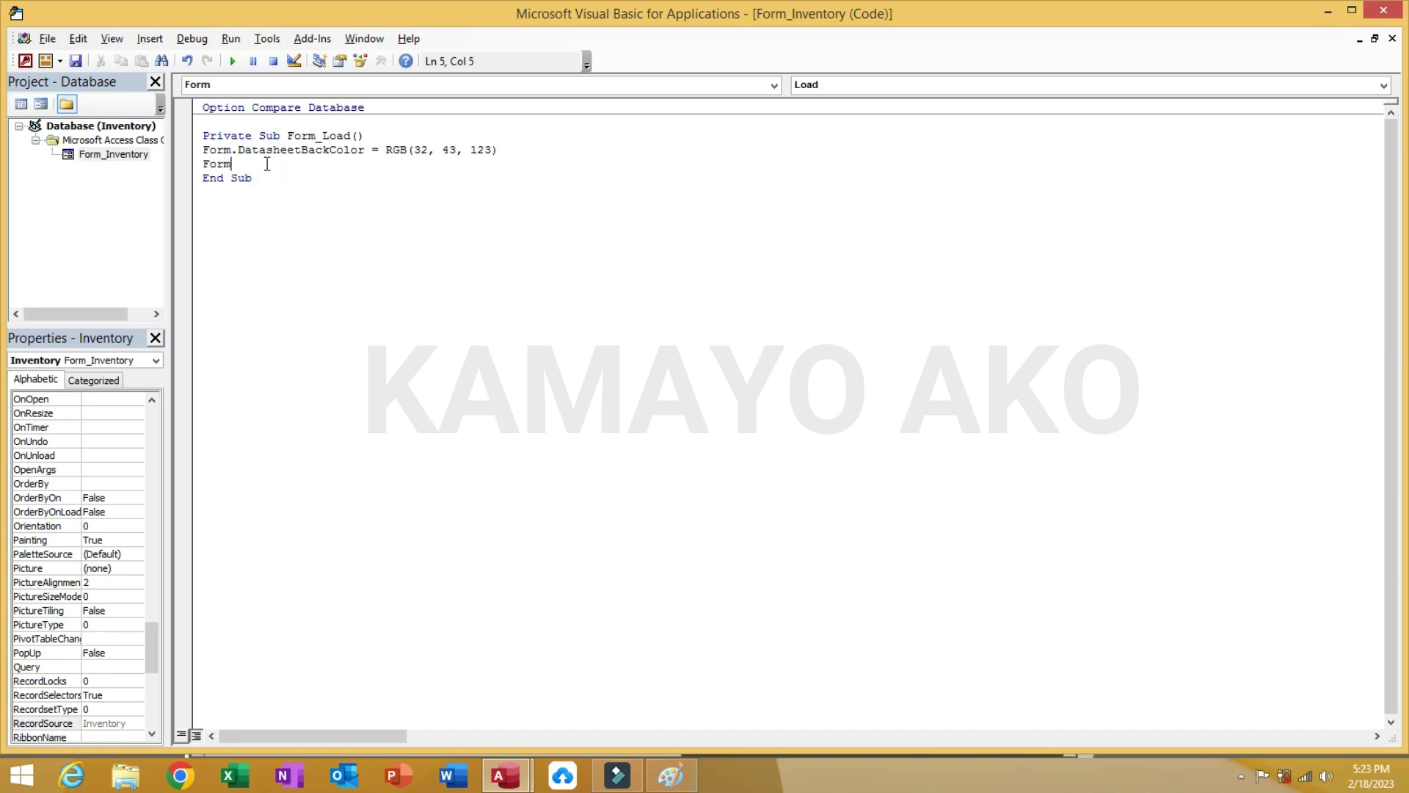
{"action": "type", "text": ".data"}
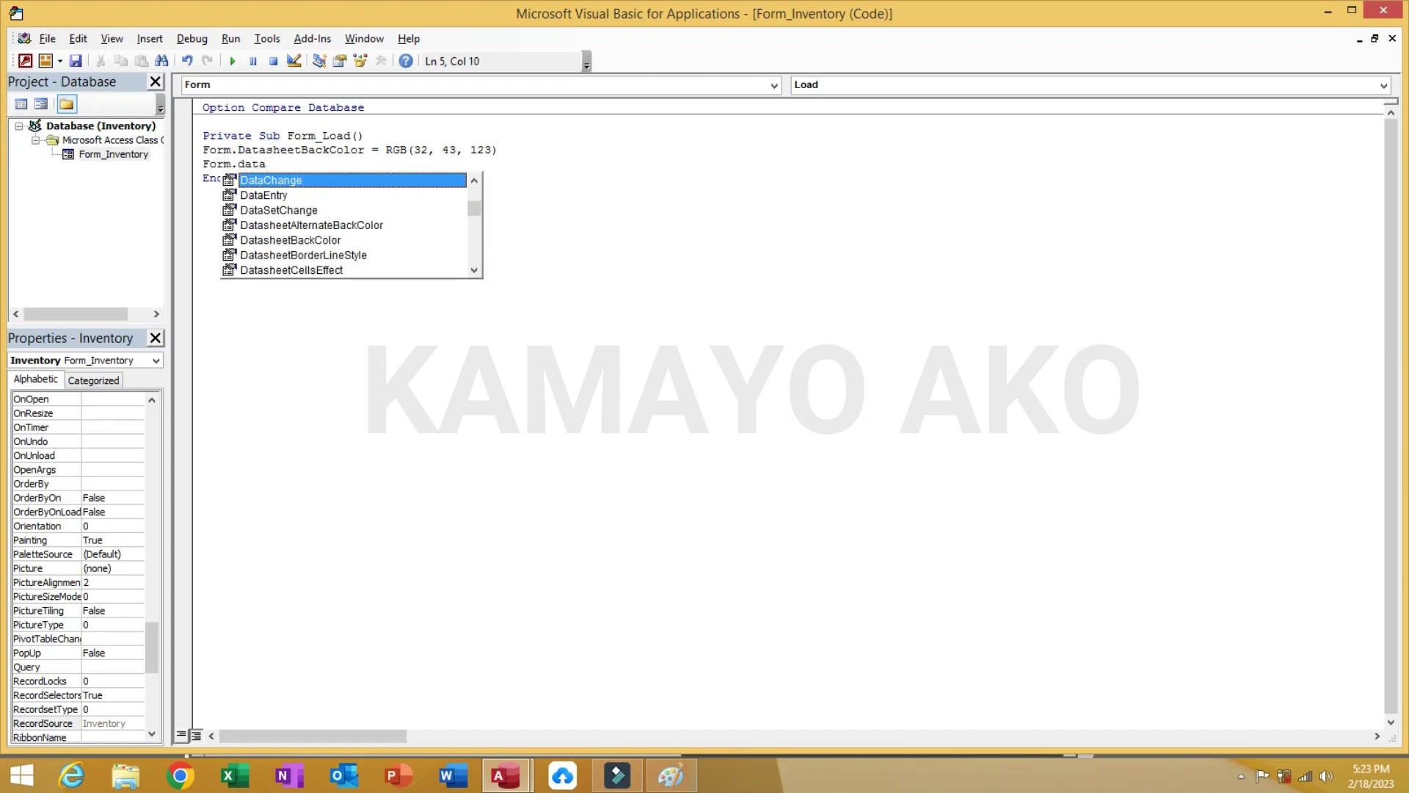
{"action": "key", "text": "Down"}
{"action": "key", "text": "Down"}
{"action": "key", "text": "Down"}
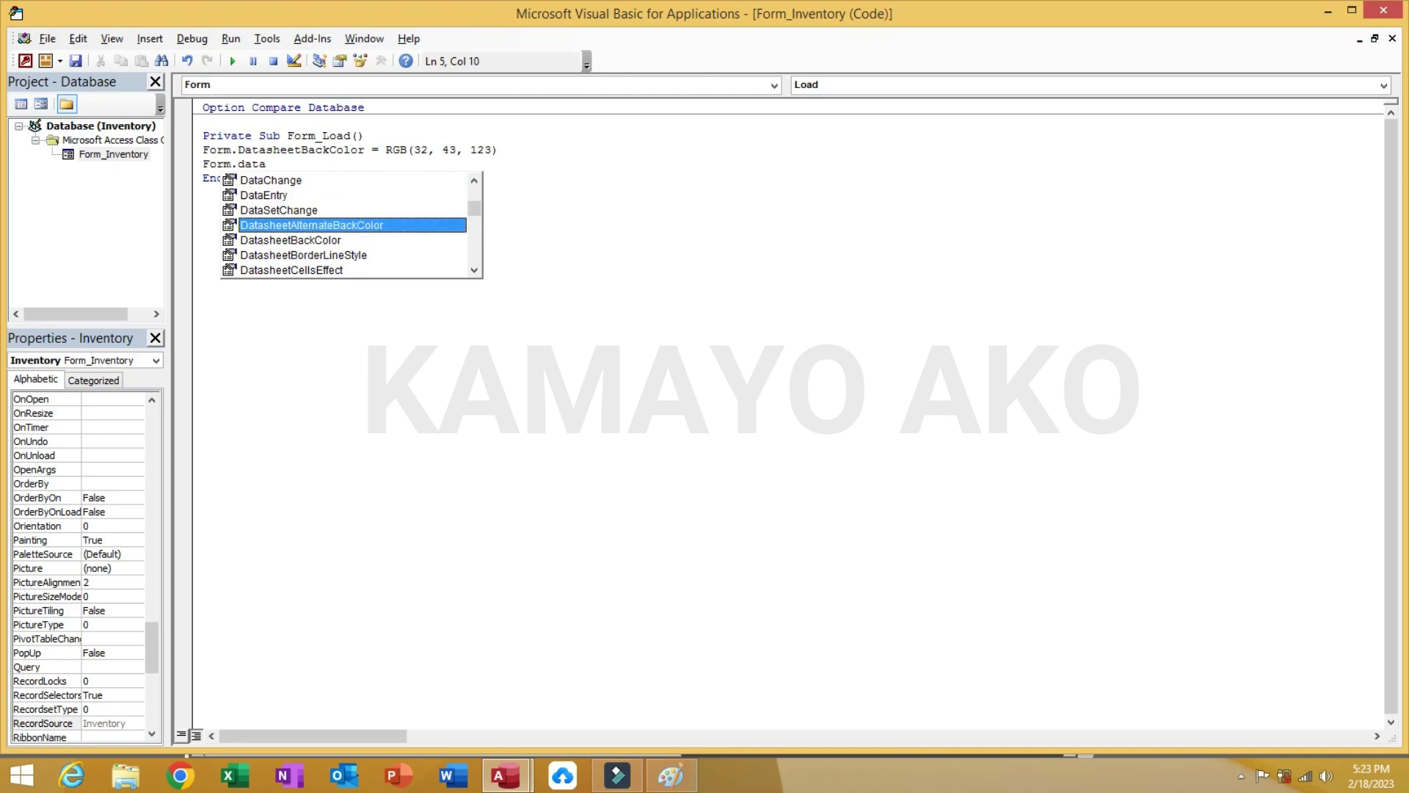
{"action": "key", "text": "Tab"}
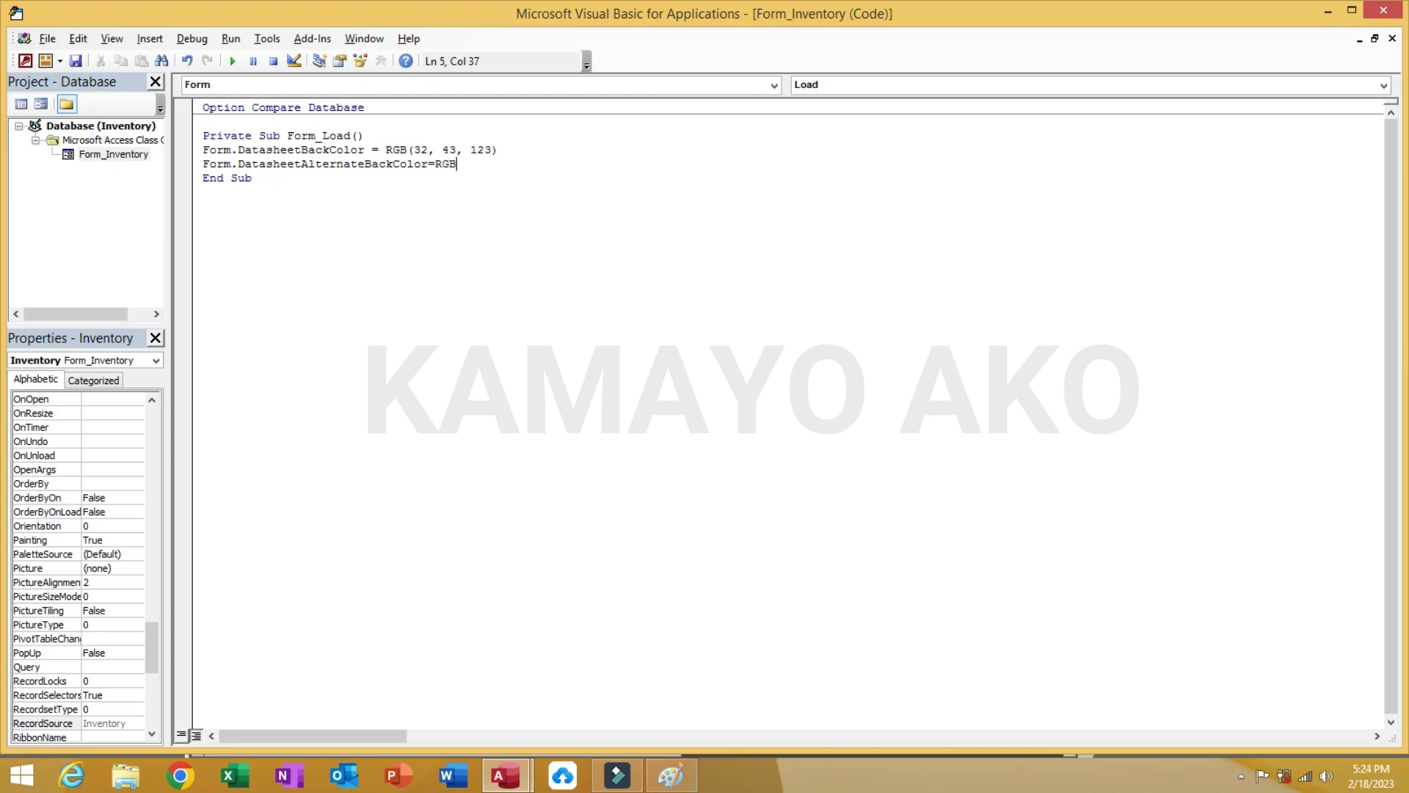
{"action": "type", "text": "("}
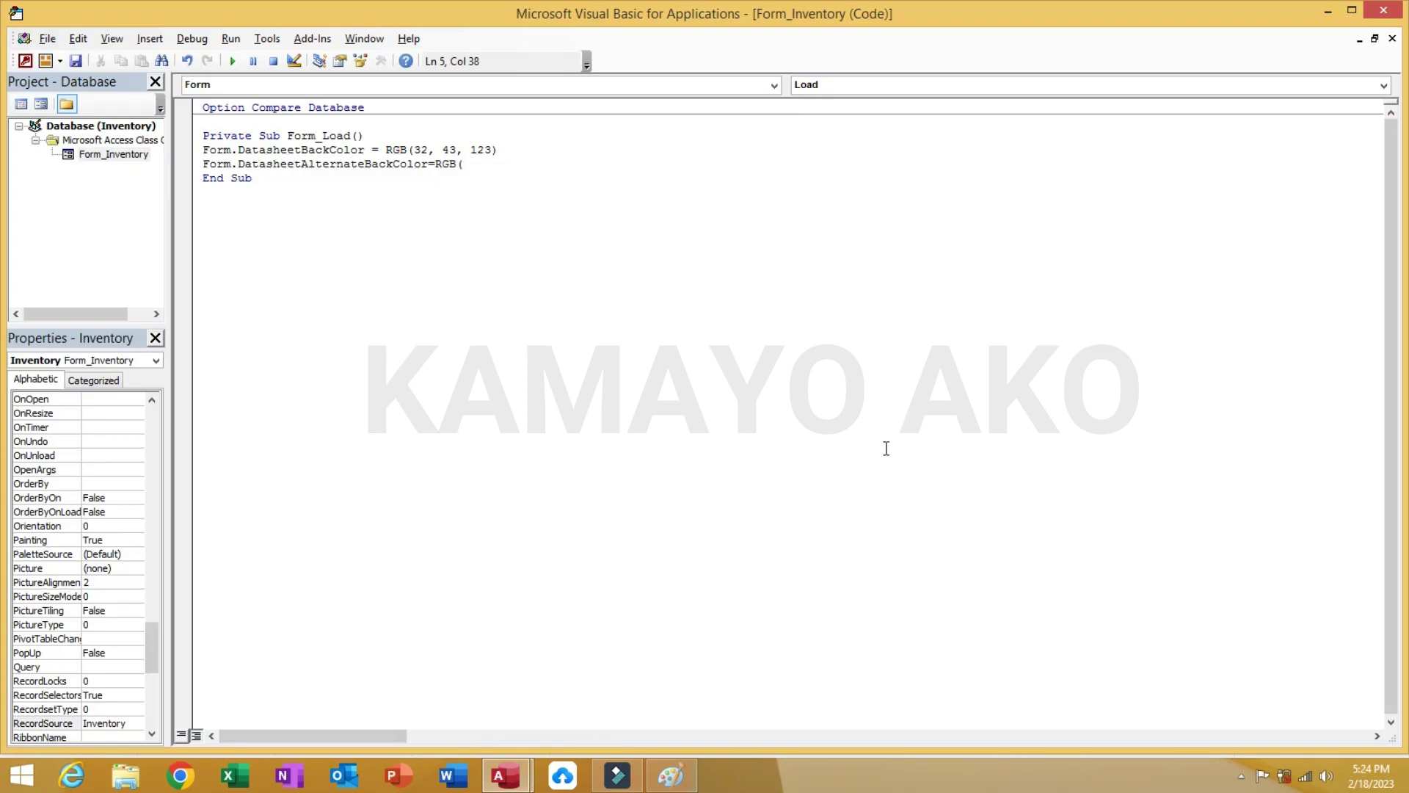
{"action": "type", "text": "40"}
{"action": "type", "text": ",233"}
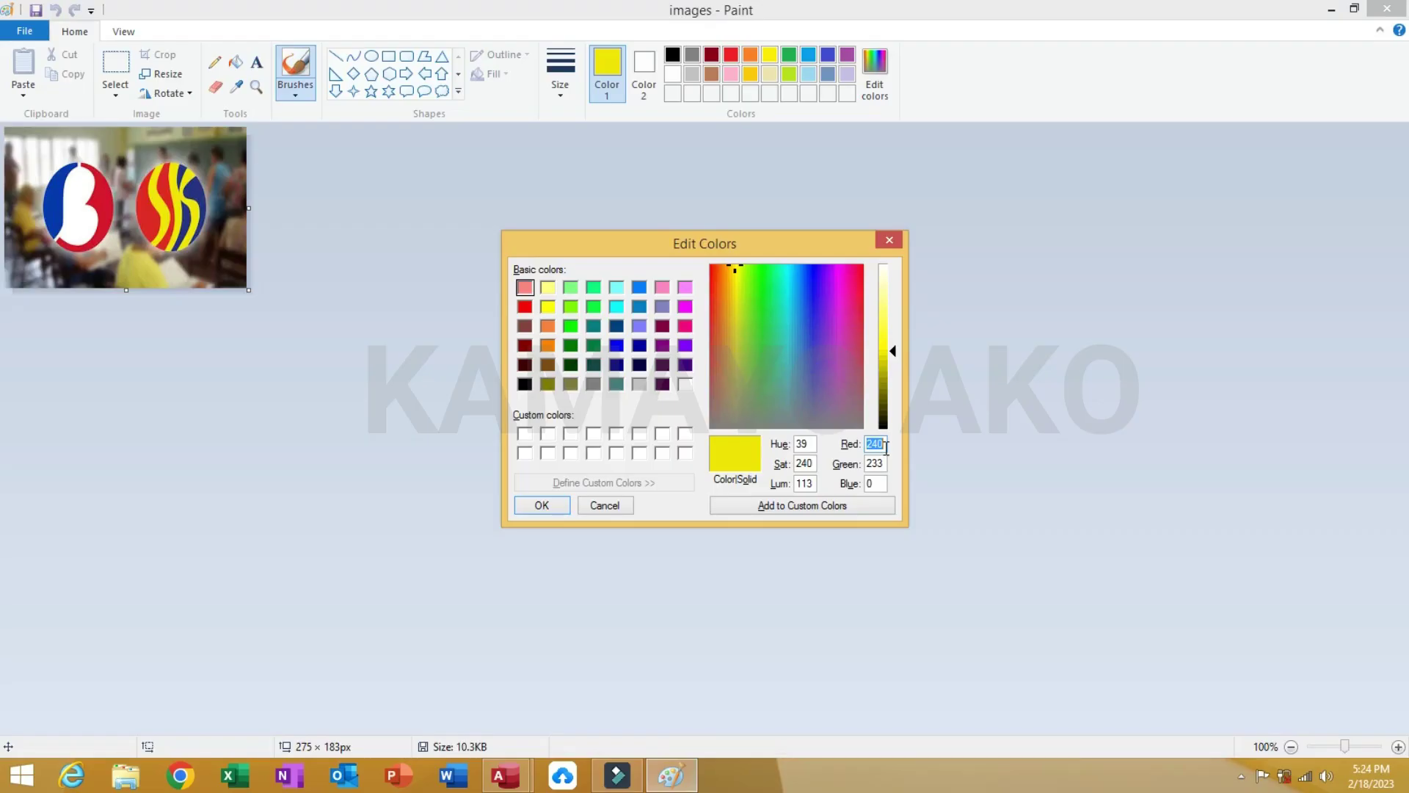
{"action": "type", "text": ",0"}
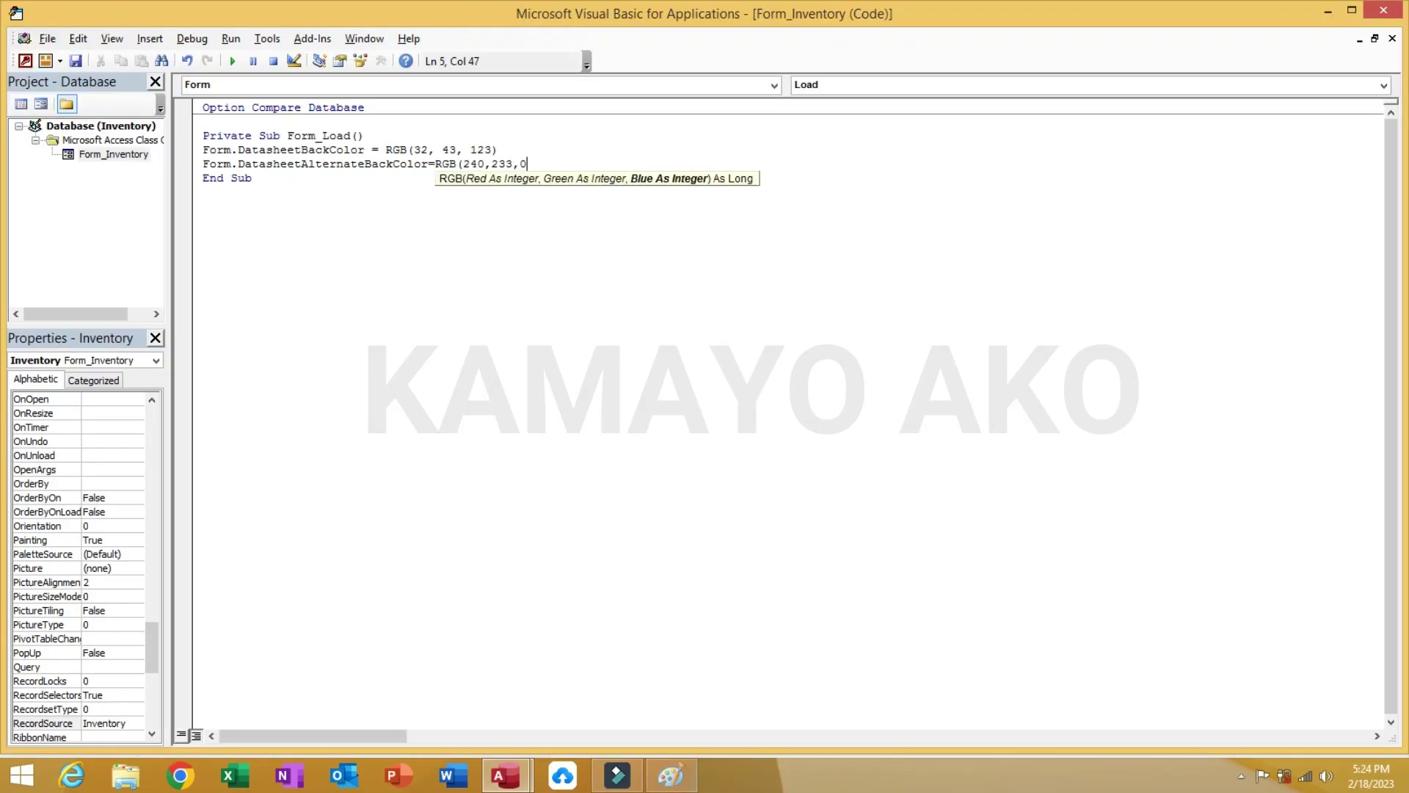
{"action": "type", "text": ")"}
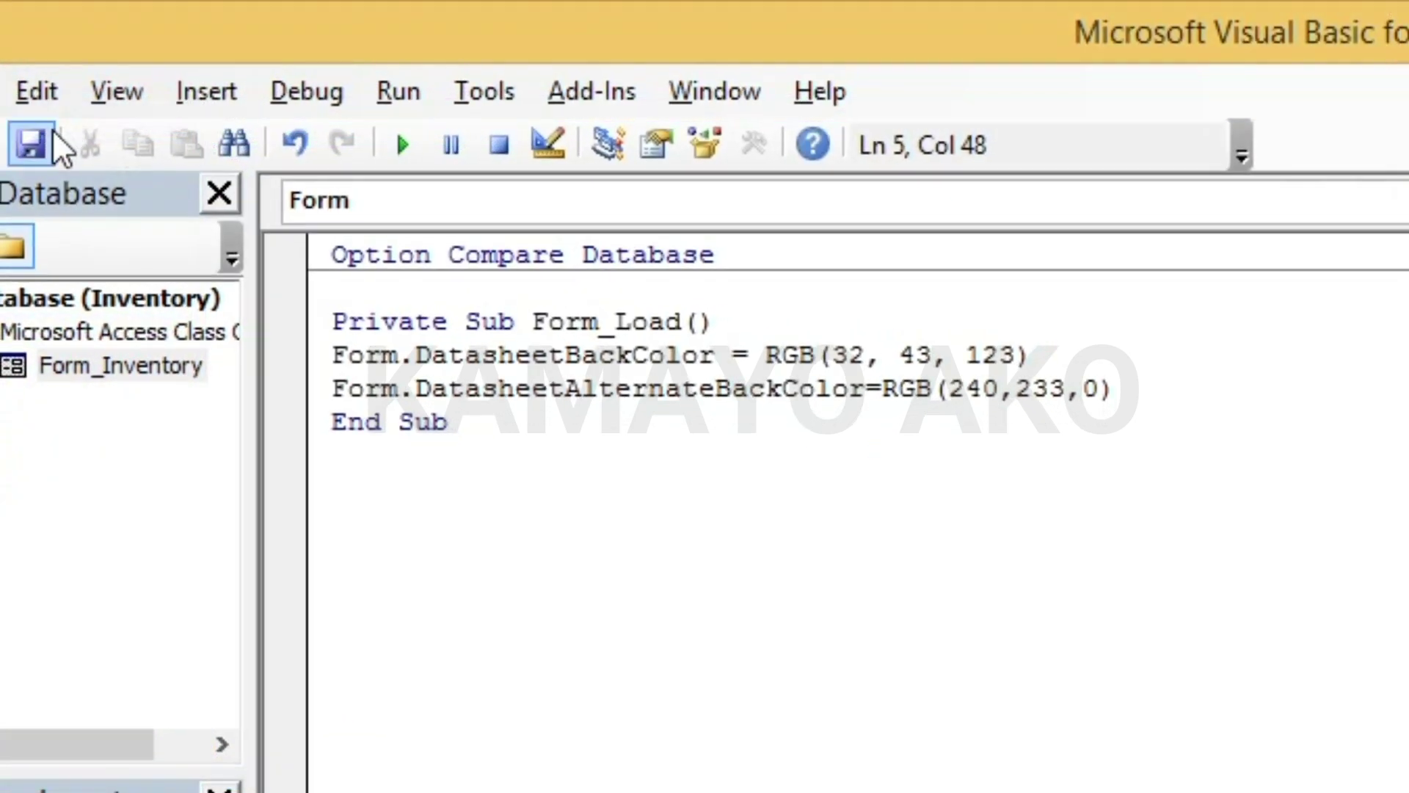
{"action": "left_click", "coordinate": [33, 141]}
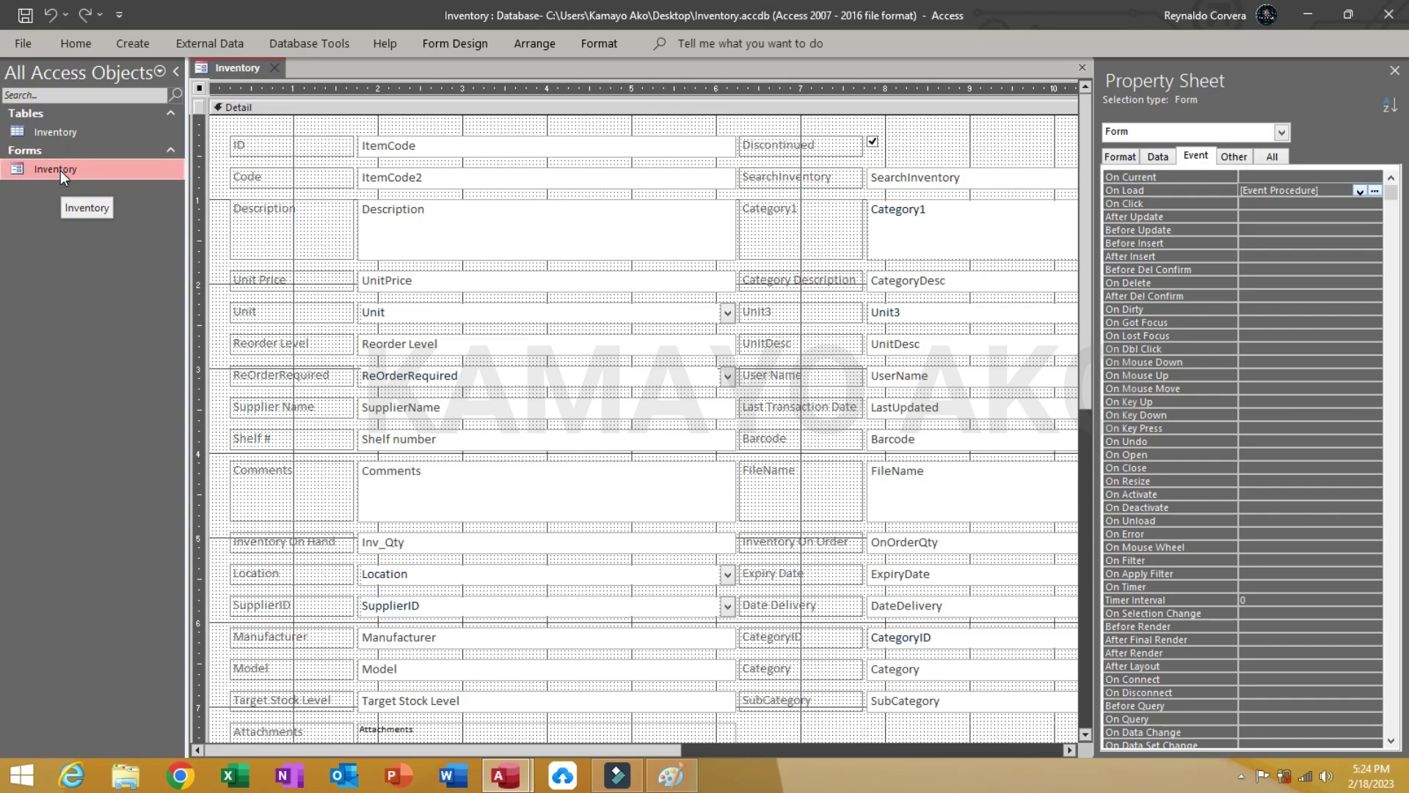
Open the Inventory form and scroll through its alternating dark blue and yellow rows
{"action": "double_click", "coordinate": [61, 170]}
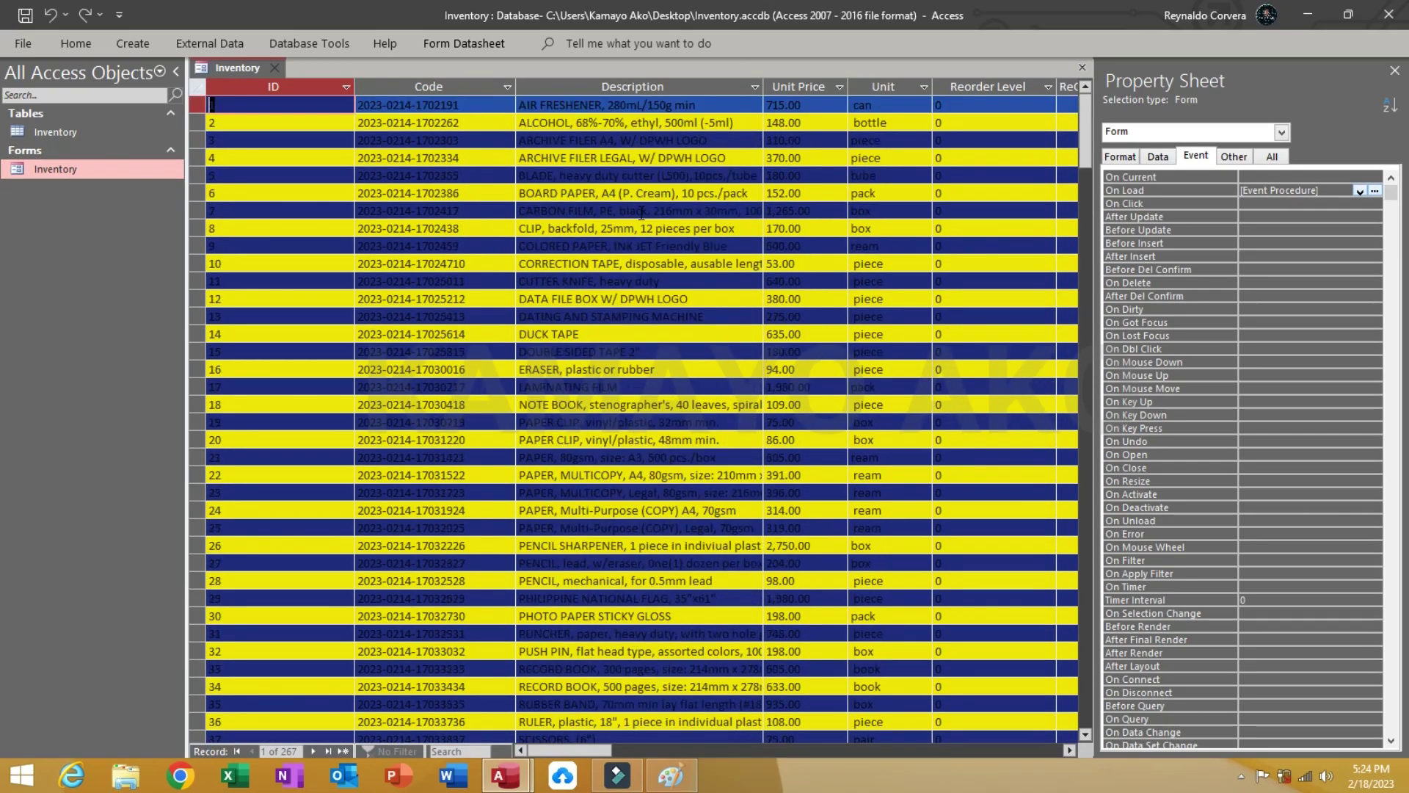
{"action": "scroll", "coordinate": [641, 213], "scroll_direction": "down", "scroll_amount": 1}
{"action": "scroll", "coordinate": [642, 213], "scroll_direction": "up", "scroll_amount": 1}
In Paint, sample the photo's olive-yellow and read its values: Red 206, Green 197, Blue 80
{"action": "left_click", "coordinate": [686, 778]}
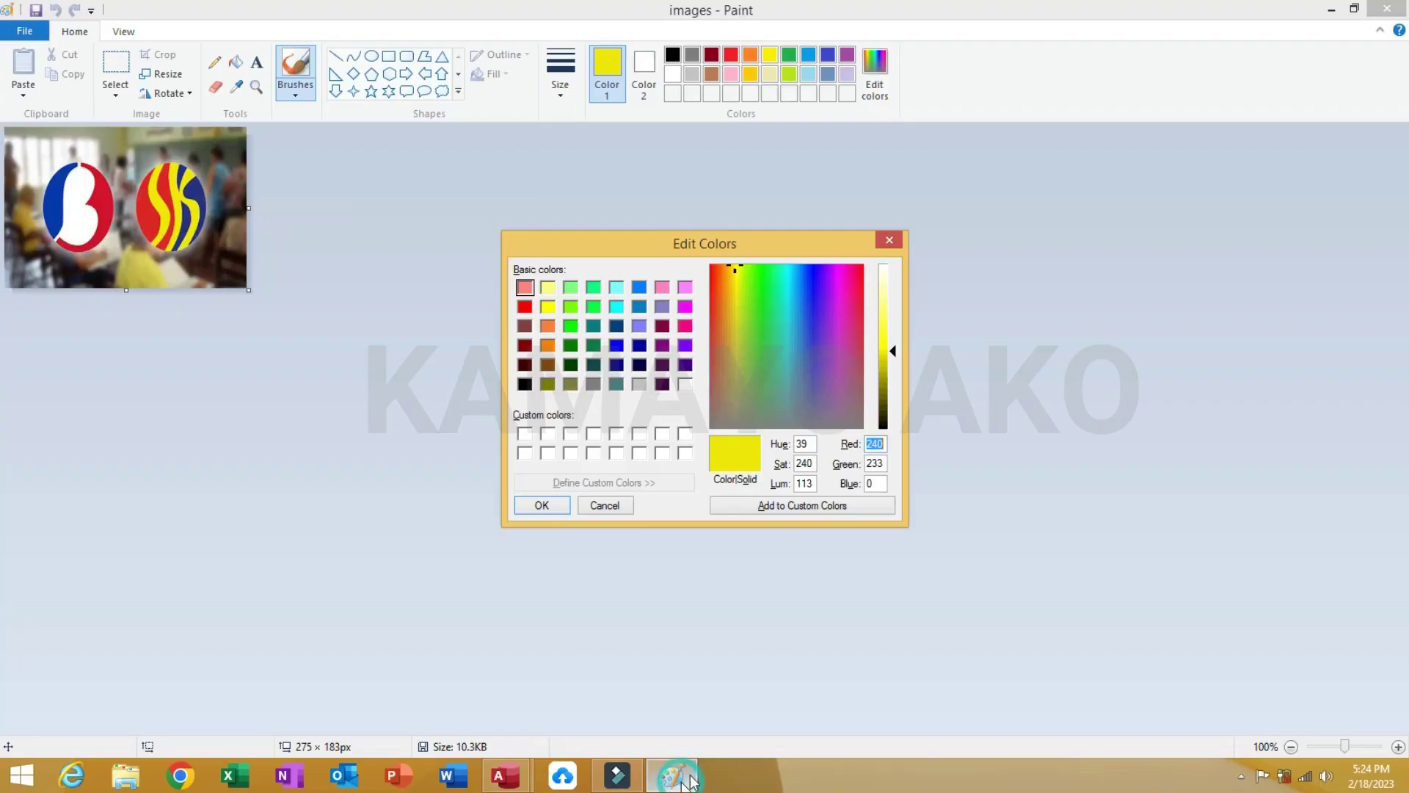
{"action": "left_click", "coordinate": [605, 505]}
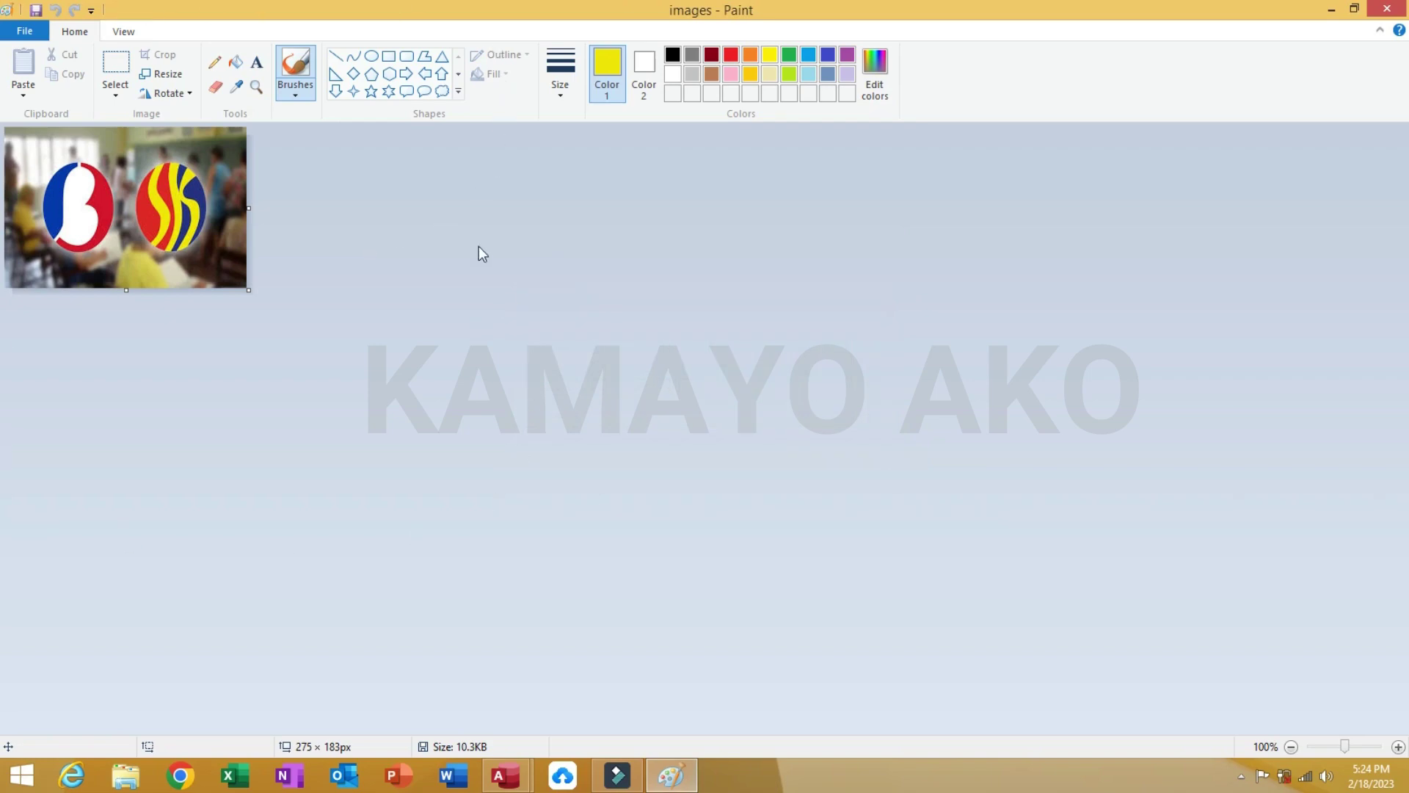
{"action": "left_click", "coordinate": [235, 87]}
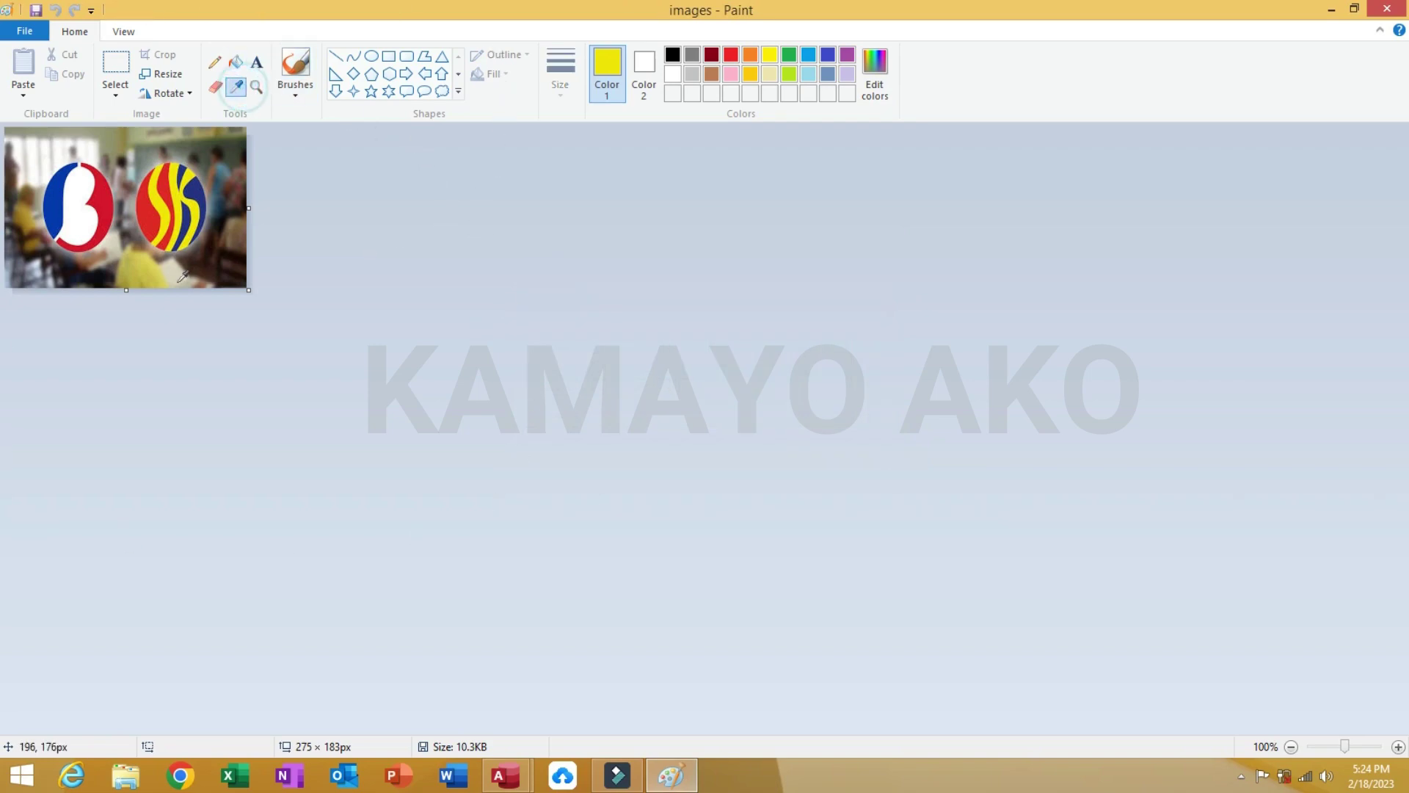
{"action": "left_click", "coordinate": [144, 269]}
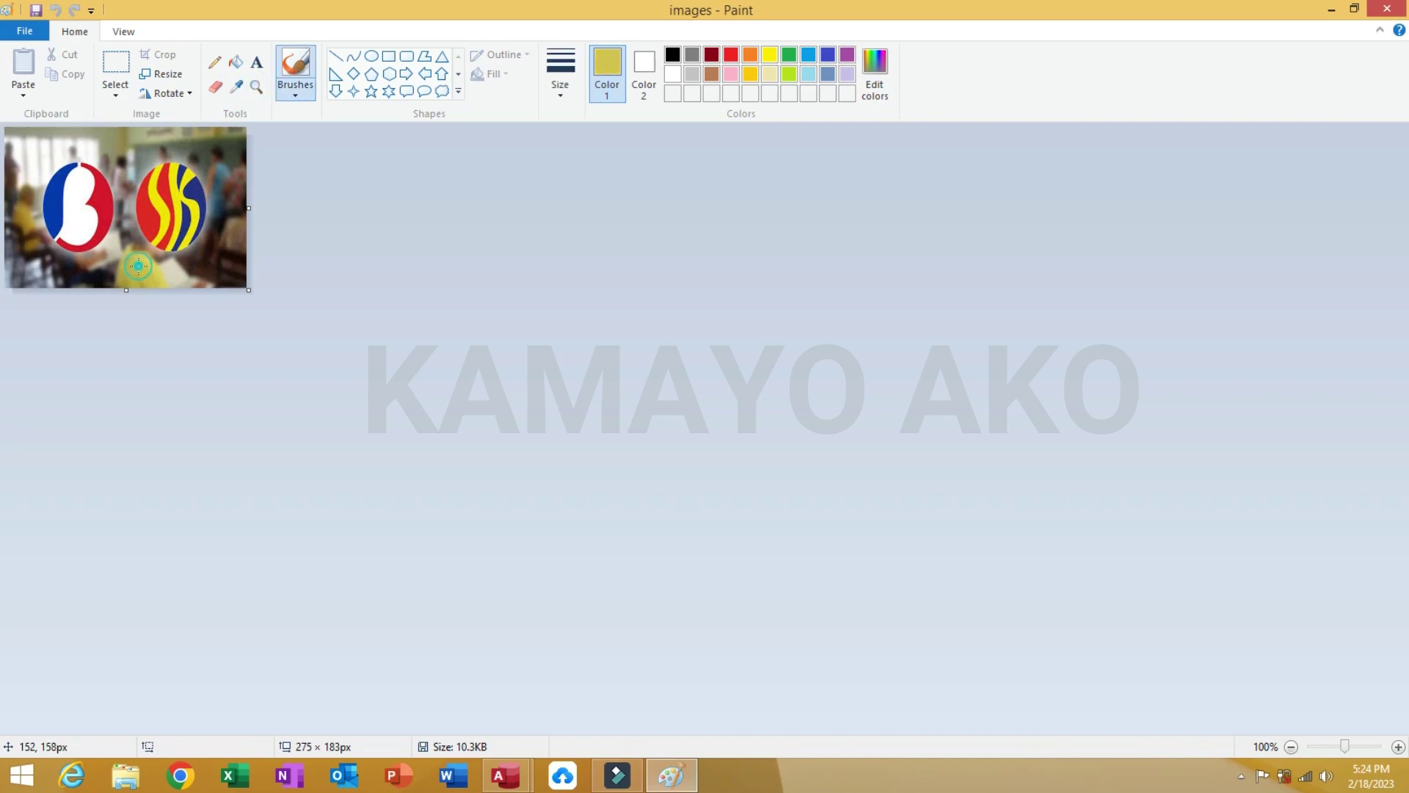
{"action": "left_click", "coordinate": [889, 74]}
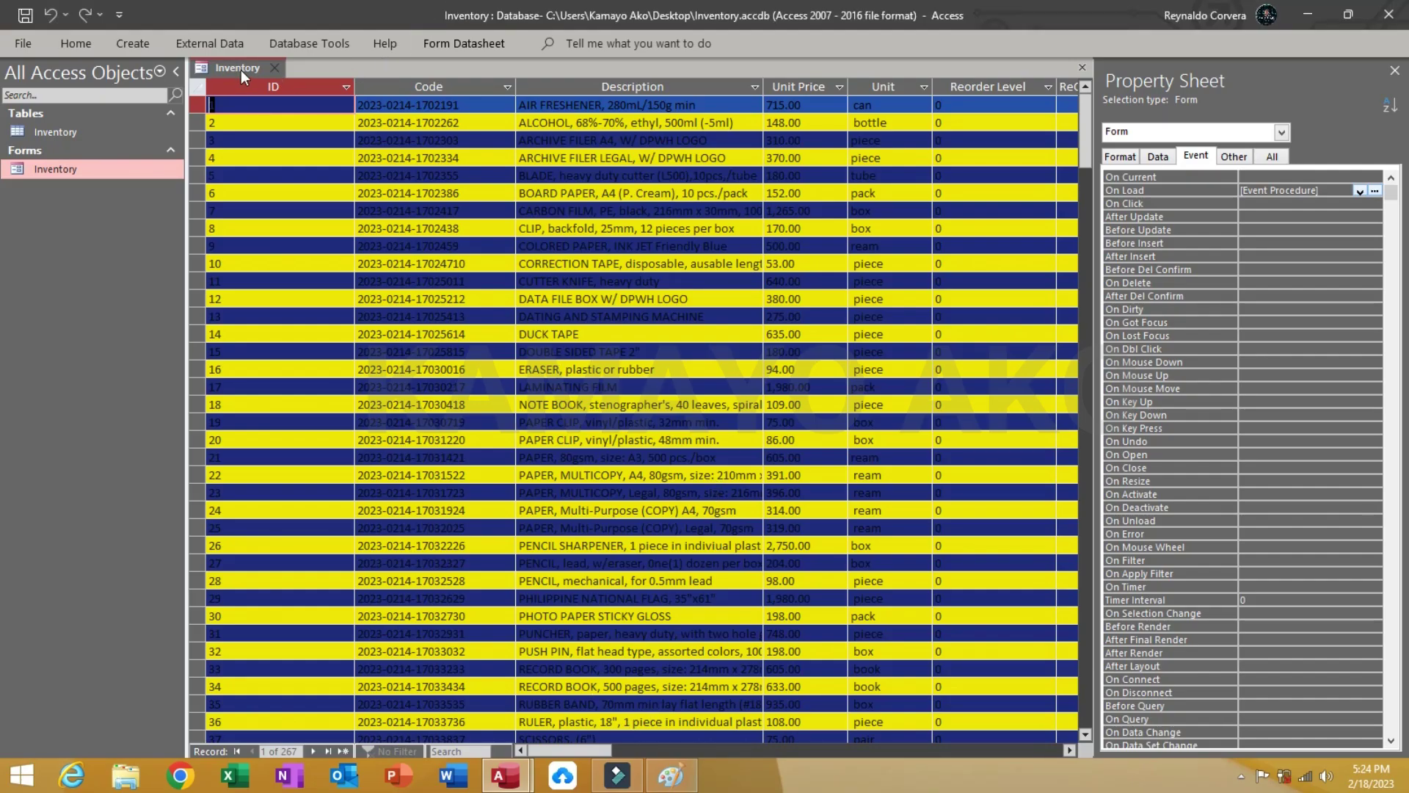
Open the Inventory form in Design View and review its On Load event code
{"action": "right_click", "coordinate": [239, 68]}
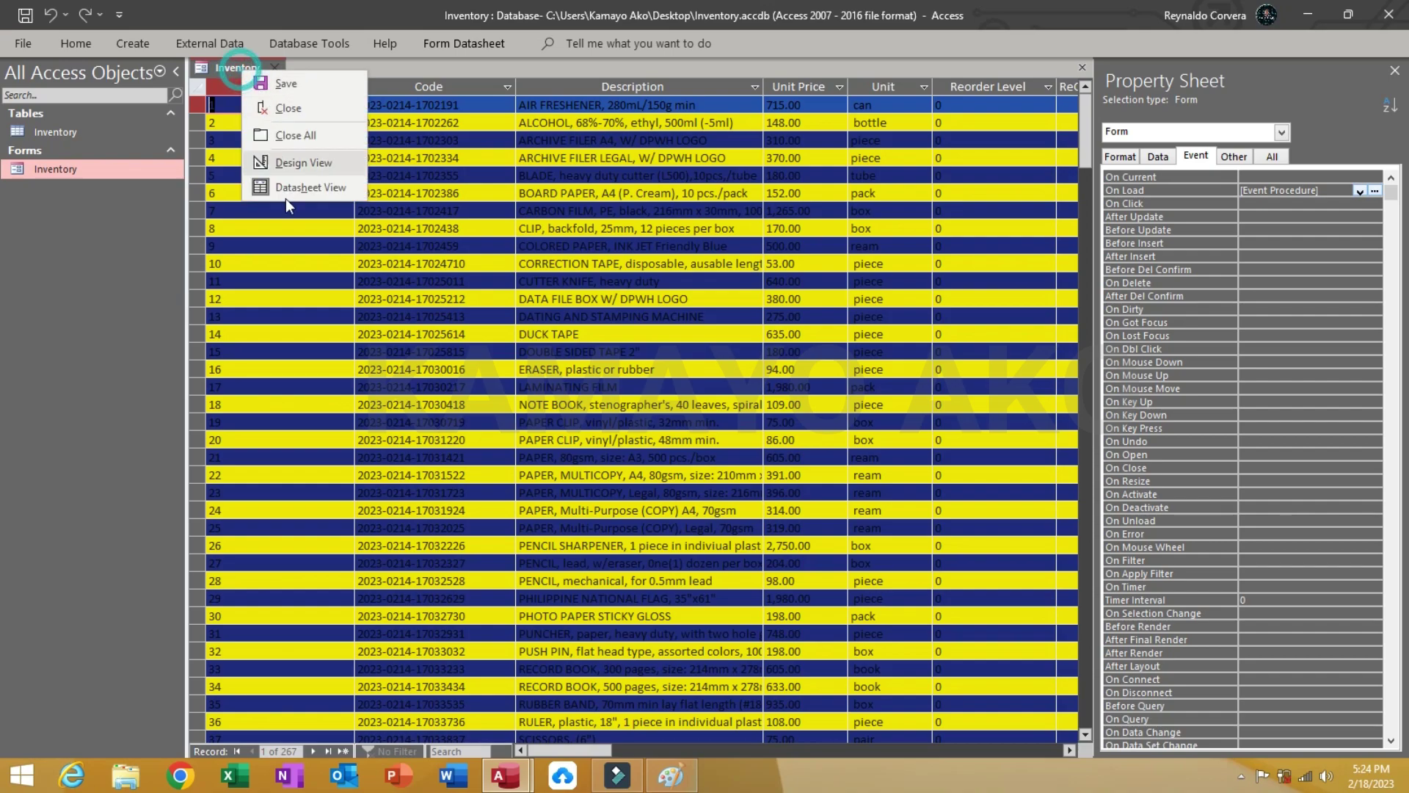
{"action": "left_click", "coordinate": [297, 163]}
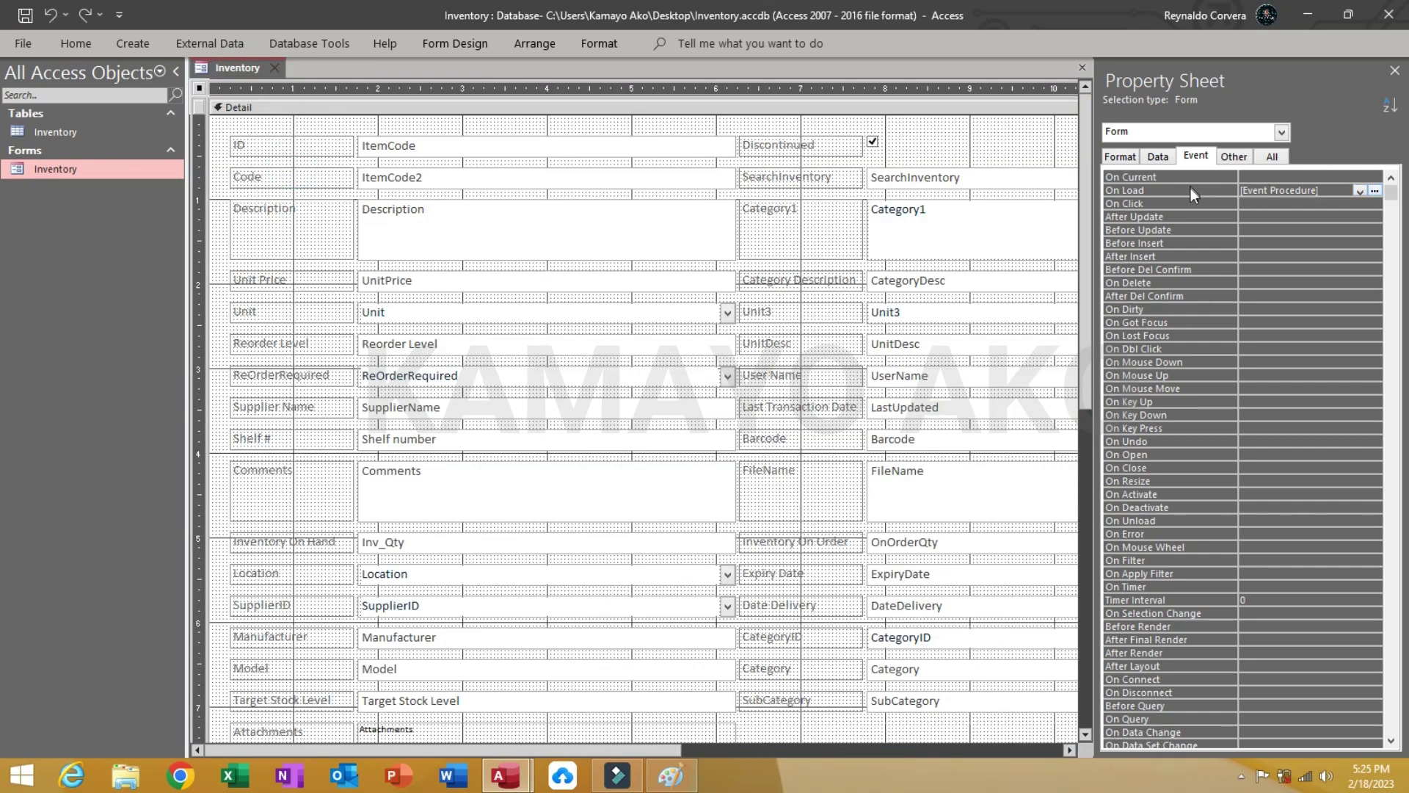
{"action": "left_click", "coordinate": [1375, 190]}
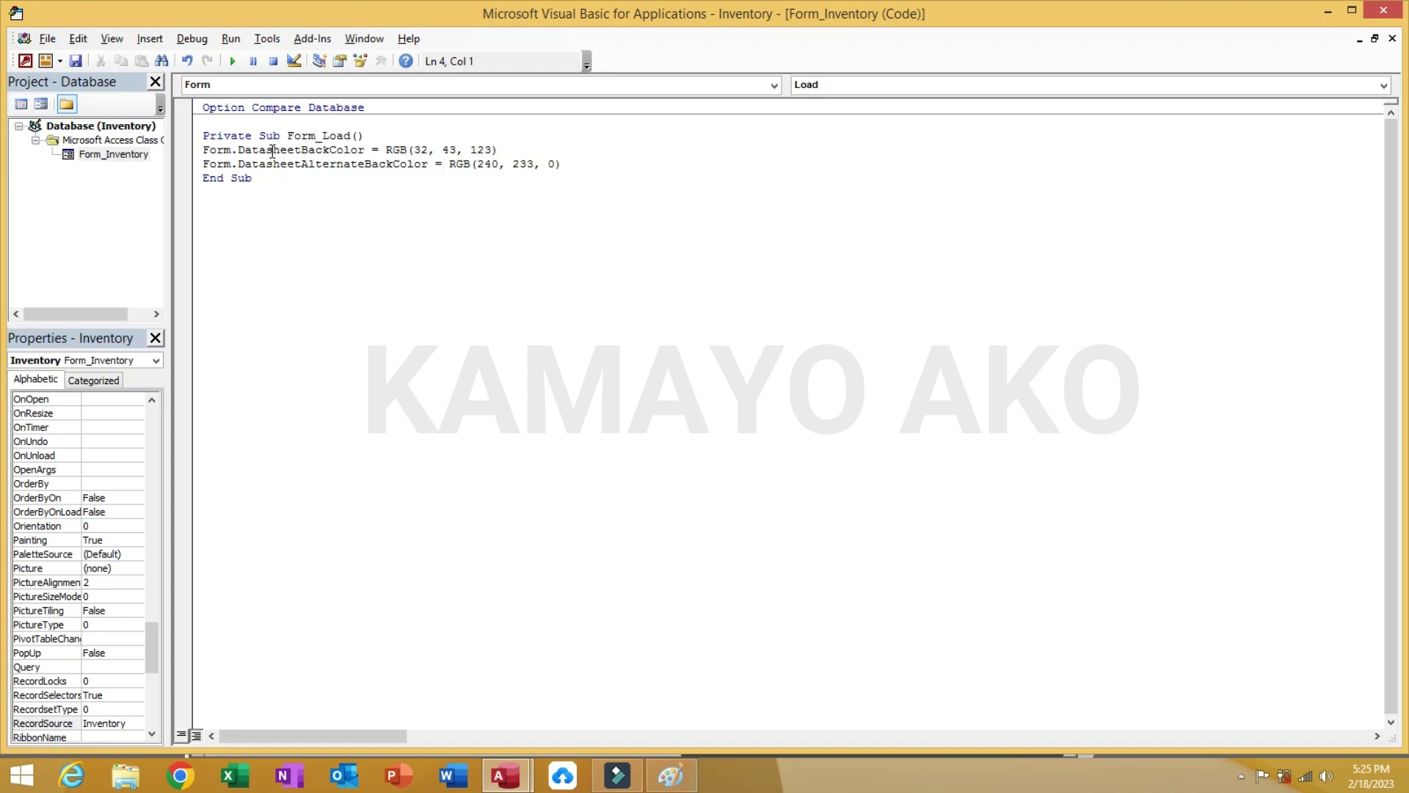
{"action": "key", "text": "alt+F11"}
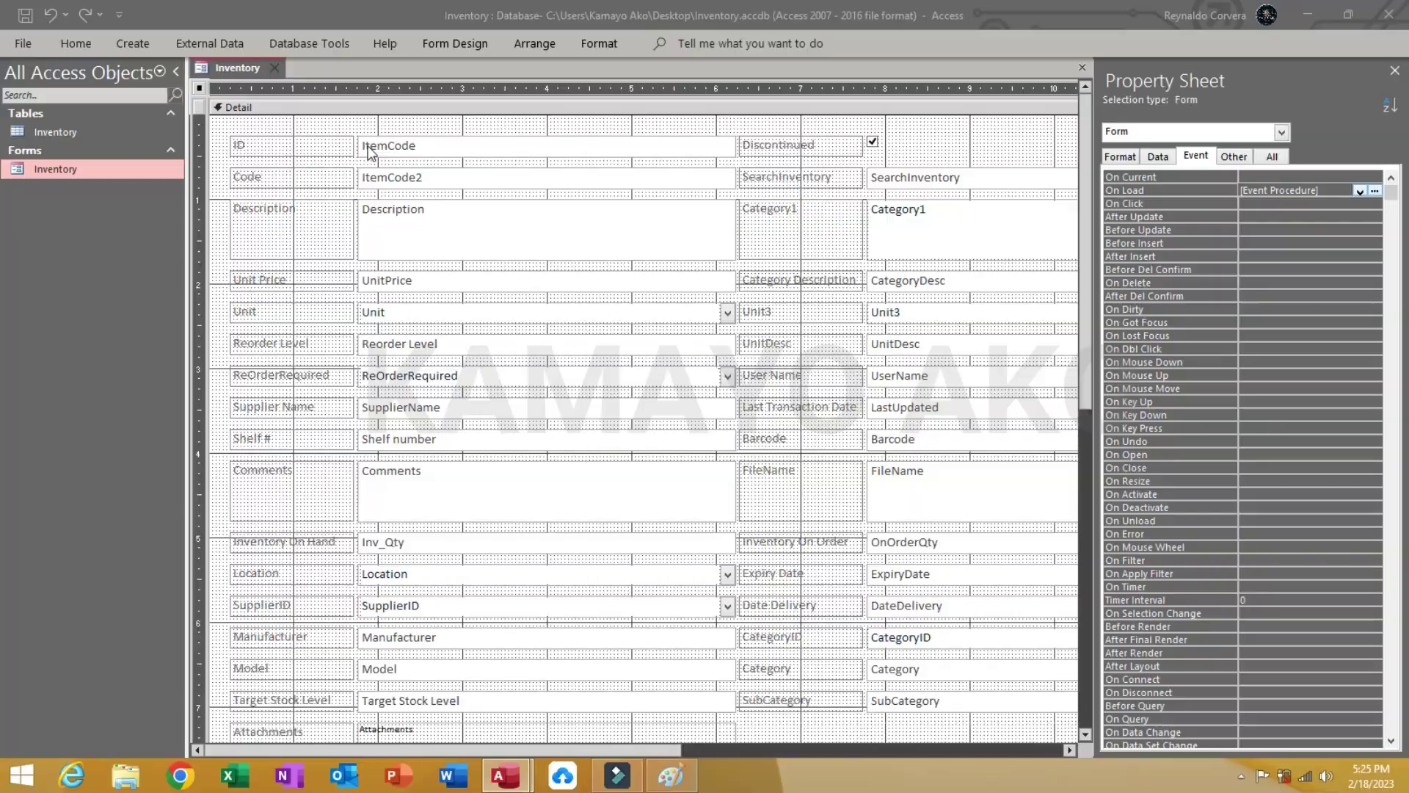
Preview the Inventory form in Datasheet view, then return it to Design View
{"action": "left_click", "coordinate": [68, 45]}
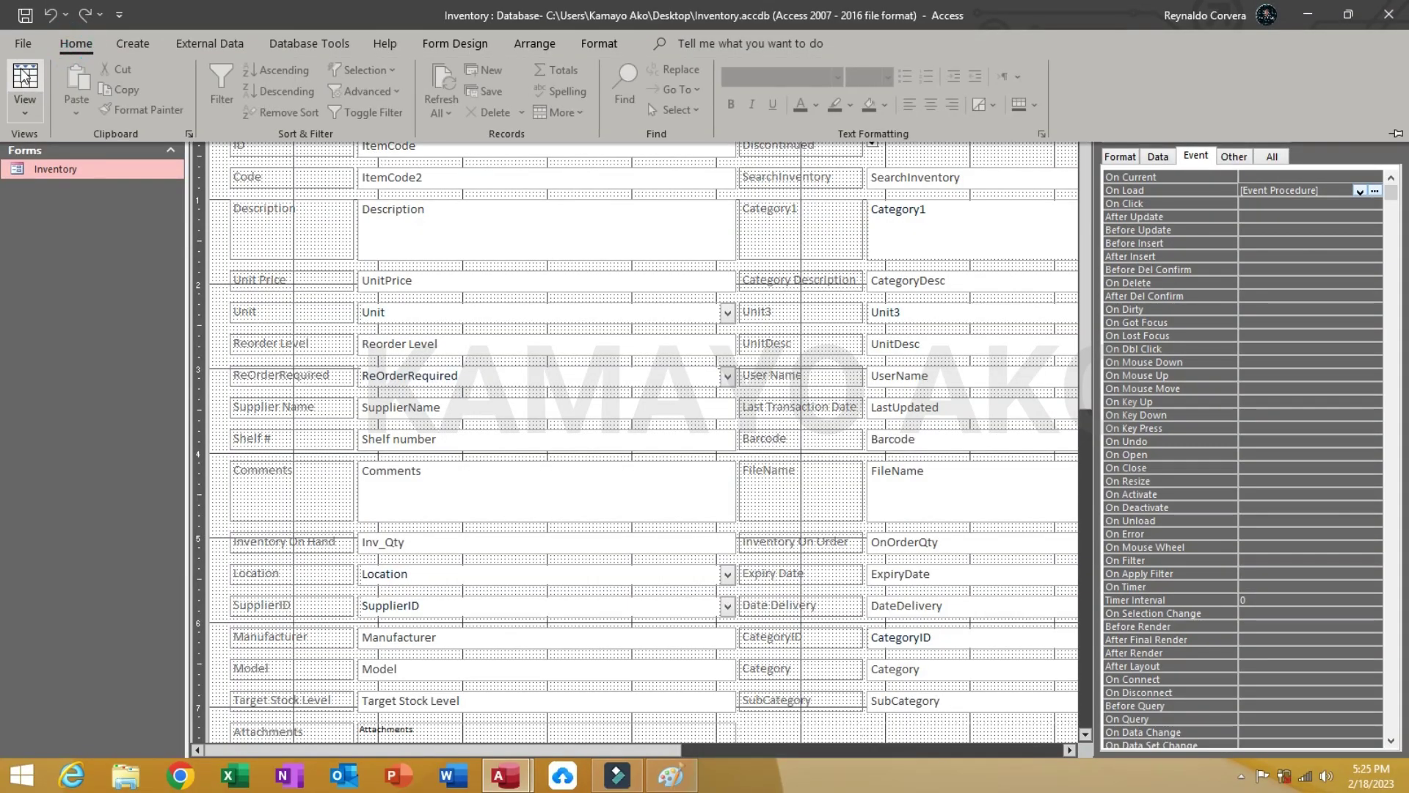
{"action": "left_click", "coordinate": [22, 77]}
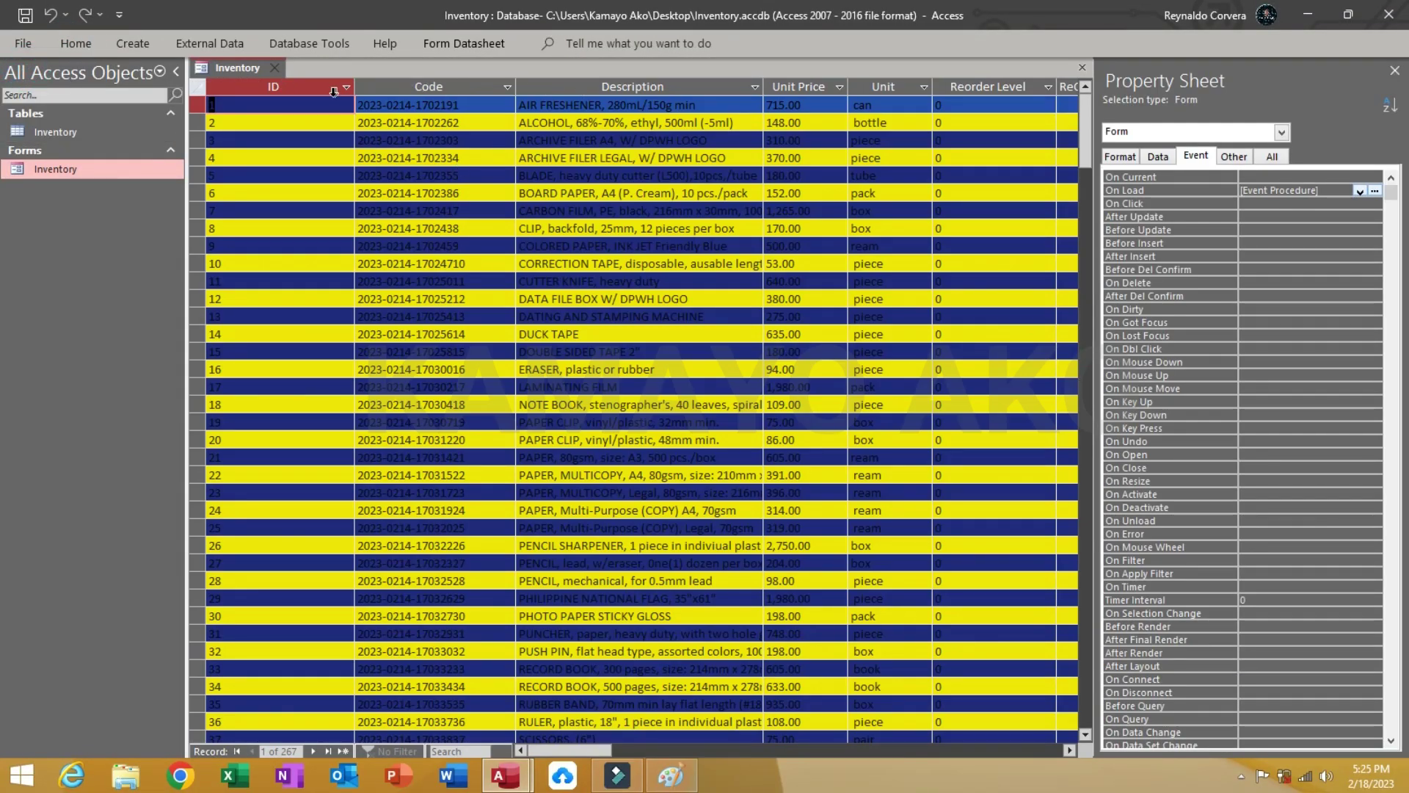
{"action": "right_click", "coordinate": [243, 68]}
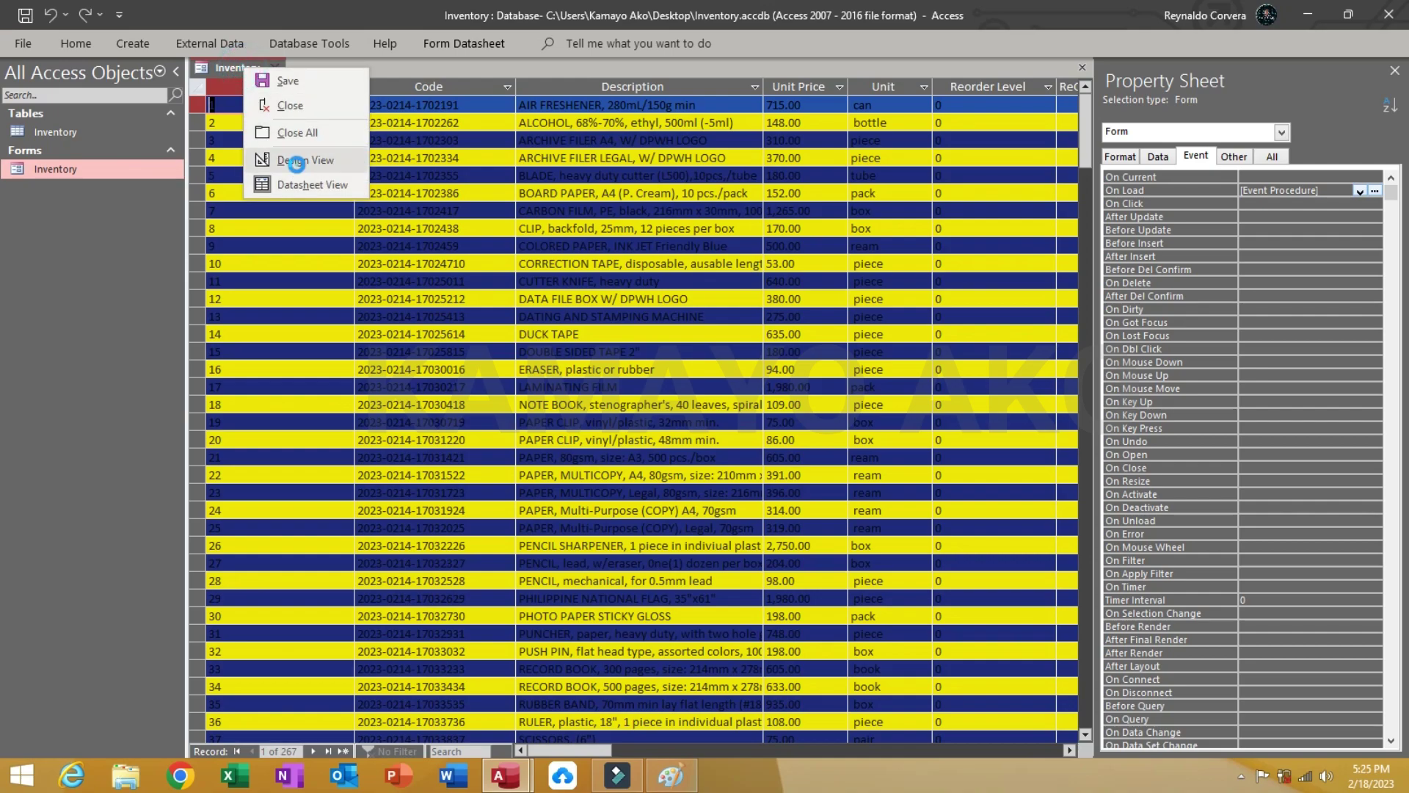
{"action": "left_click", "coordinate": [309, 159]}
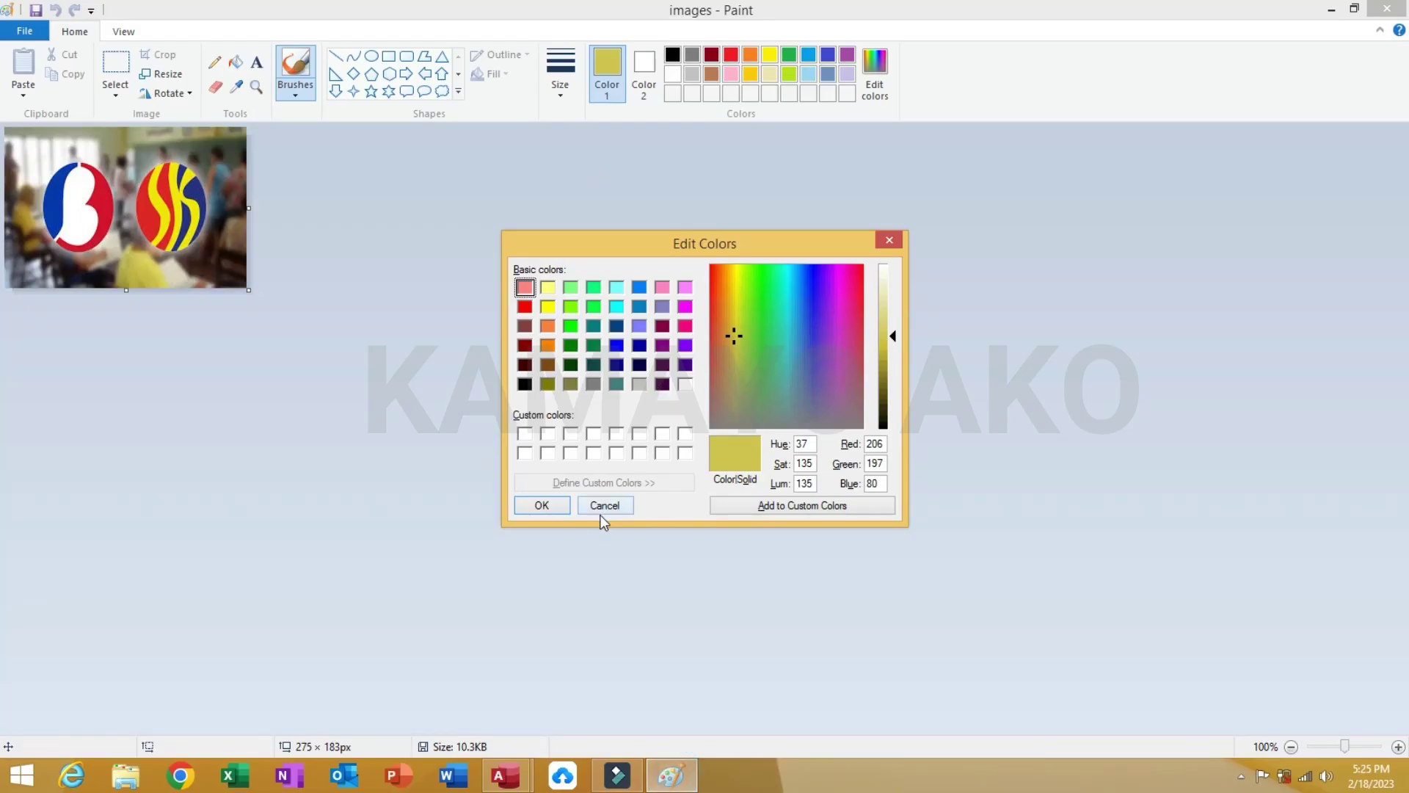
Sample the SK logo's red in Paint and read its values: Red 218, Green 38, Blue 37
{"action": "left_click", "coordinate": [603, 506]}
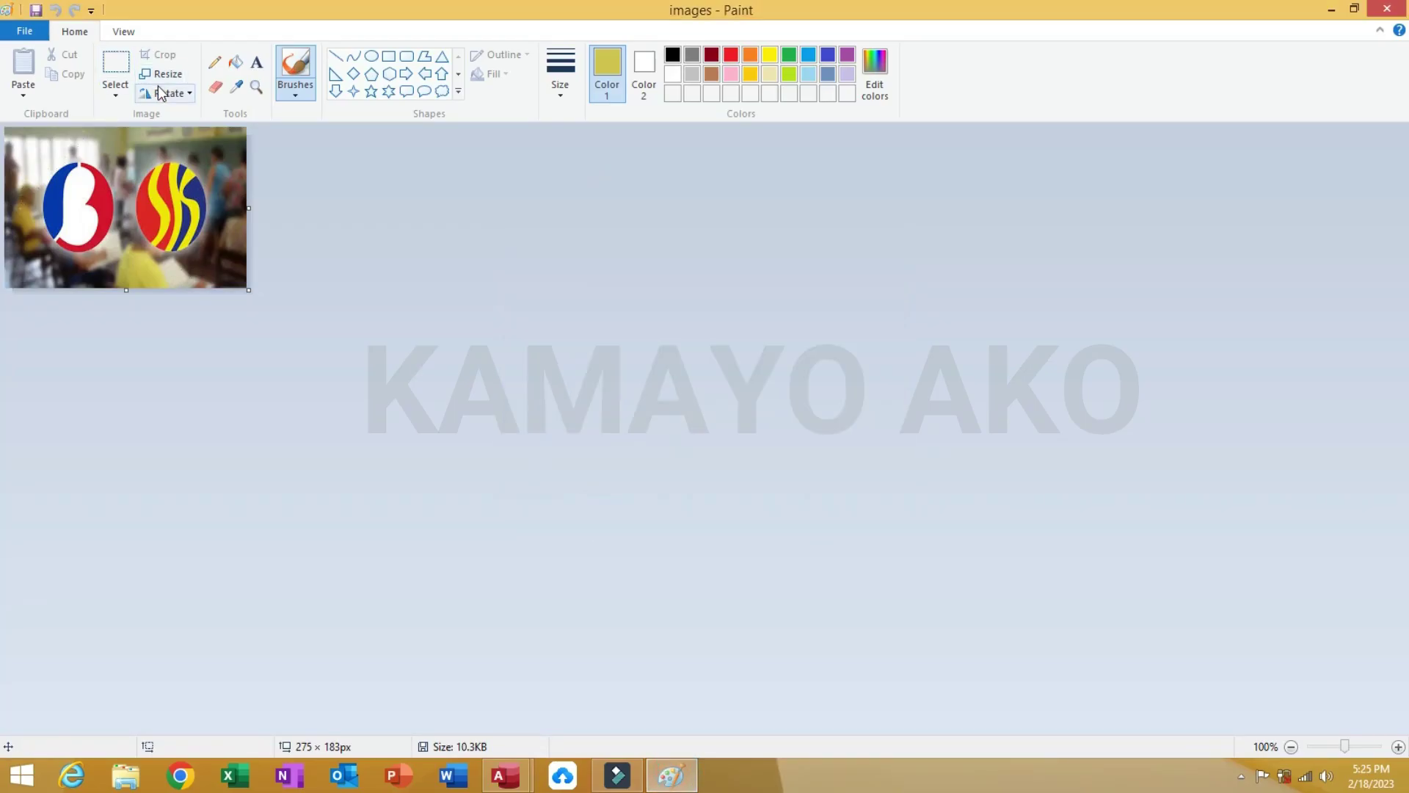
{"action": "left_click", "coordinate": [236, 86]}
{"action": "left_click", "coordinate": [154, 214]}
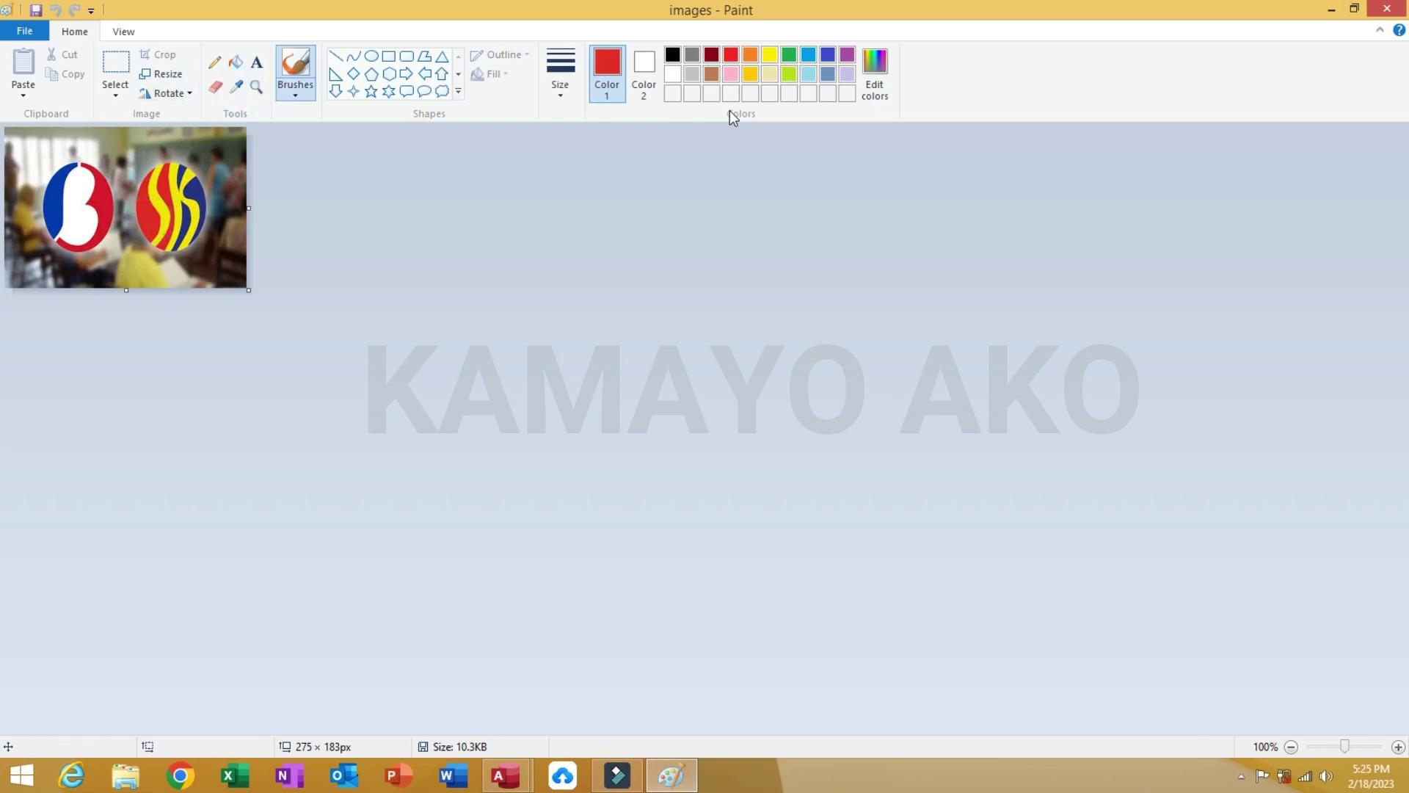
{"action": "left_click", "coordinate": [873, 73]}
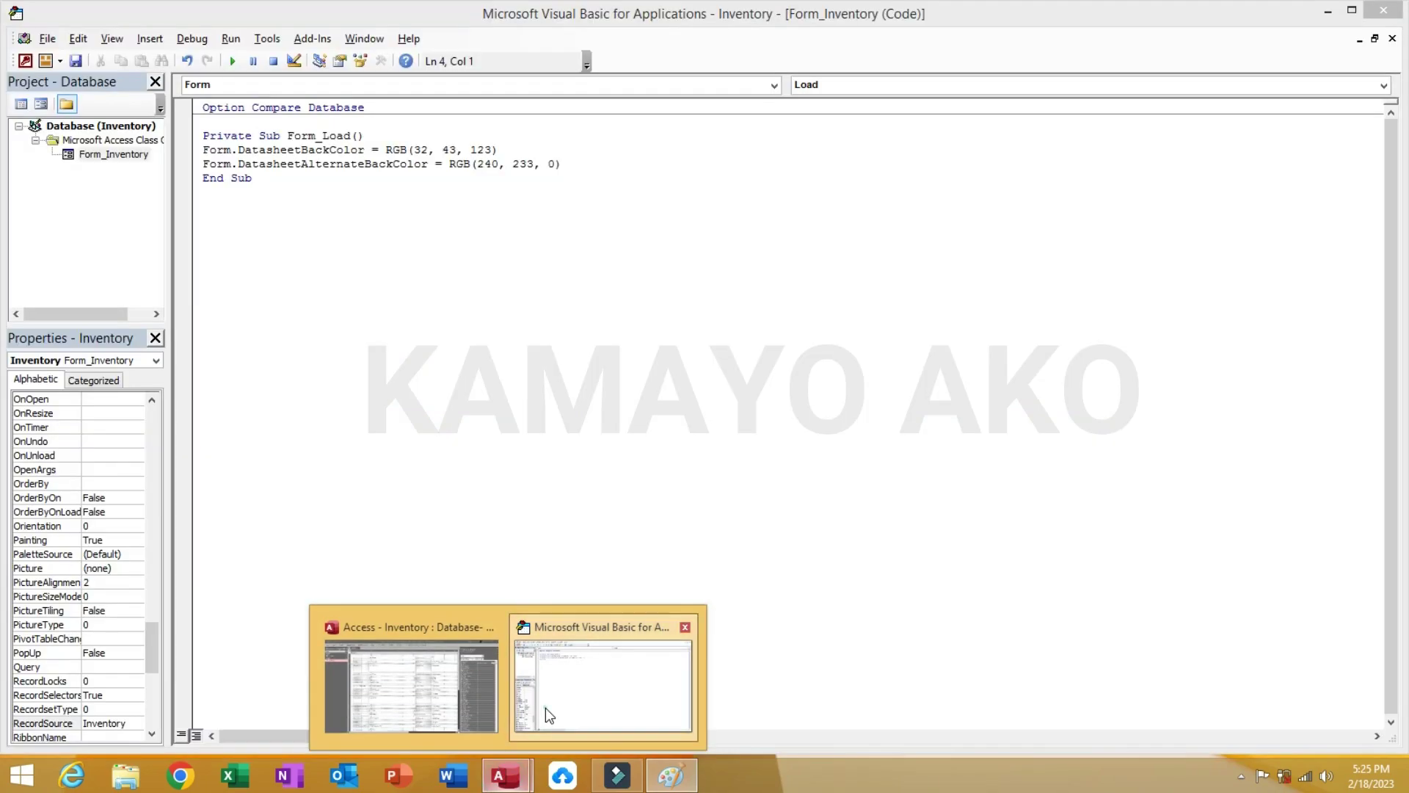
In the DatasheetBackColor line, replace the red value 32 with 218
{"action": "left_click", "coordinate": [545, 707]}
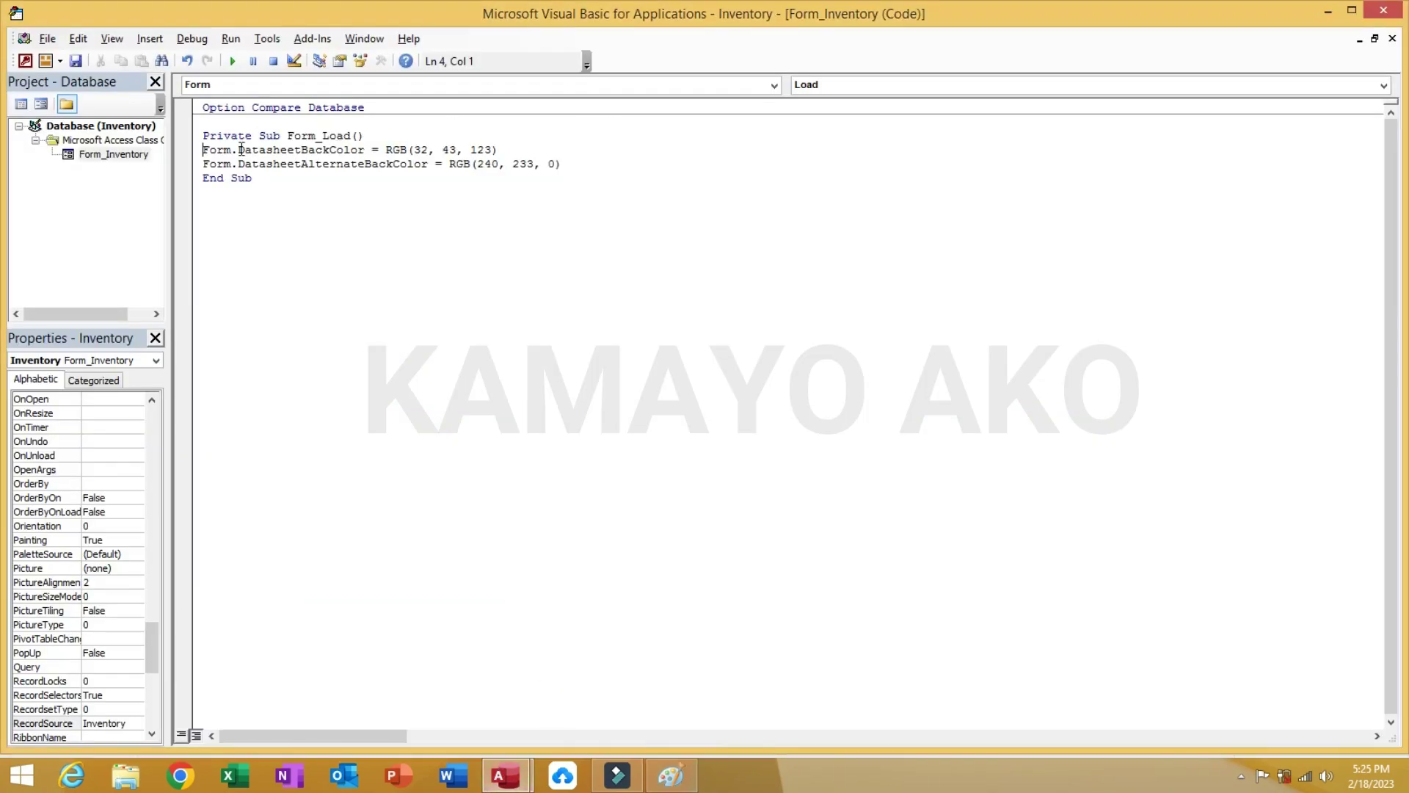
{"action": "left_click", "coordinate": [439, 145]}
{"action": "key", "text": "alt+Tab"}
{"action": "key", "text": "alt+Tab"}
{"action": "double_click", "coordinate": [422, 149]}
{"action": "left_click_drag", "start_coordinate": [425, 149], "coordinate": [429, 149]}
{"action": "type", "text": "218"}
Change the green and blue values from 43 and 123 to 38 and 37
{"action": "key", "text": "alt+Tab"}
{"action": "key", "text": "alt+Tab"}
{"action": "key", "text": "Right"}
{"action": "key", "text": "Right"}
{"action": "key", "text": "shift+Right"}
{"action": "key", "text": "shift+Right"}
{"action": "key", "text": "shift+Right"}
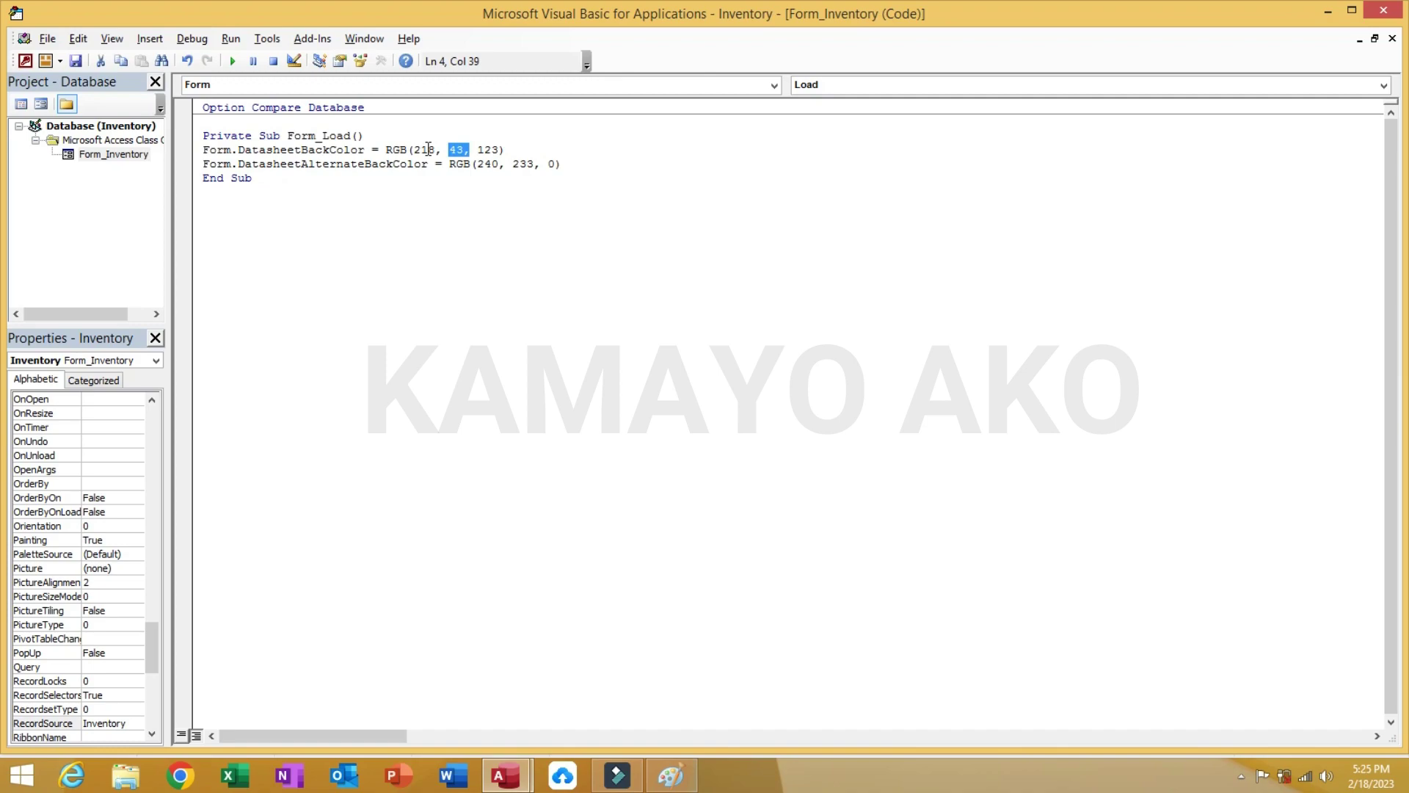
{"action": "key", "text": "shift+Left"}
{"action": "type", "text": "38"}
{"action": "key", "text": "alt+Tab"}
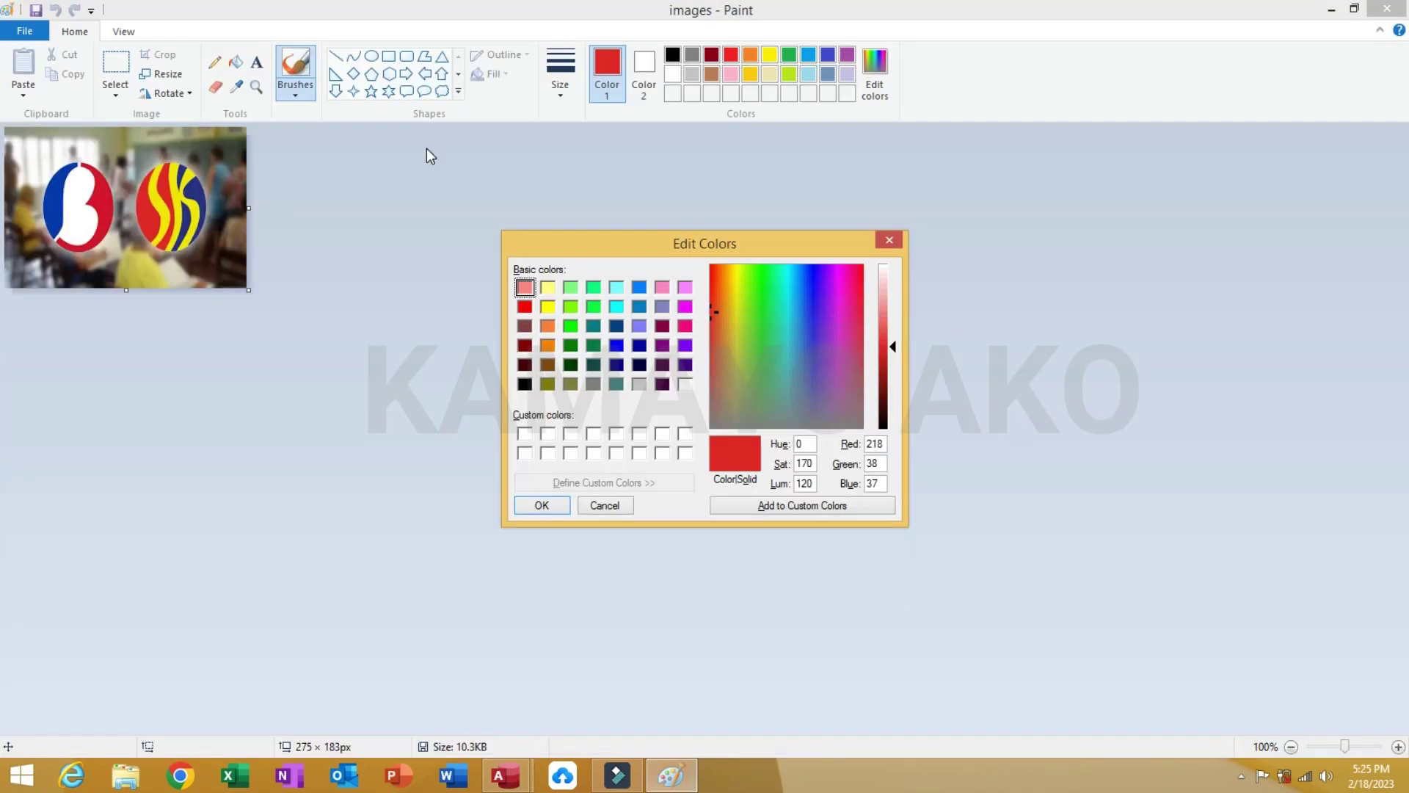
{"action": "key", "text": "alt+Tab"}
{"action": "key", "text": "shift+Right"}
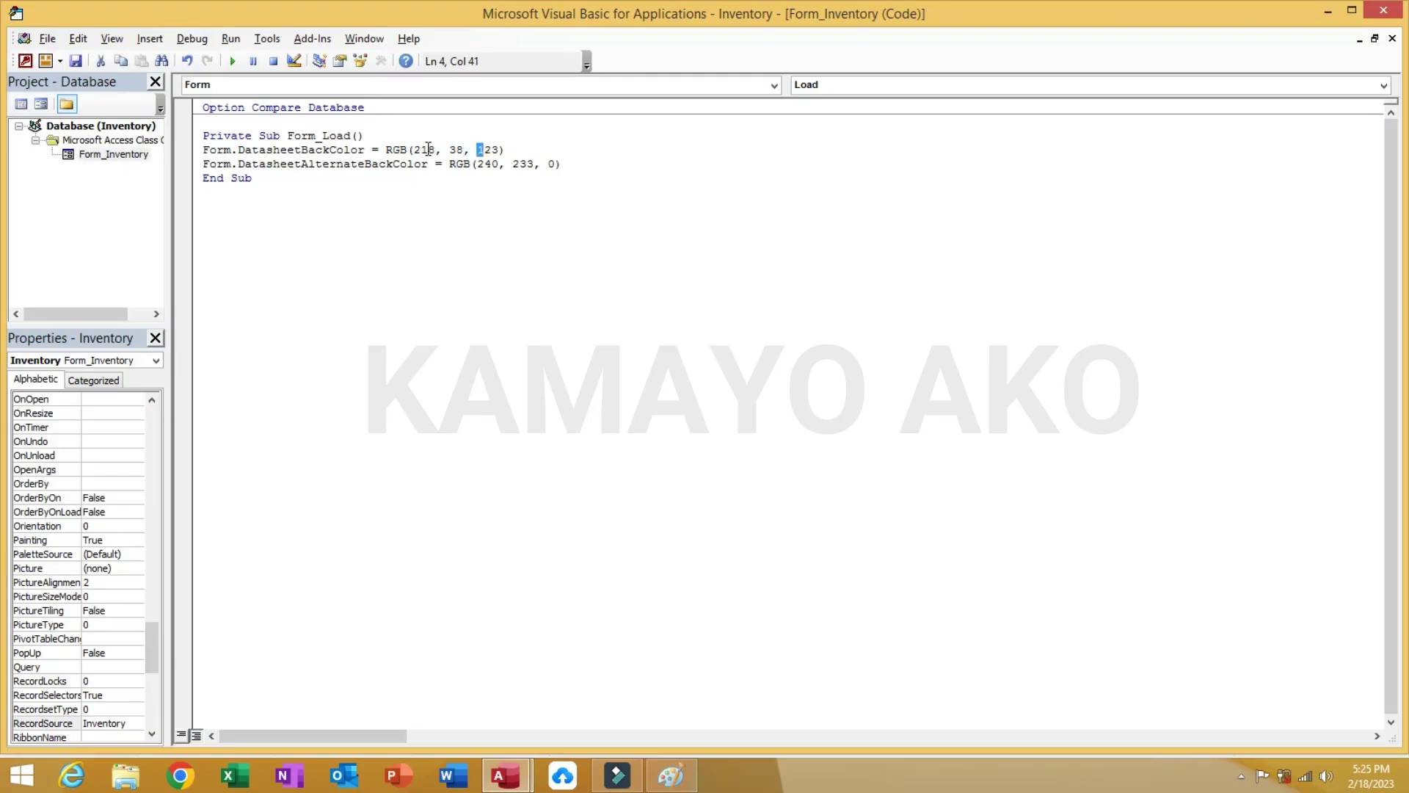
{"action": "key", "text": "shift+Right"}
{"action": "key", "text": "shift+Right"}
{"action": "type", "text": "37"}
{"action": "left_click", "coordinate": [76, 62]}
Open the Inventory form in Datasheet view and scroll through its alternating red and yellow rows
{"action": "left_click", "coordinate": [25, 60]}
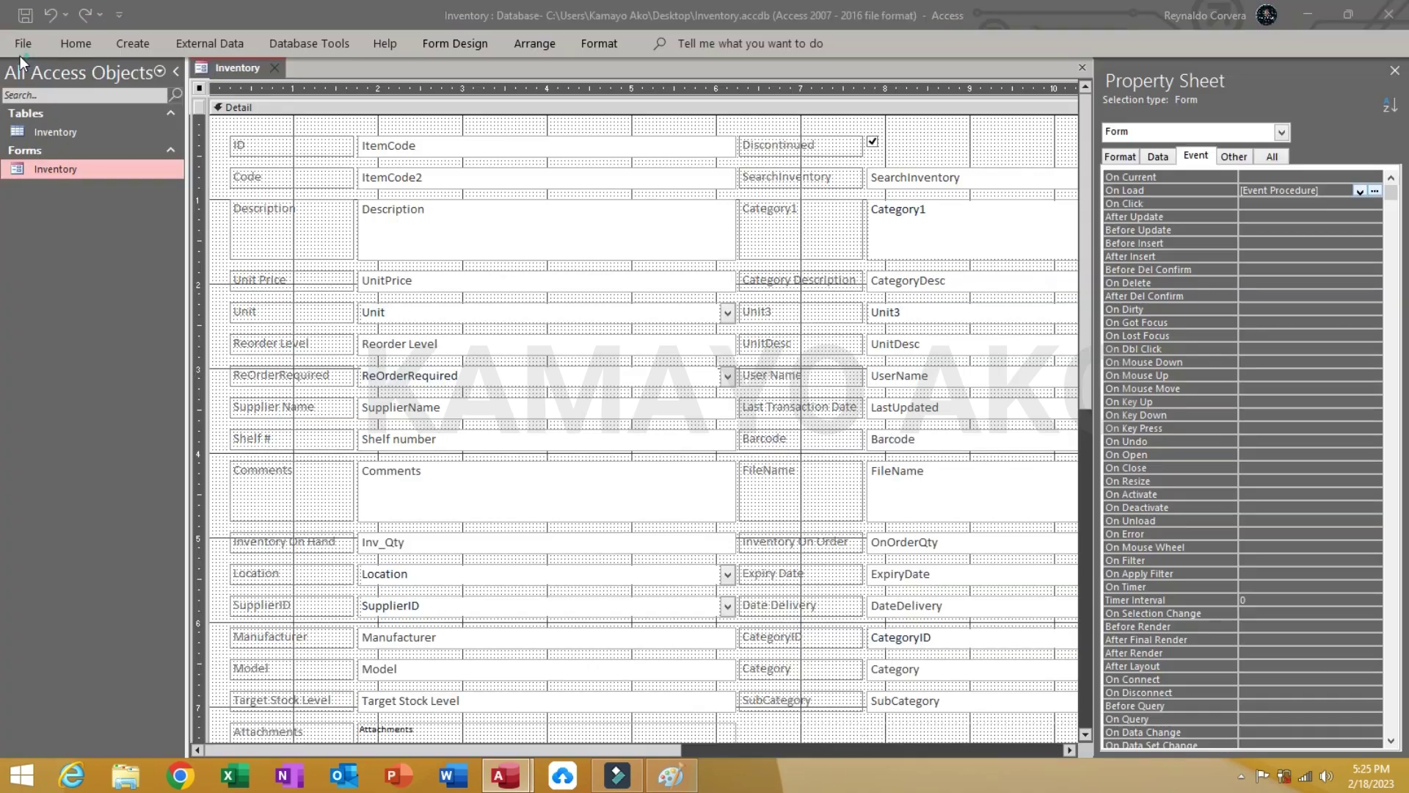
{"action": "left_click", "coordinate": [77, 43]}
{"action": "left_click", "coordinate": [24, 81]}
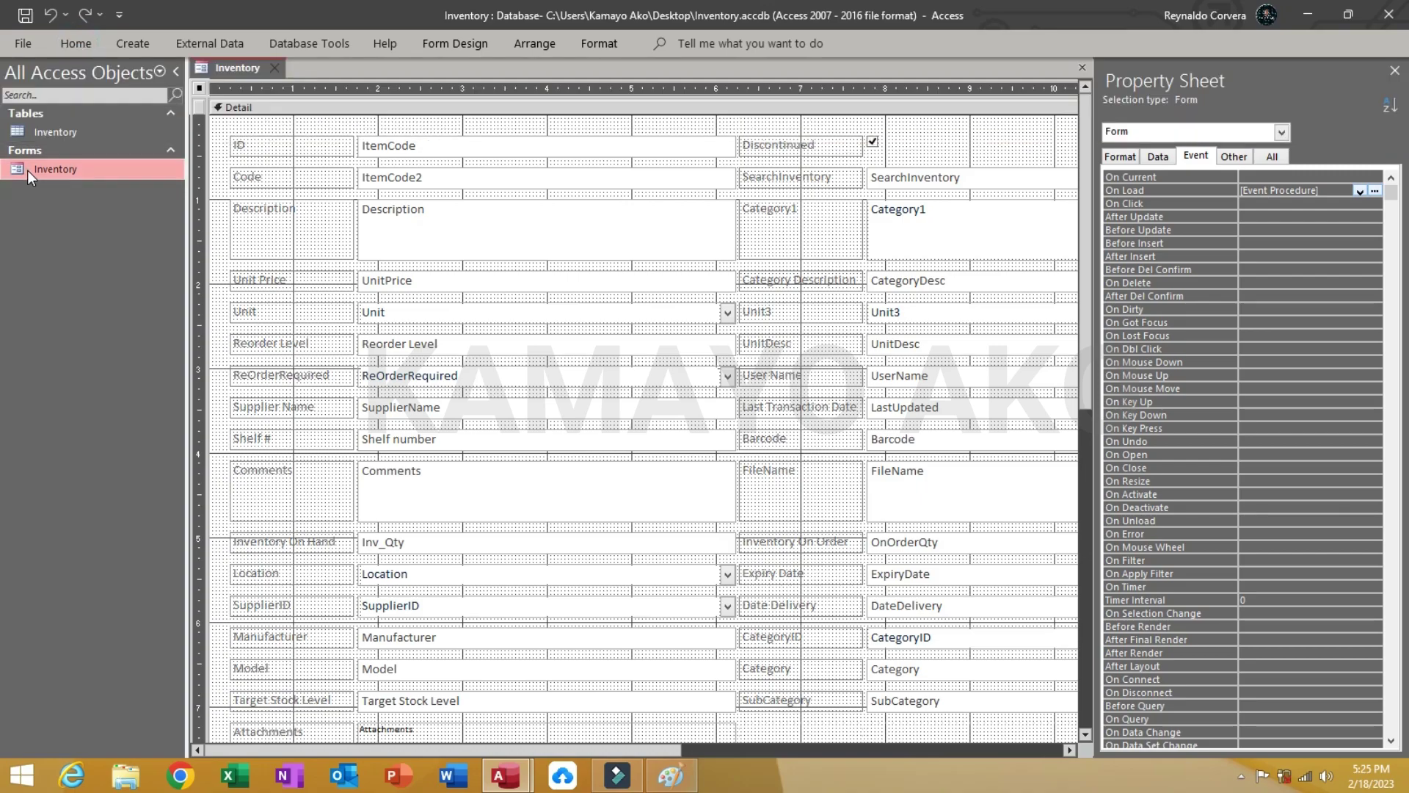
{"action": "scroll", "coordinate": [842, 394], "scroll_direction": "down", "scroll_amount": 3}
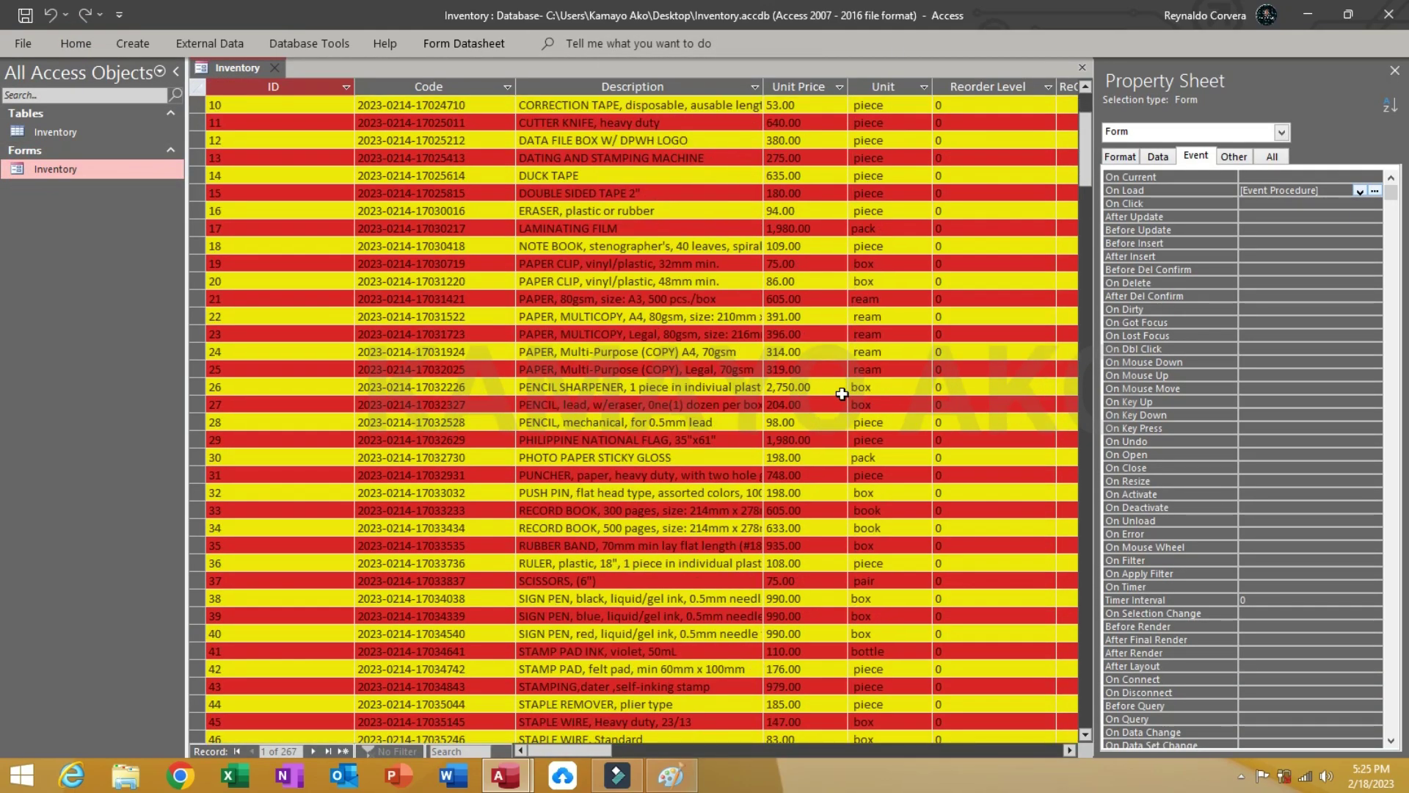
{"action": "scroll", "coordinate": [841, 394], "scroll_direction": "up", "scroll_amount": 1}
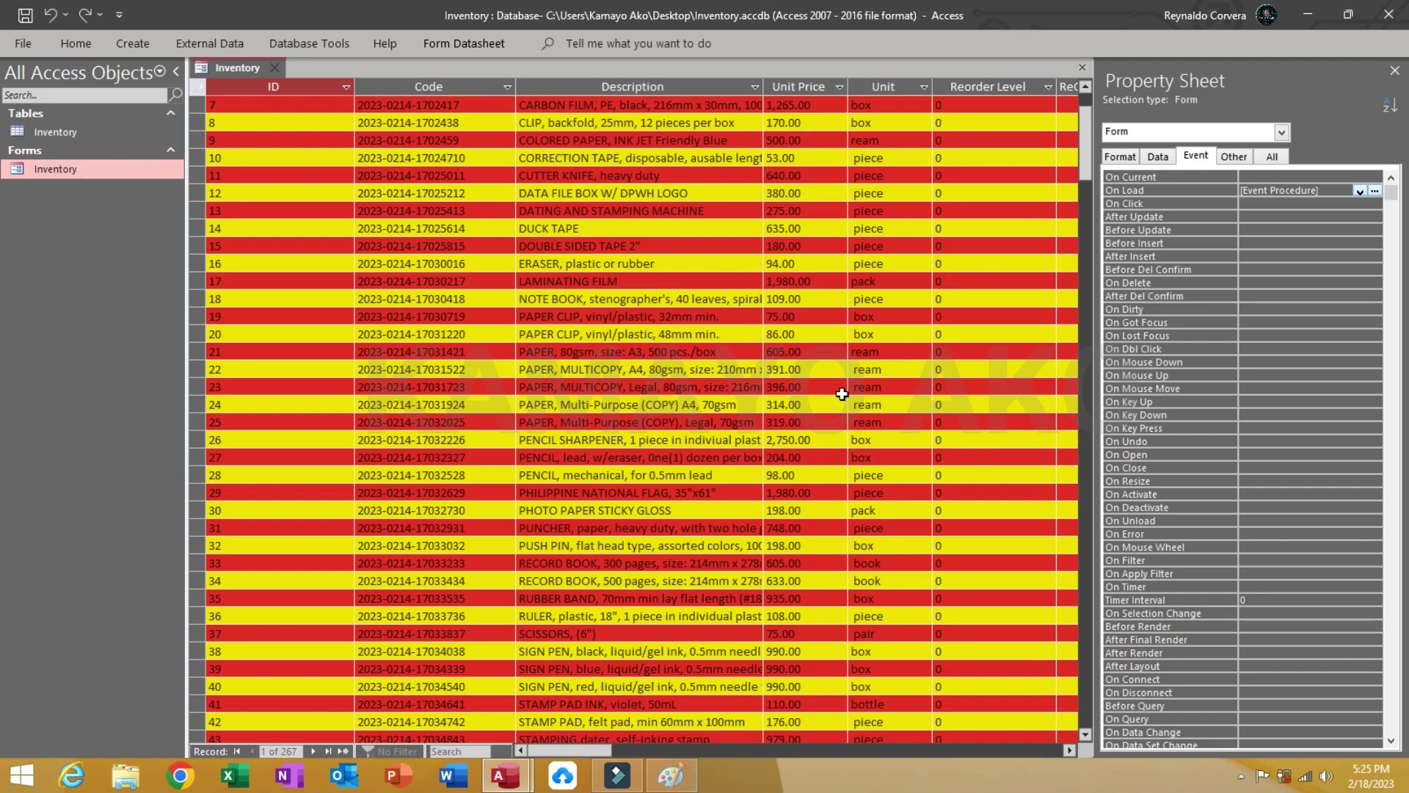
{"action": "scroll", "coordinate": [842, 394], "scroll_direction": "down", "scroll_amount": 2}
{"action": "scroll", "coordinate": [842, 394], "scroll_direction": "down", "scroll_amount": 2}
{"action": "scroll", "coordinate": [842, 394], "scroll_direction": "up", "scroll_amount": 6}
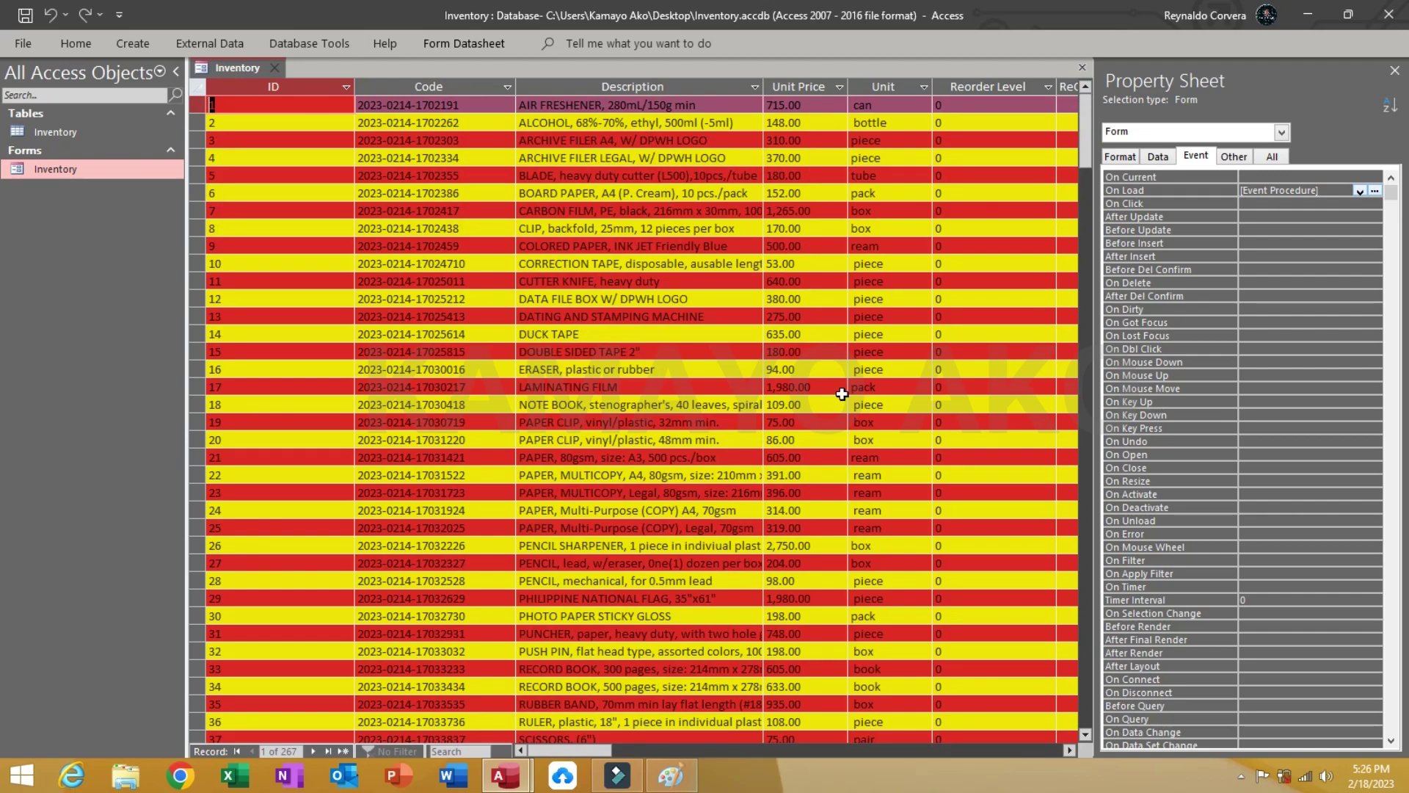
{"action": "scroll", "coordinate": [842, 394], "scroll_direction": "down", "scroll_amount": 3}
{"action": "scroll", "coordinate": [842, 394], "scroll_direction": "up", "scroll_amount": 3}
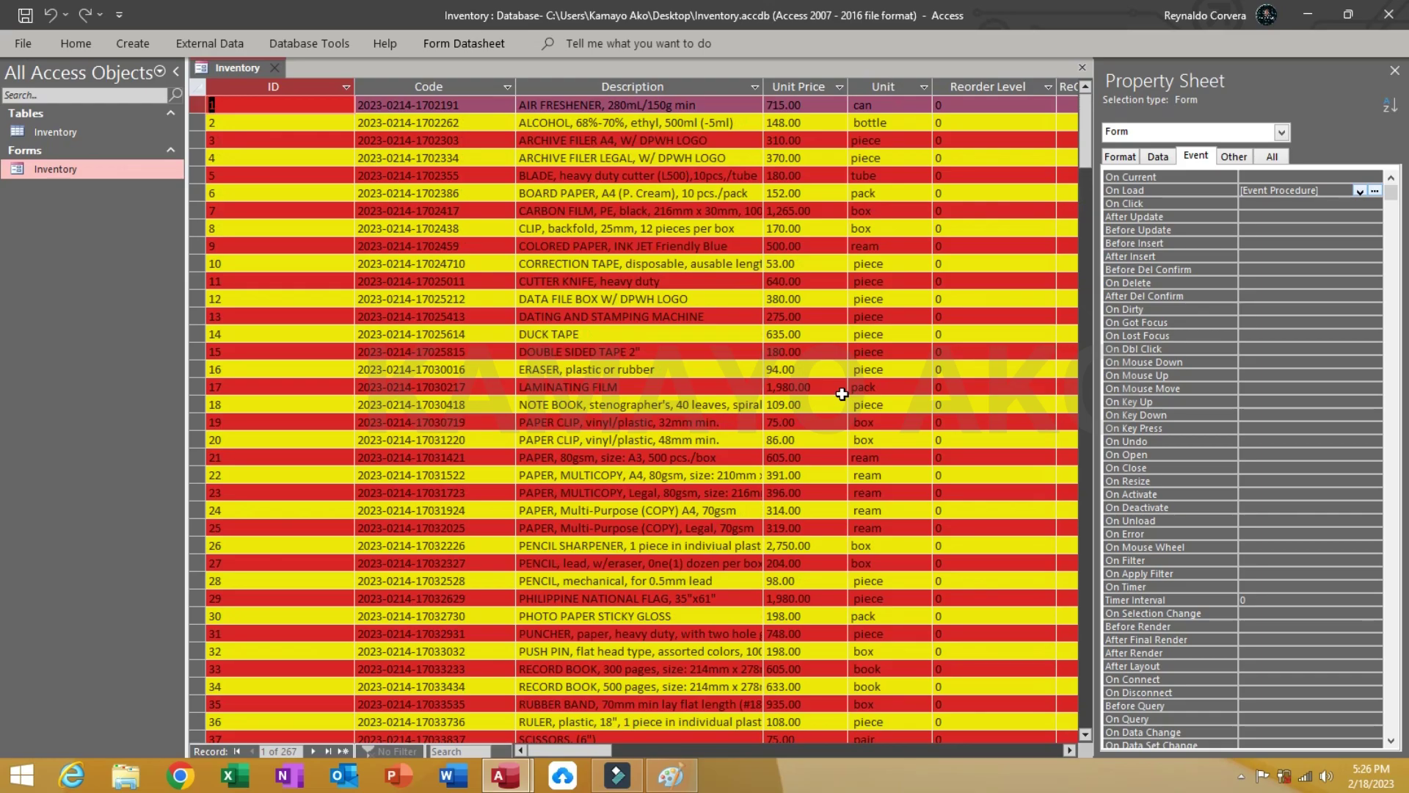